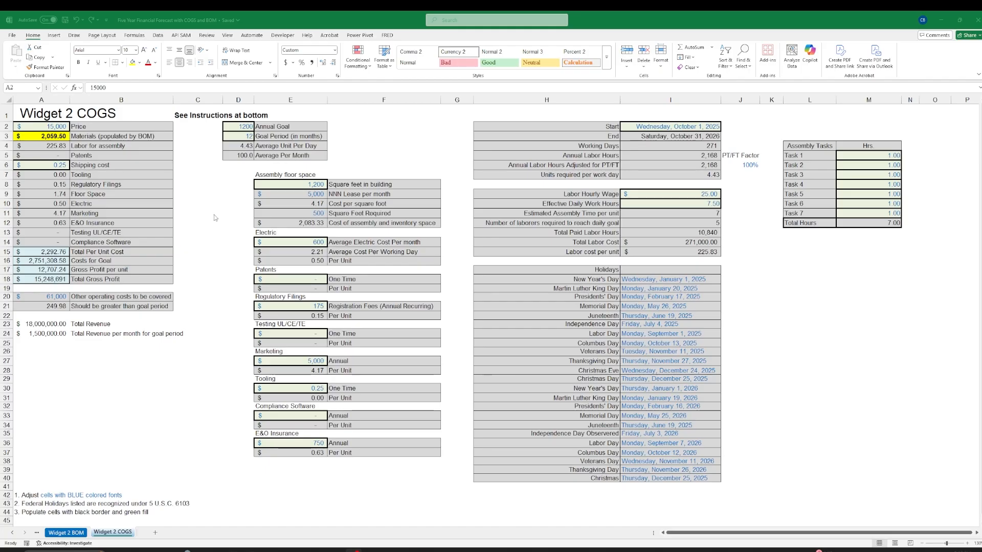
- Examine the Price, Annual Goal and Materials cells on the Widget 2 COGS sheet
left_click(95, 160)
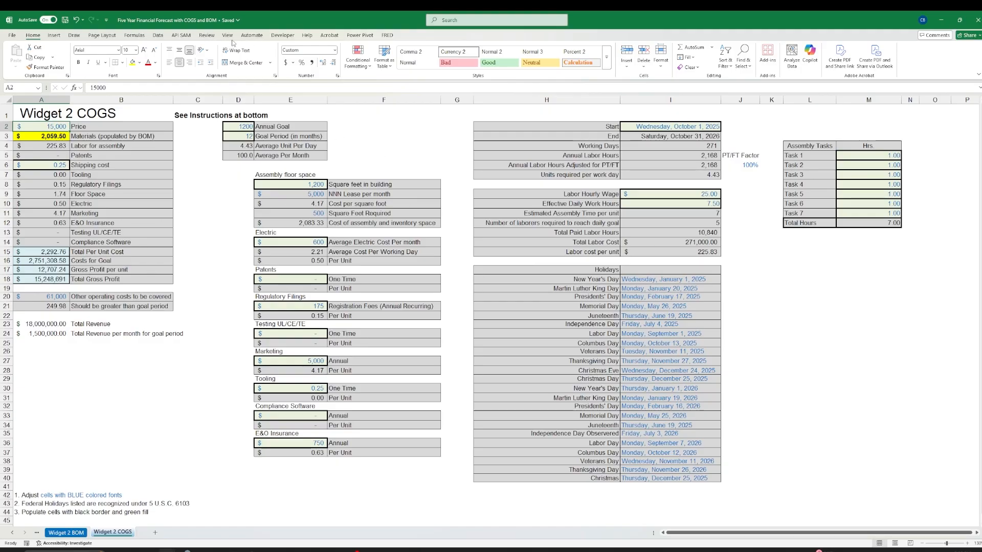
left_click(159, 36)
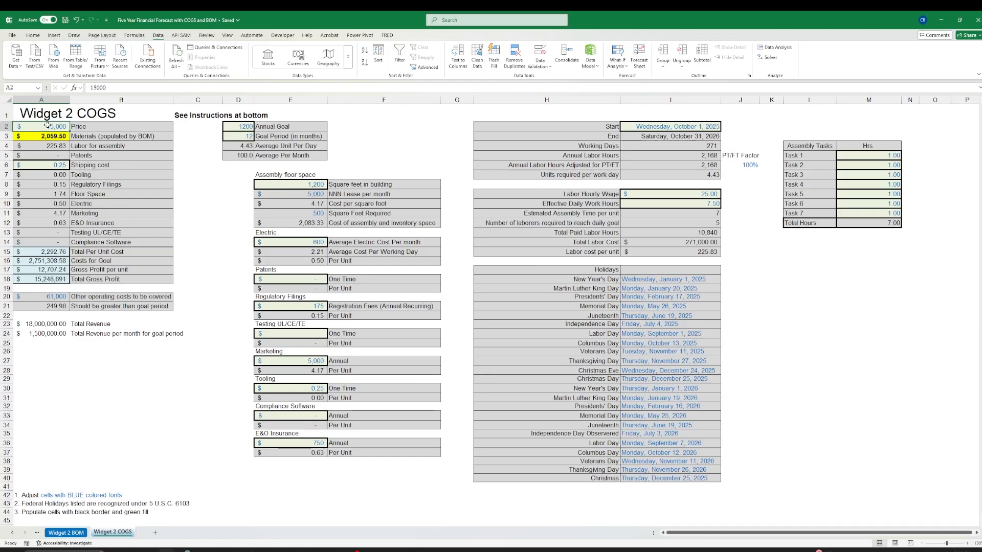
left_click(252, 125)
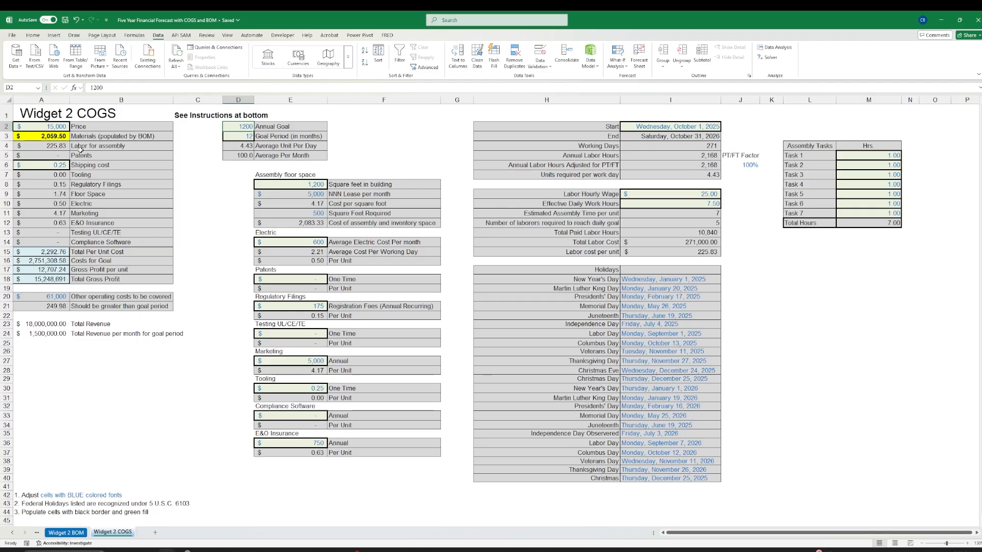
left_click(53, 128)
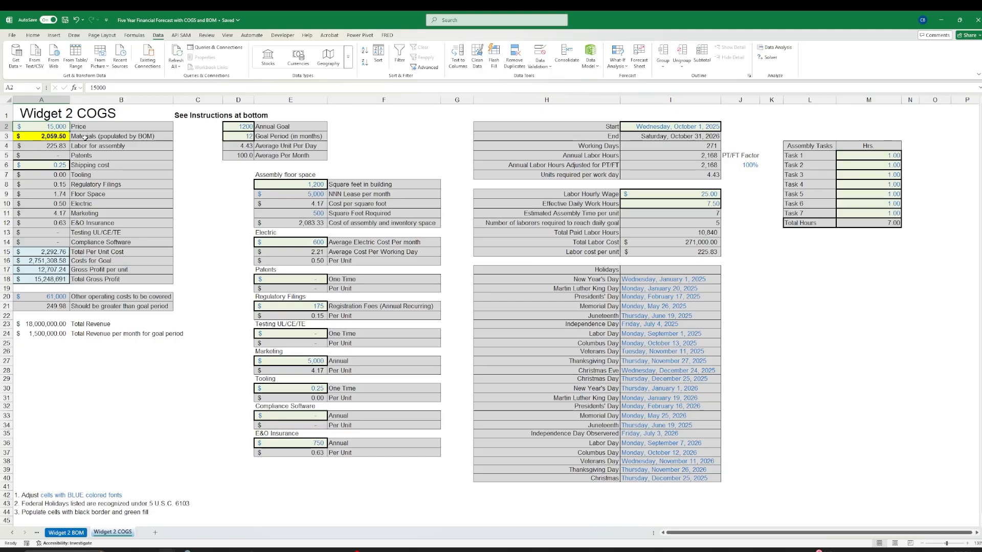
left_click(65, 138)
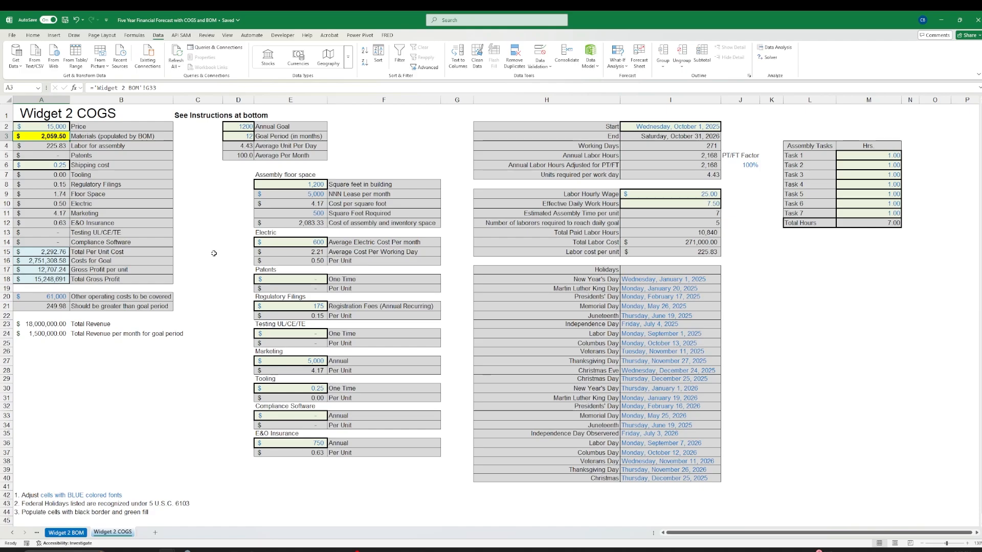
- Review the part quantities on the Widget 2 BOM sheet, then inspect the Goal Period cell on the Widget 2 COGS sheet
left_click(71, 533)
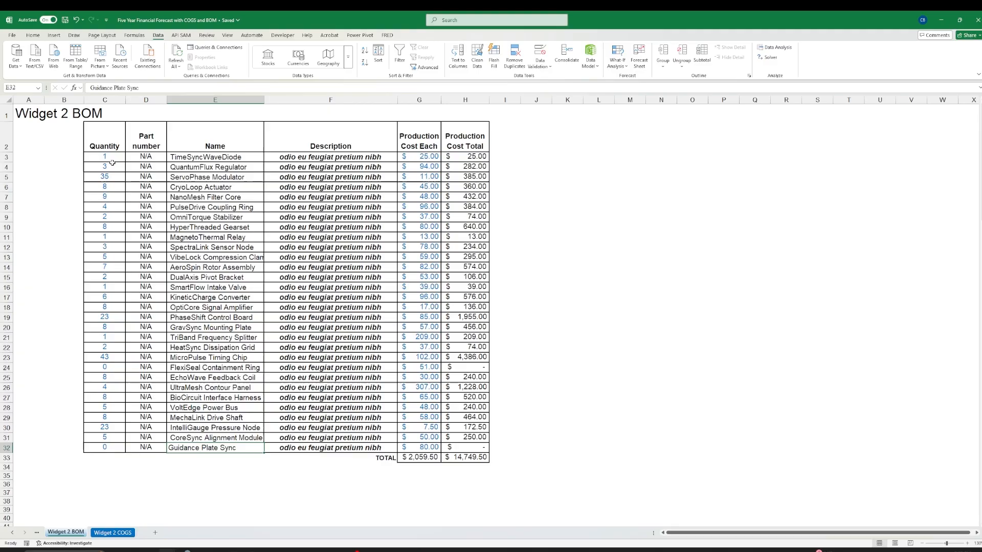
left_click_drag(112, 163, 98, 449)
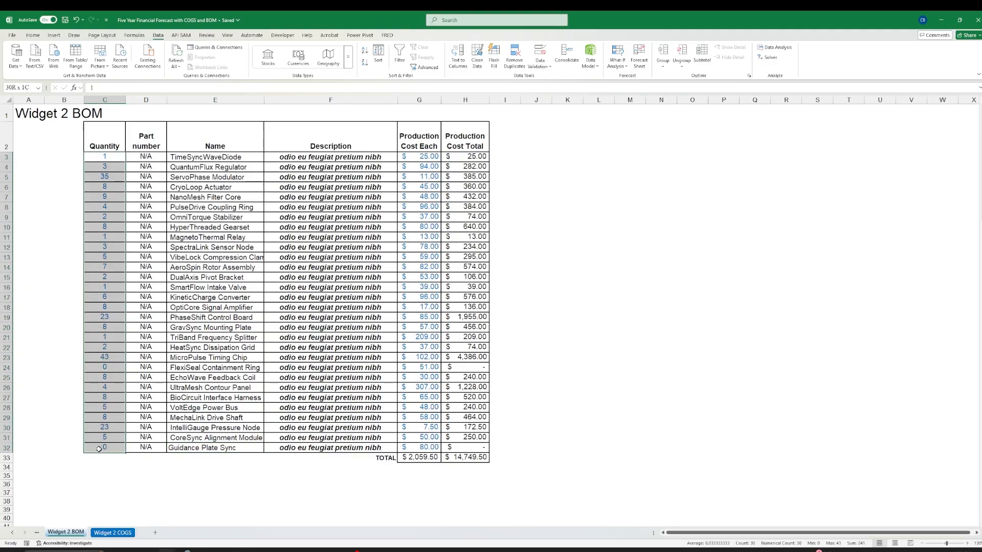
left_click(103, 156)
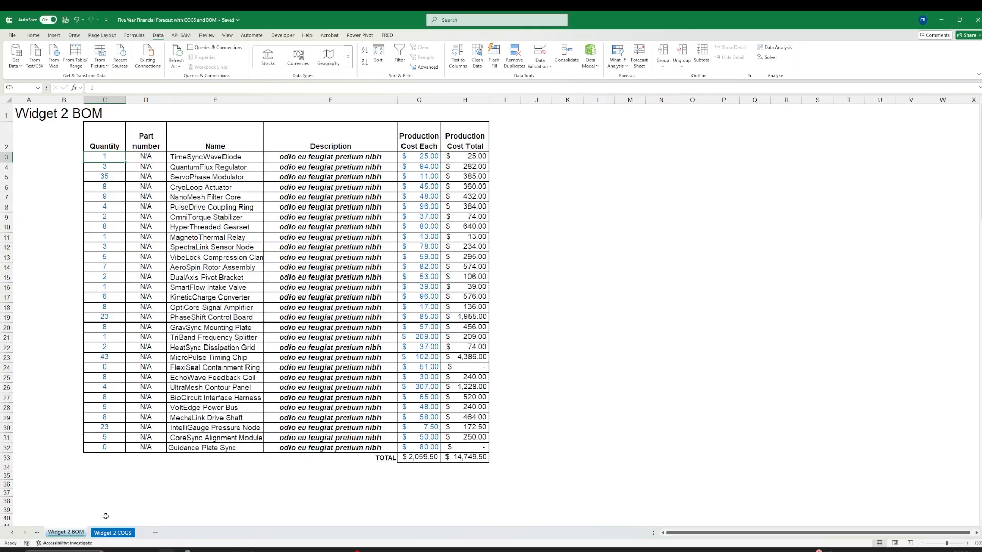
left_click(113, 532)
left_click(202, 174)
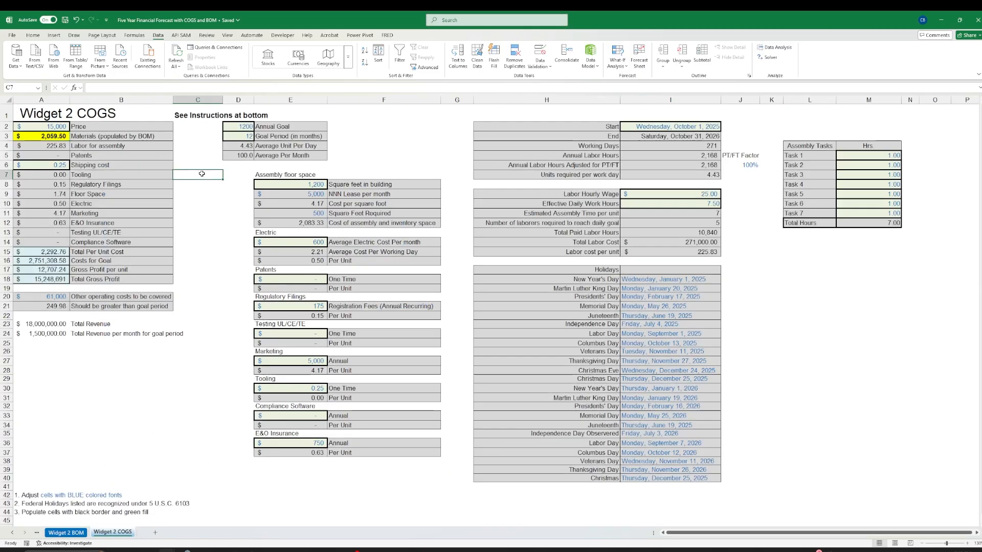
left_click(236, 136)
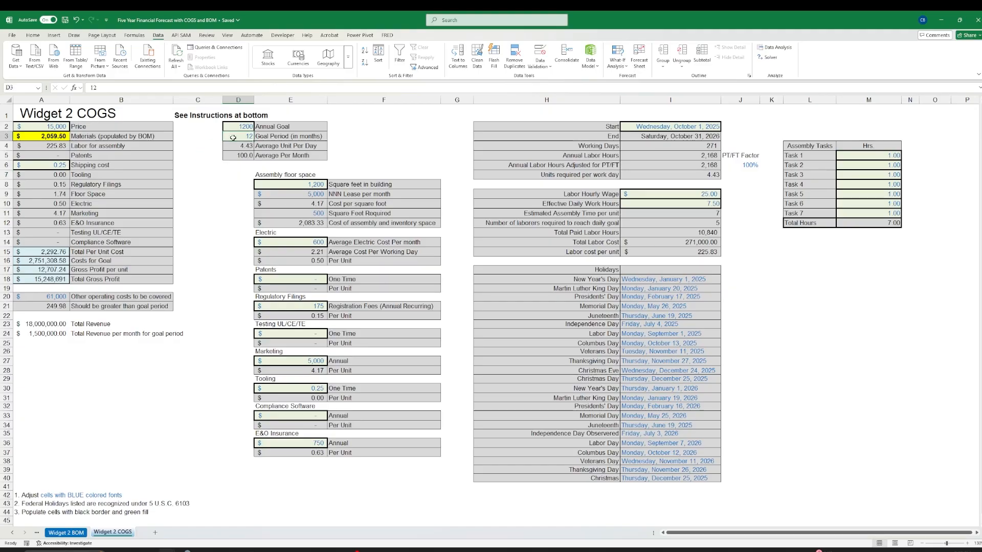
- Inspect the first part's unit cost and total cost formula on the Widget 2 BOM sheet, plus the Production Cost Each total
left_click(74, 533)
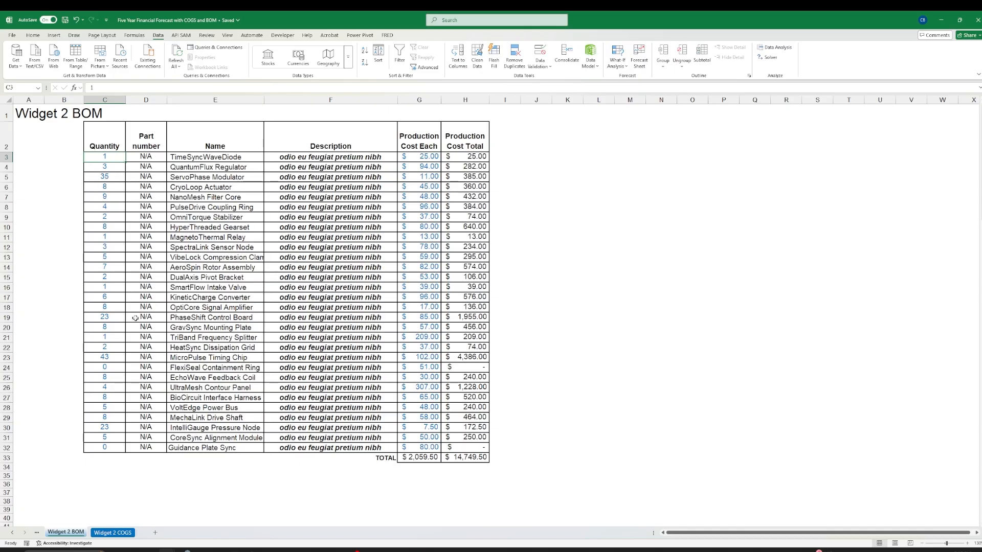
left_click(426, 156)
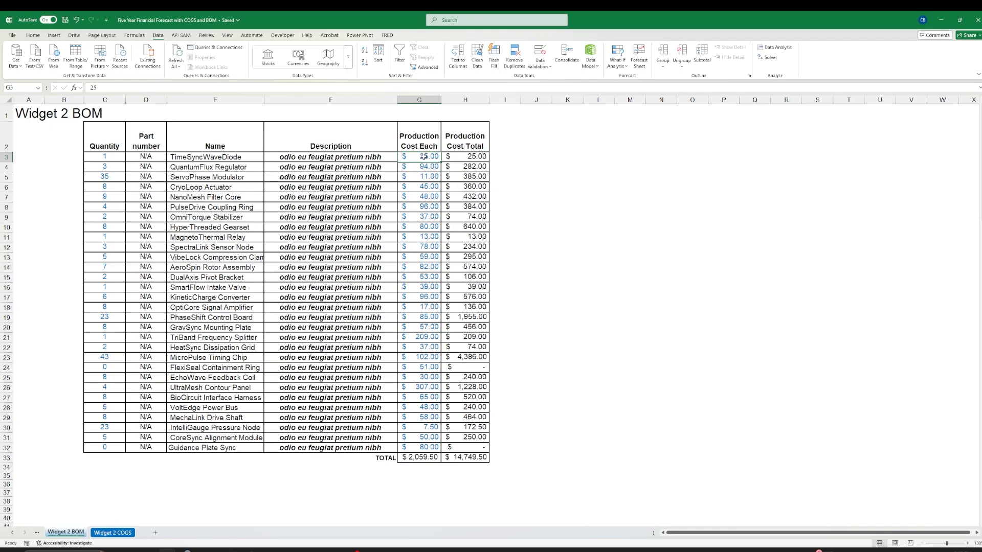
left_click(465, 156)
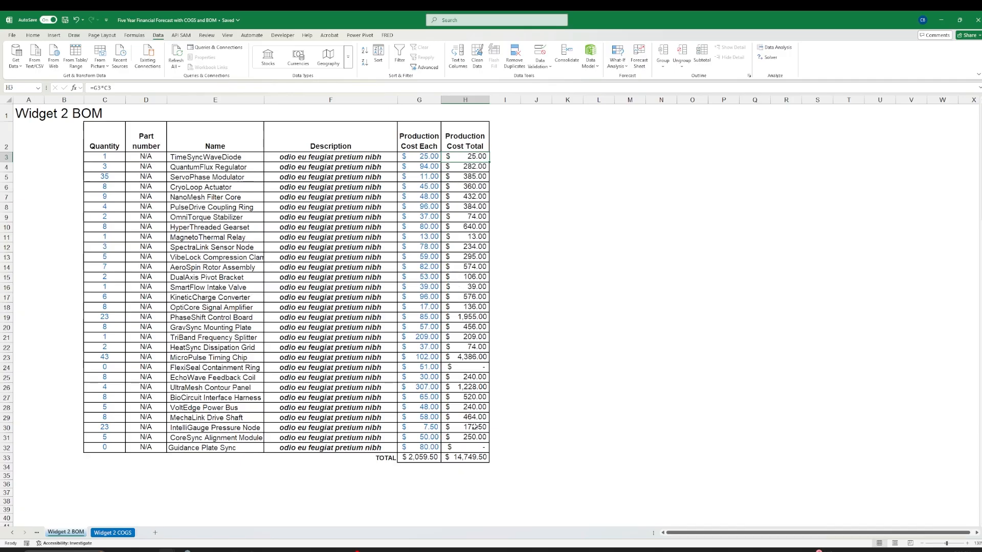
left_click(421, 458)
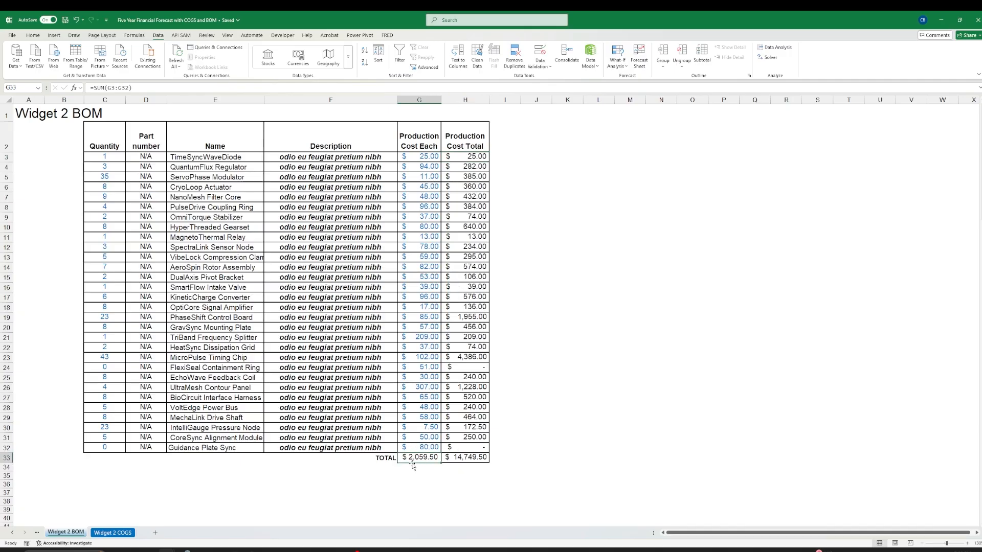
- Trace the Materials cell on Widget 2 COGS to its BOM source and examine the first part's row from Quantity through Production Cost Total
left_click(112, 532)
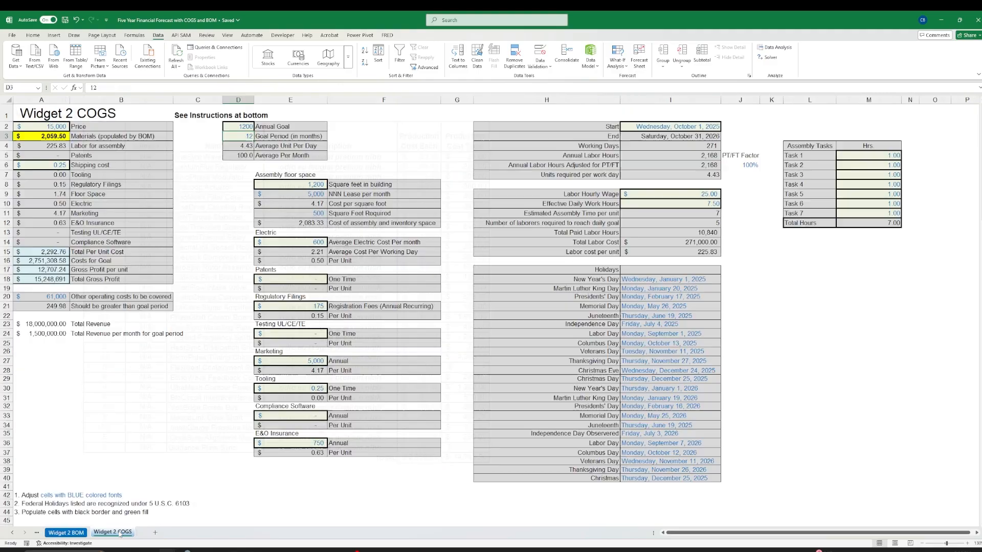
left_click(54, 135)
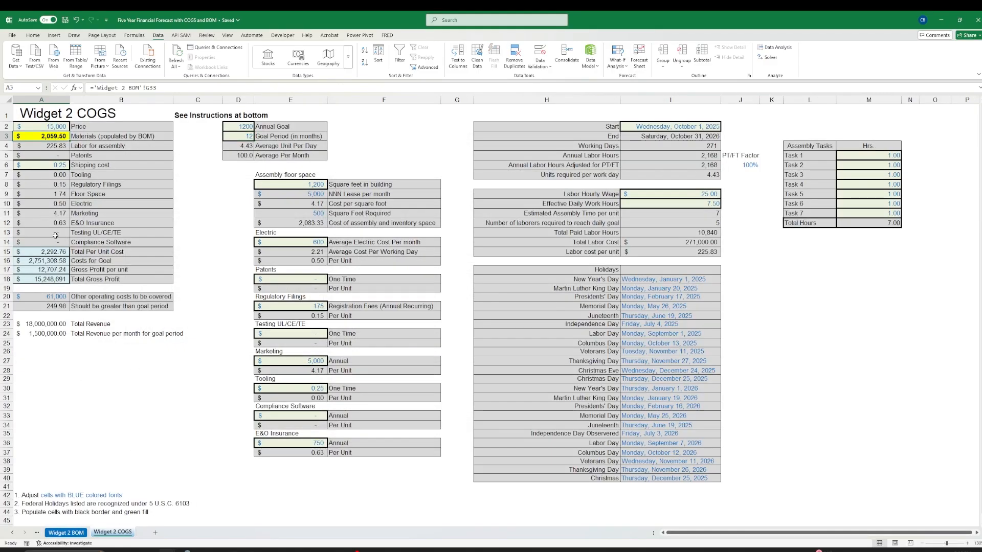
key("ctrl+bracketleft")
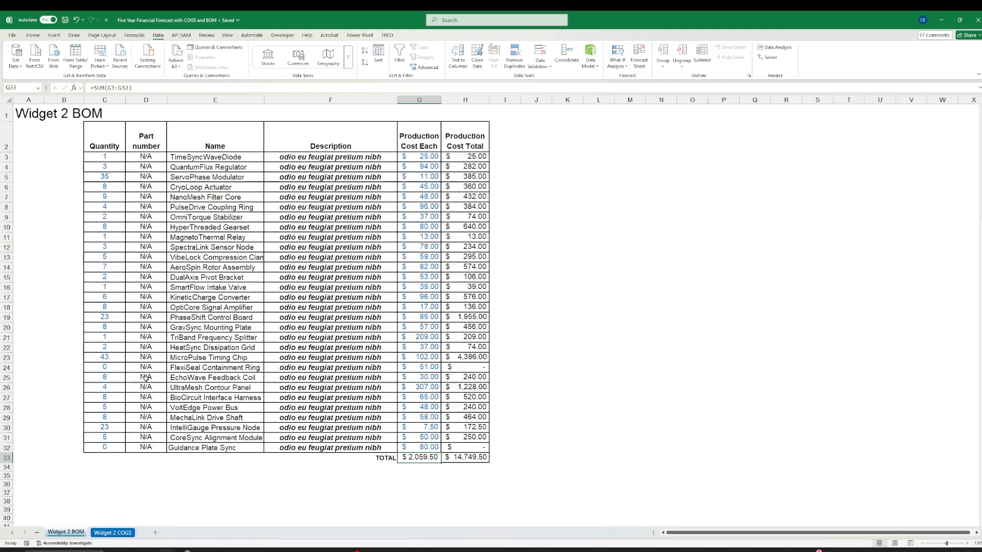
left_click(104, 156)
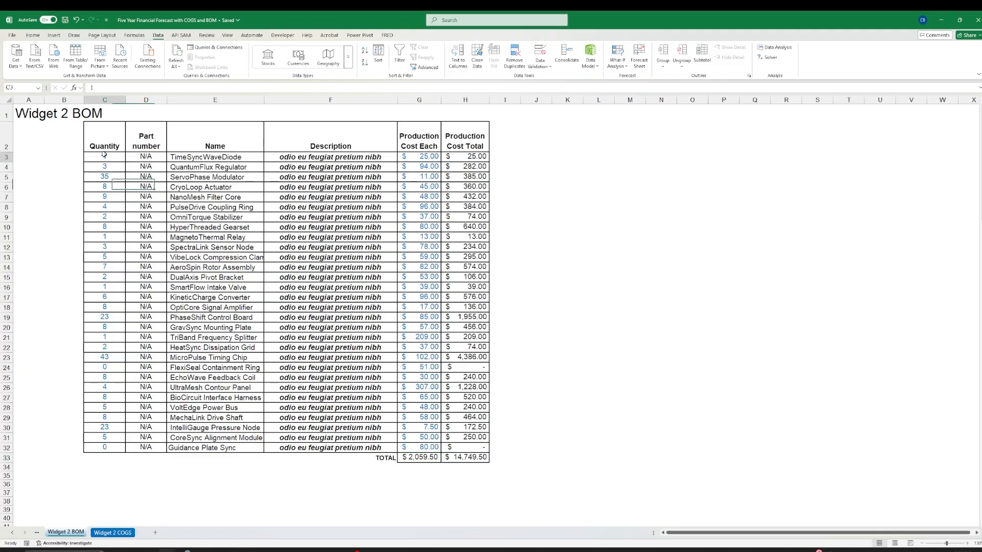
left_click(154, 157)
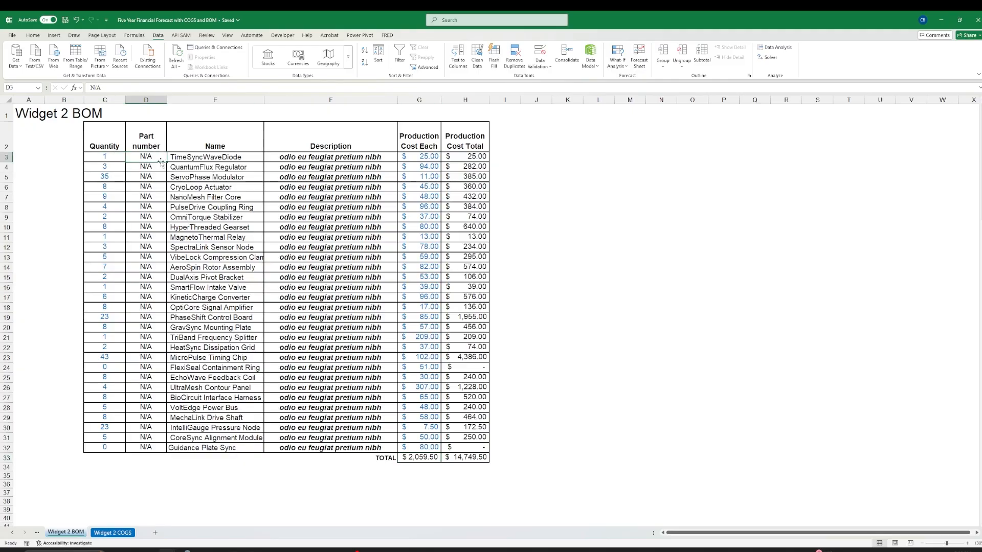
left_click(201, 158)
left_click(291, 158)
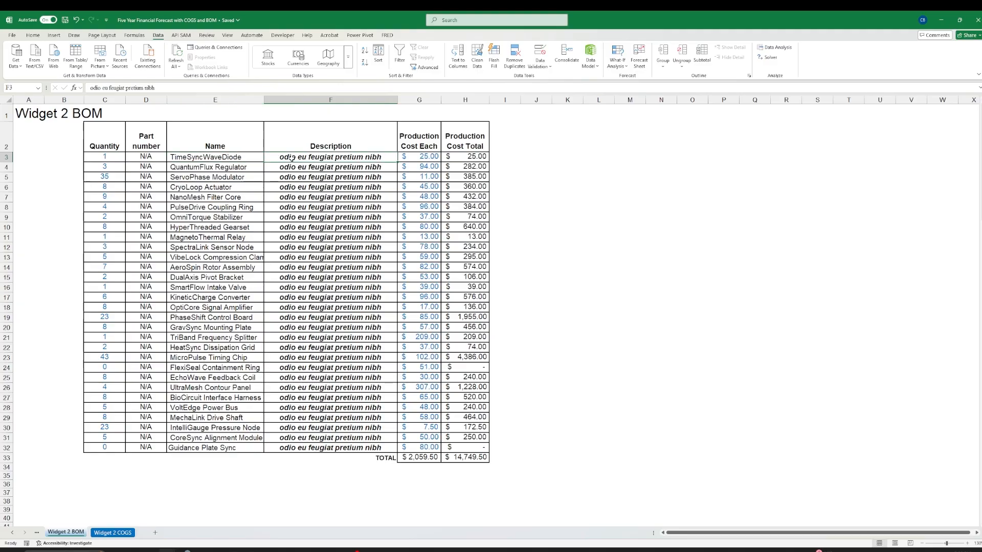
left_click(420, 159)
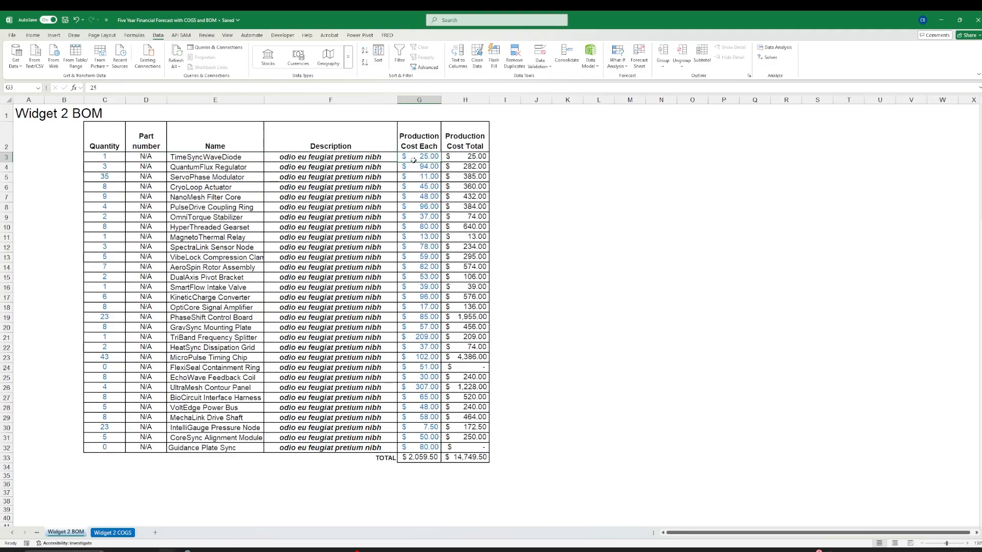
left_click(443, 157)
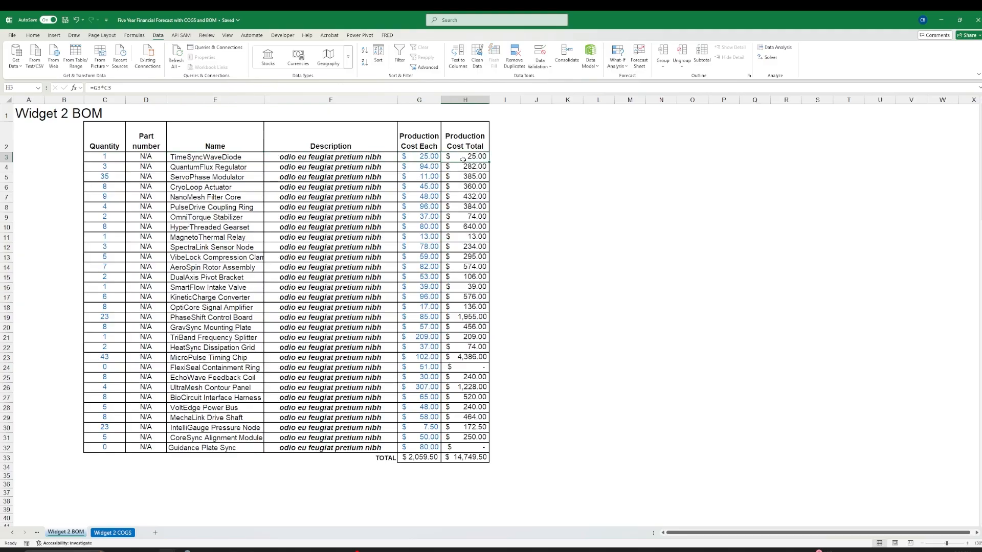
- Examine the total formulas of both production cost columns and check a few individual part costs in the BOM
left_click(422, 458)
key("Right")
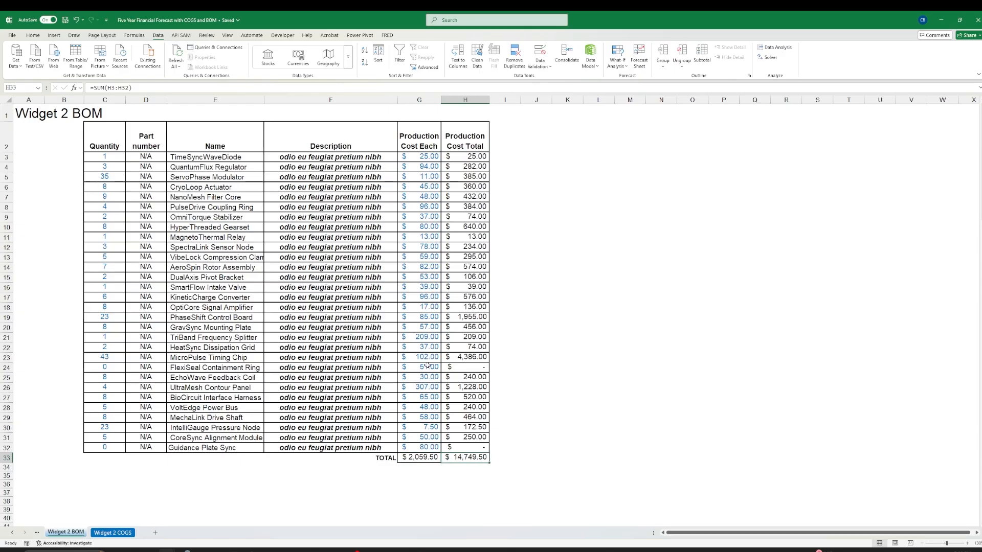
left_click(423, 180)
left_click(421, 225)
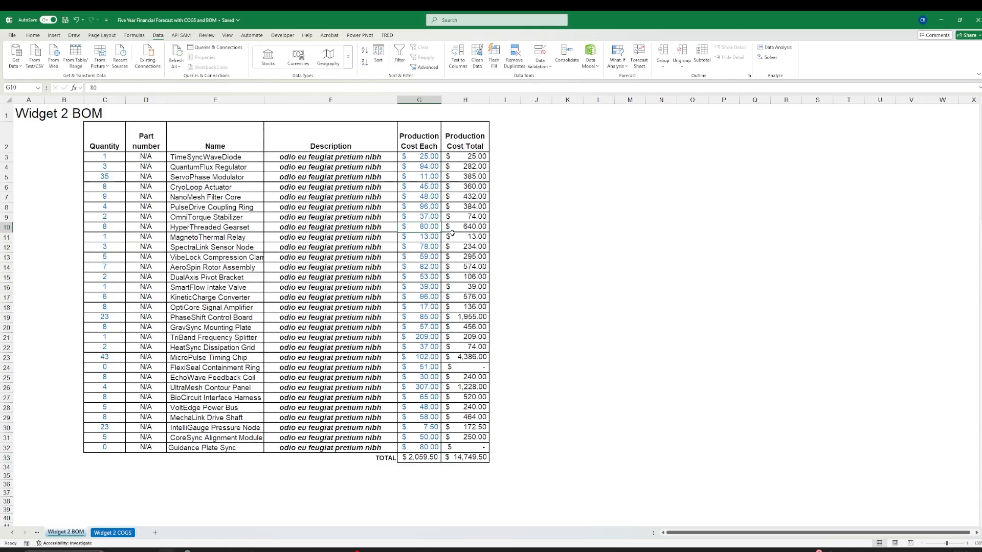
left_click(465, 163)
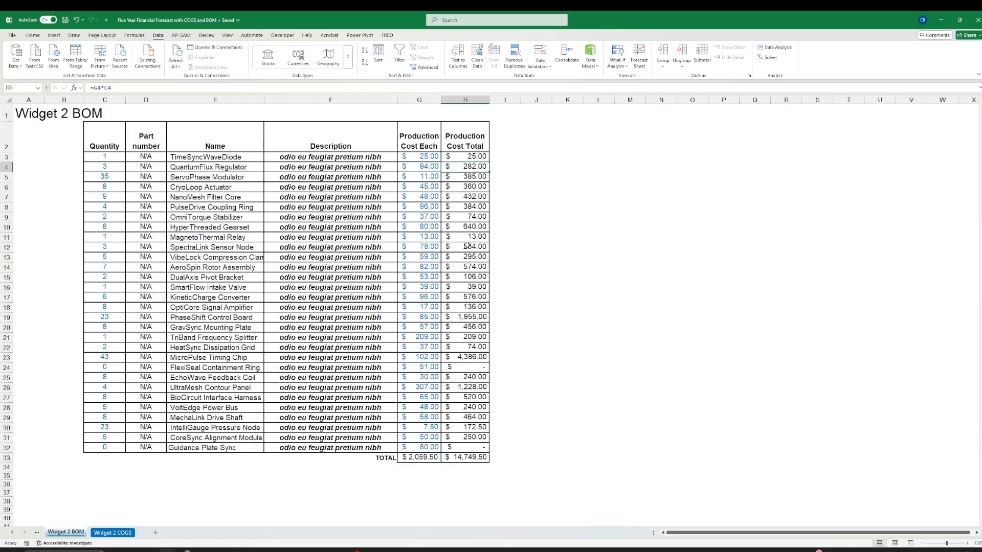
- Inspect the Labor for assembly and Patents cells on Widget 2 COGS and their source cells in the labor and patent sections
left_click(112, 533)
left_click(57, 145)
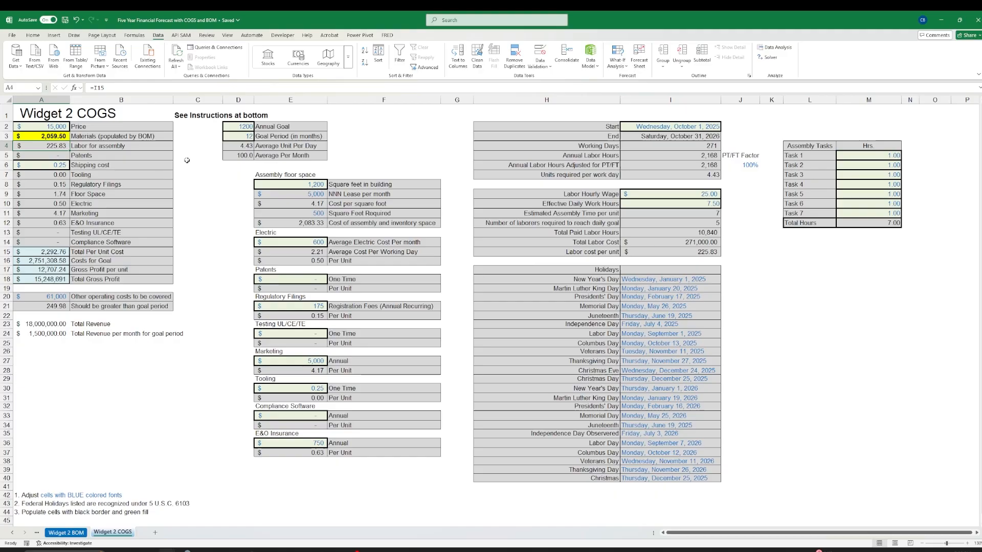
left_click(659, 250)
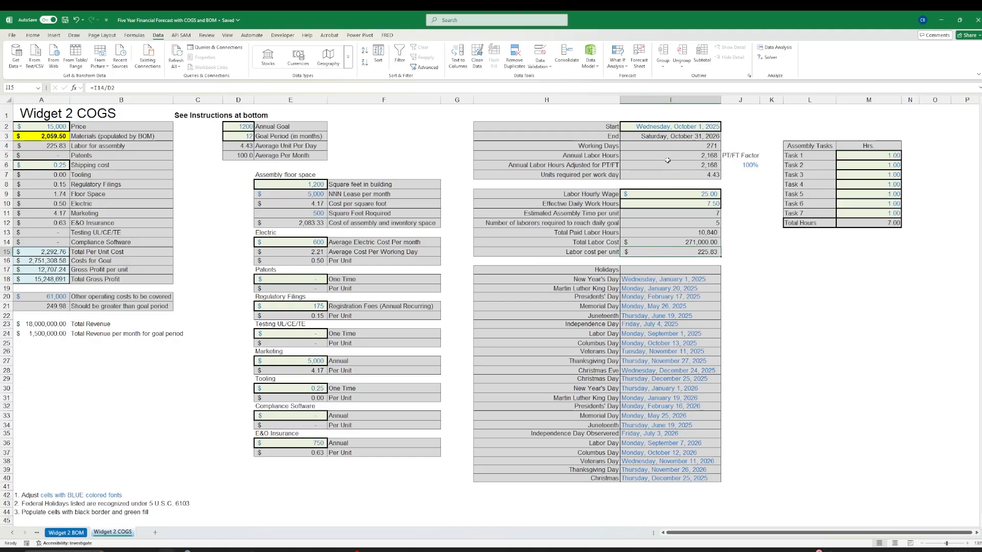
left_click(51, 154)
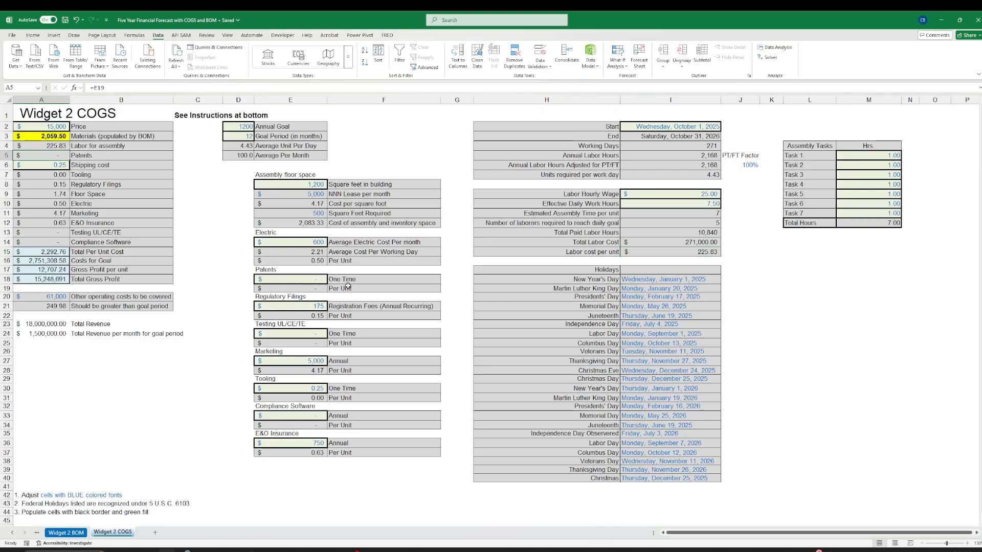
left_click(299, 281)
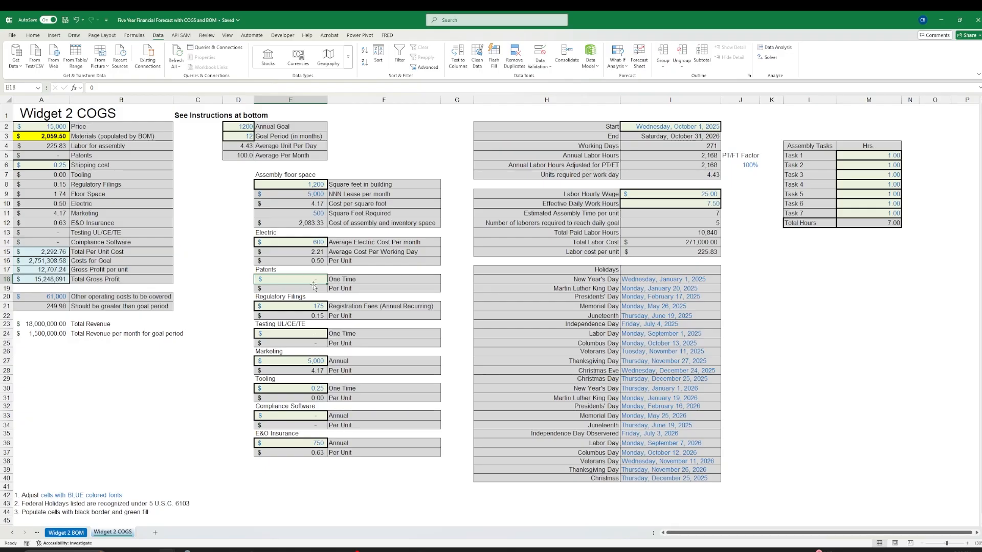
left_click(304, 289)
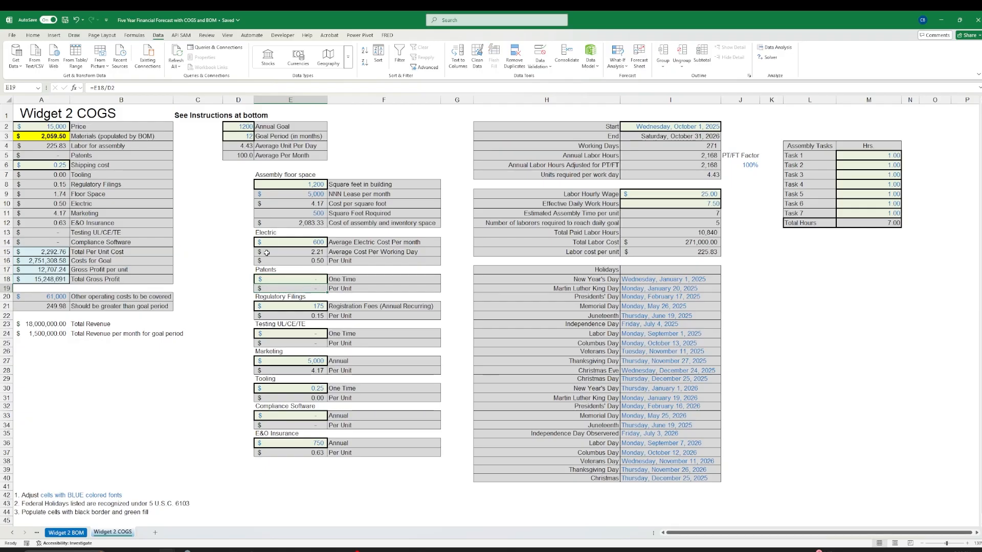
- Review the Regulatory Filings, Floor Space and Electric cost lines on Widget 2 COGS, along with the Electric section
left_click(65, 185)
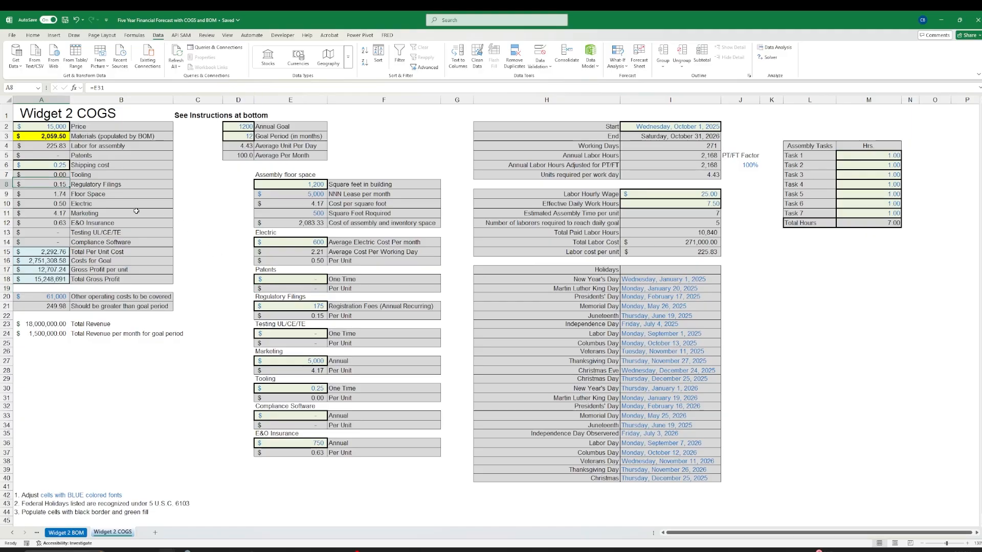
key("Down")
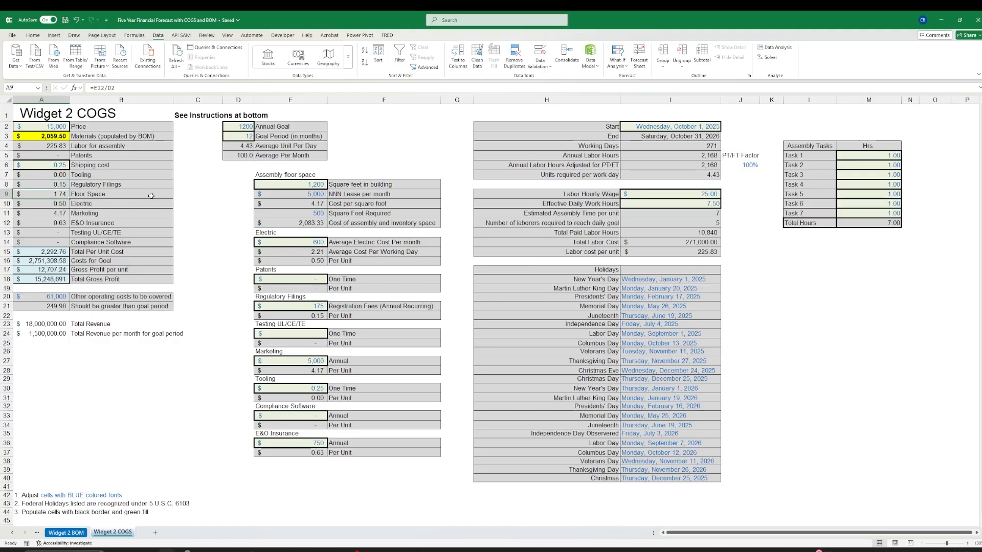
left_click(111, 195)
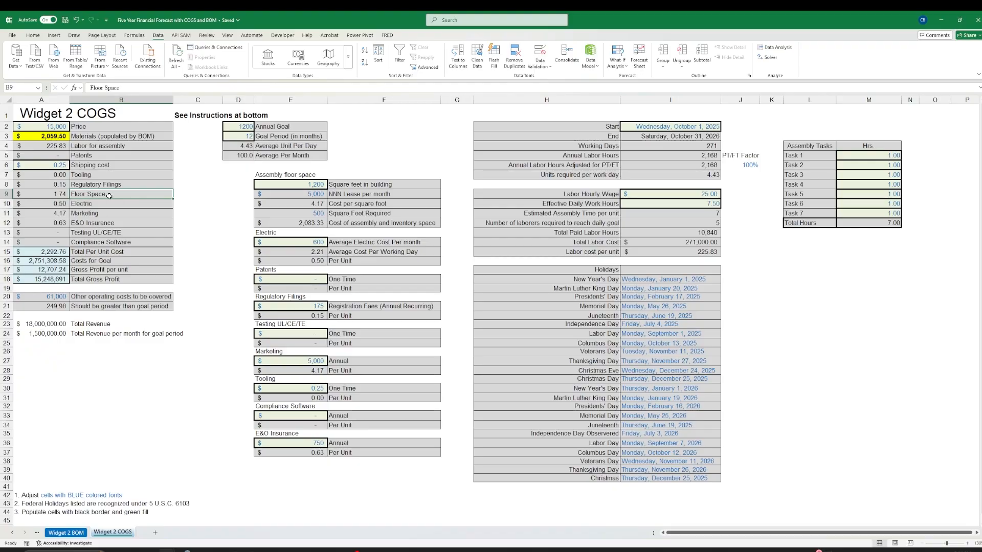
key("Down")
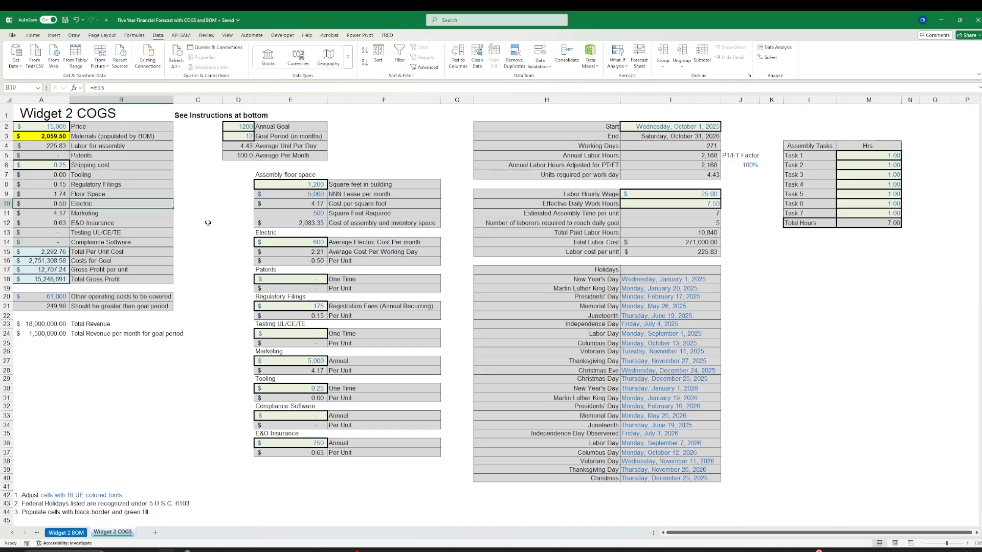
left_click(269, 232)
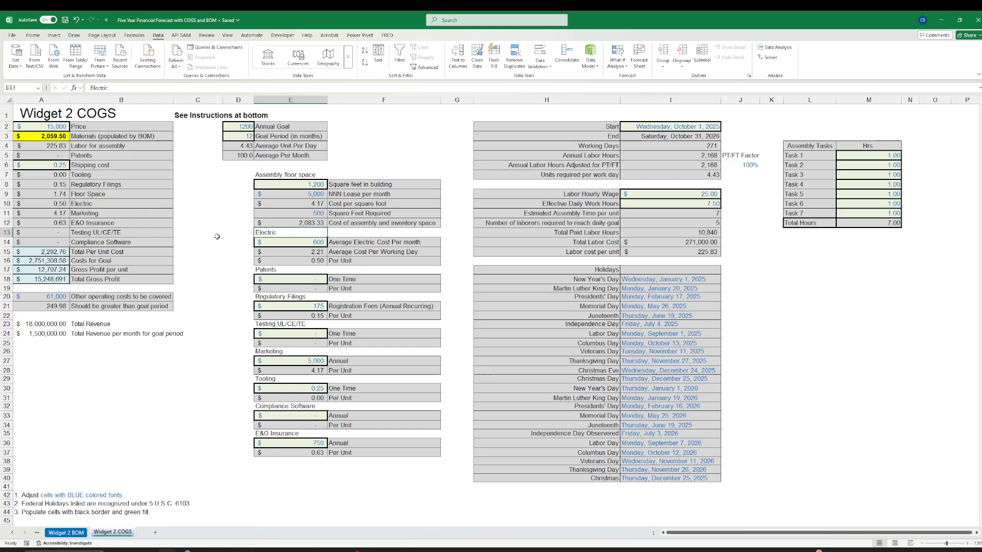
- Try renaming the Electric section heading in E13 to Utilities, and undo the rename
type("Utilities")
key("Return")
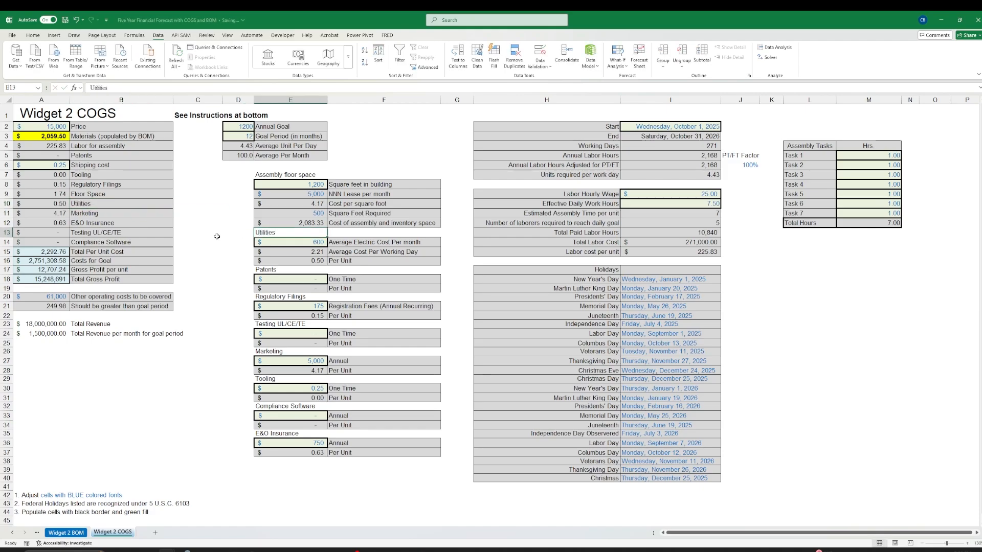
left_click(92, 203)
key("ctrl+bracketleft")
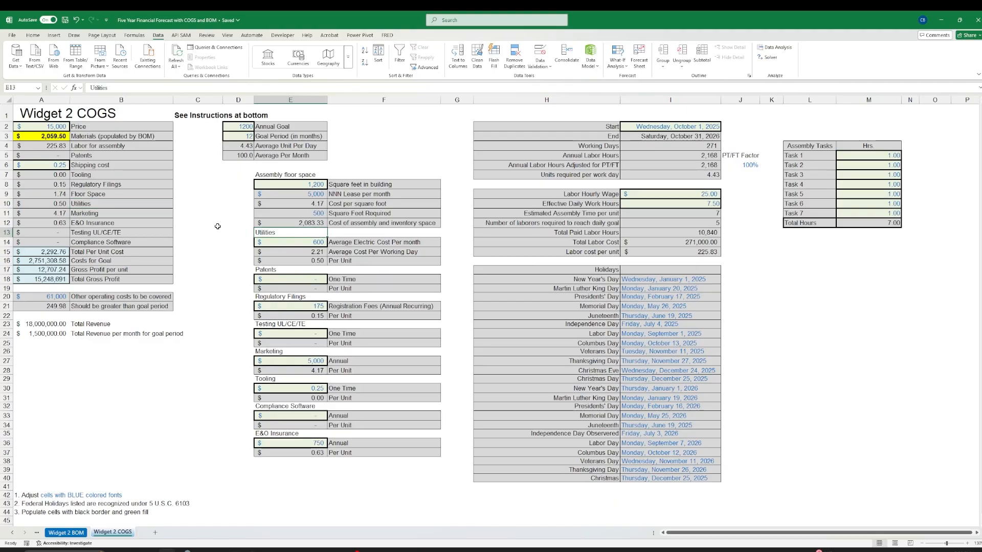
key("ctrl+z")
left_click(217, 226)
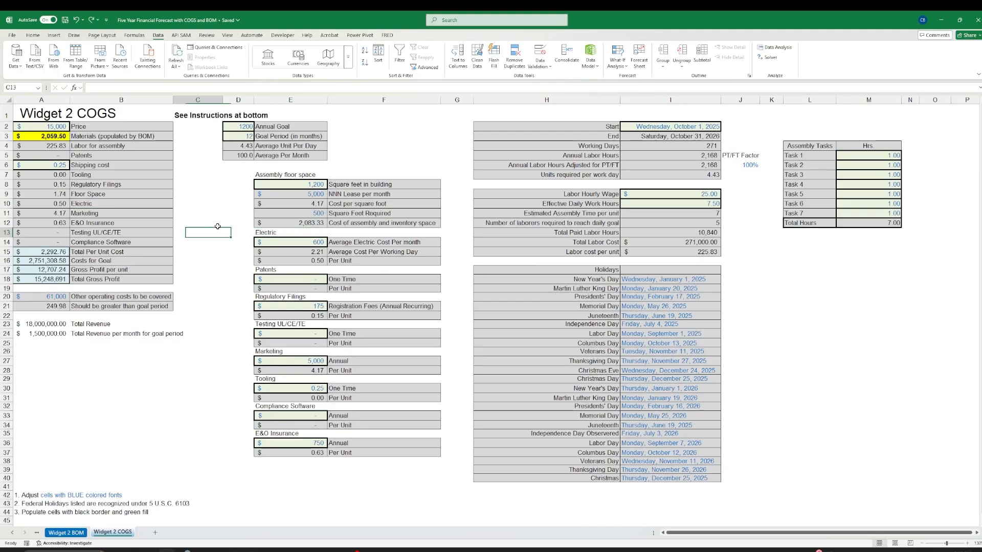
- Review the source formulas of the Marketing, E&O Insurance, Testing UL/CE/TE and Compliance Software lines in column A
key("Left")
key("Left")
key("Up")
key("Up")
key("Up")
key("Down")
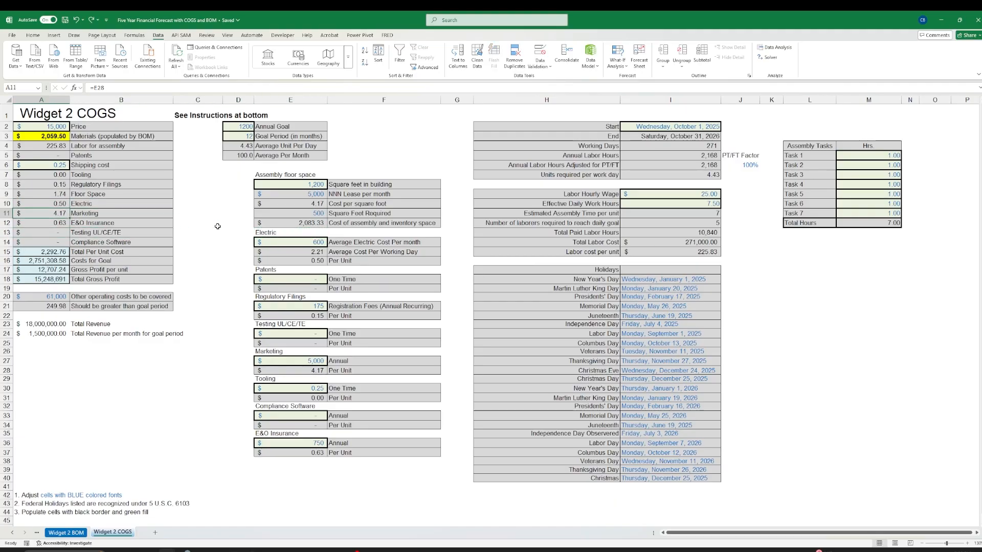
key("Down")
key("Down")
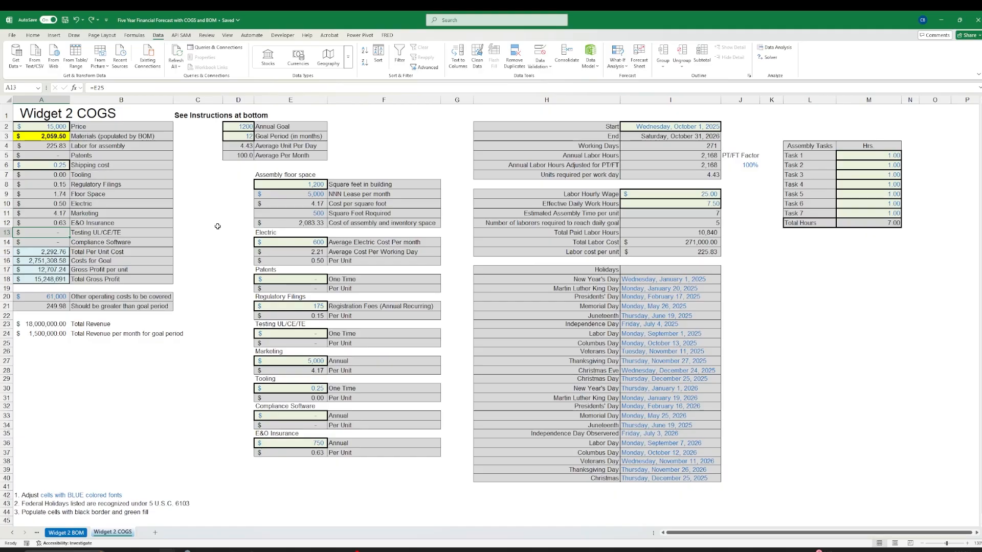
key("Down")
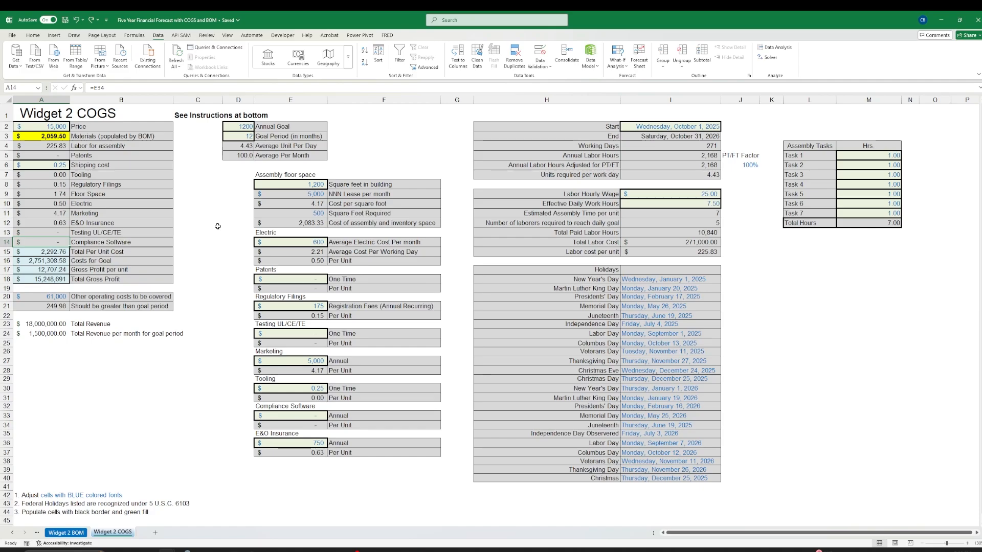
- Inspect the formulas behind Total Per Unit Cost and Costs for Goal with their referenced cells
key("Down")
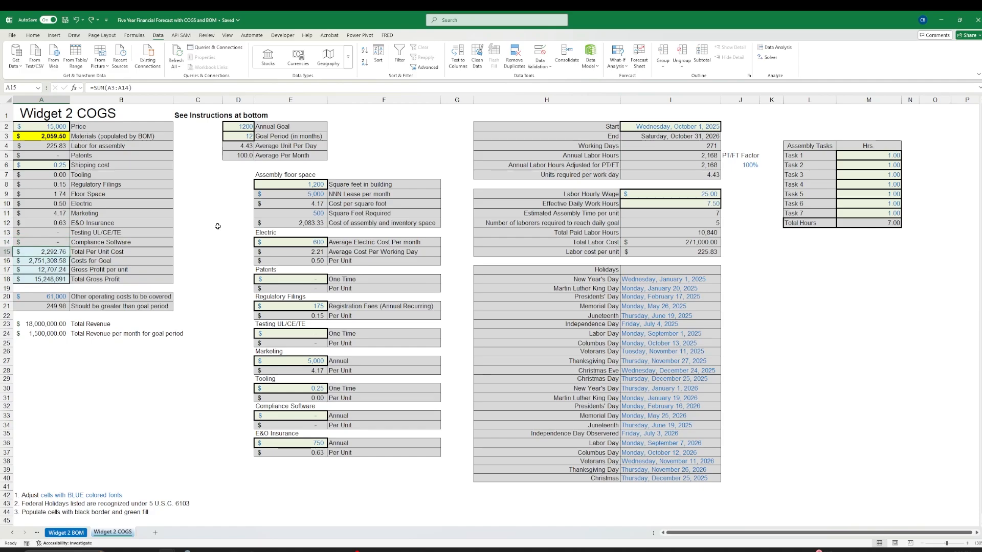
left_click(167, 87)
key("Return")
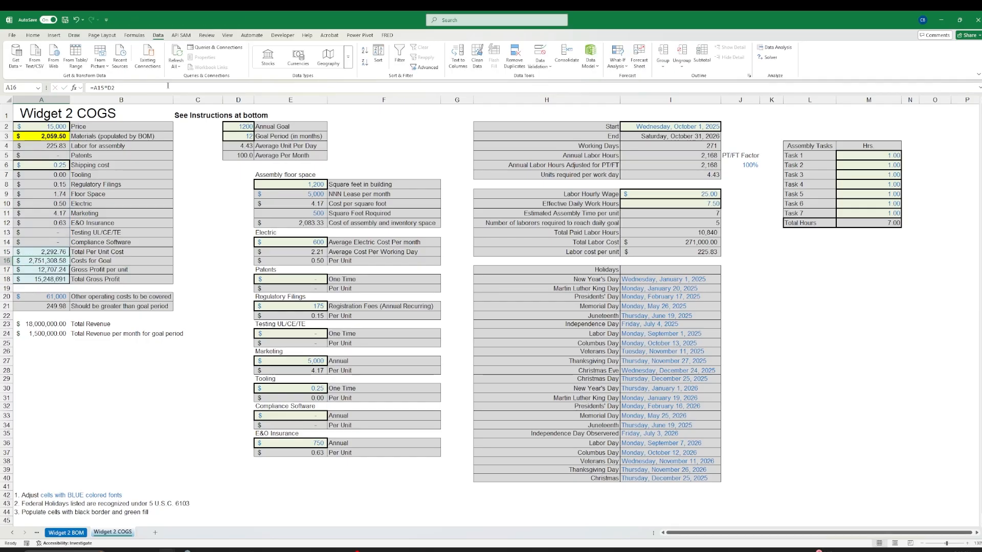
left_click(156, 87)
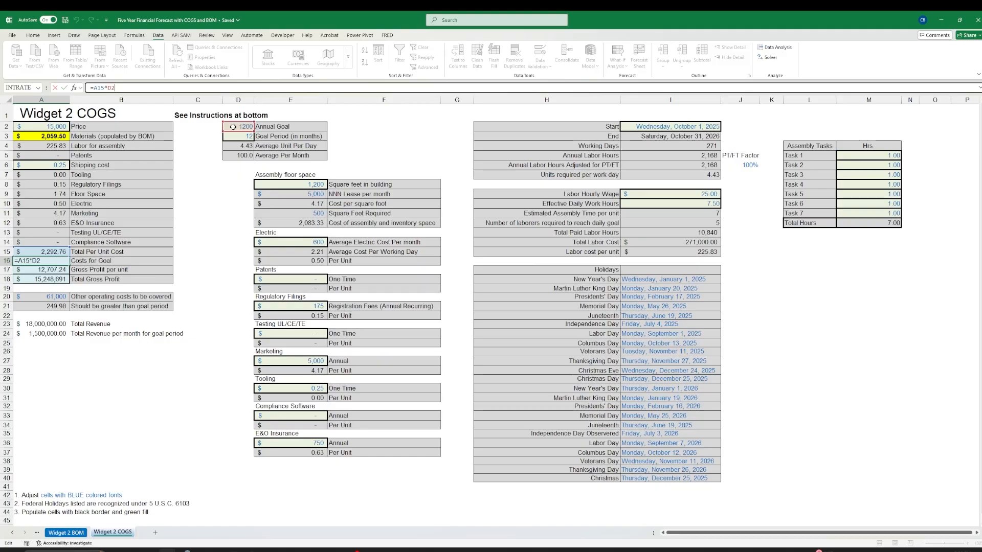
- Rename the Annual Goal label in E2 as Period Goal
left_click(258, 126)
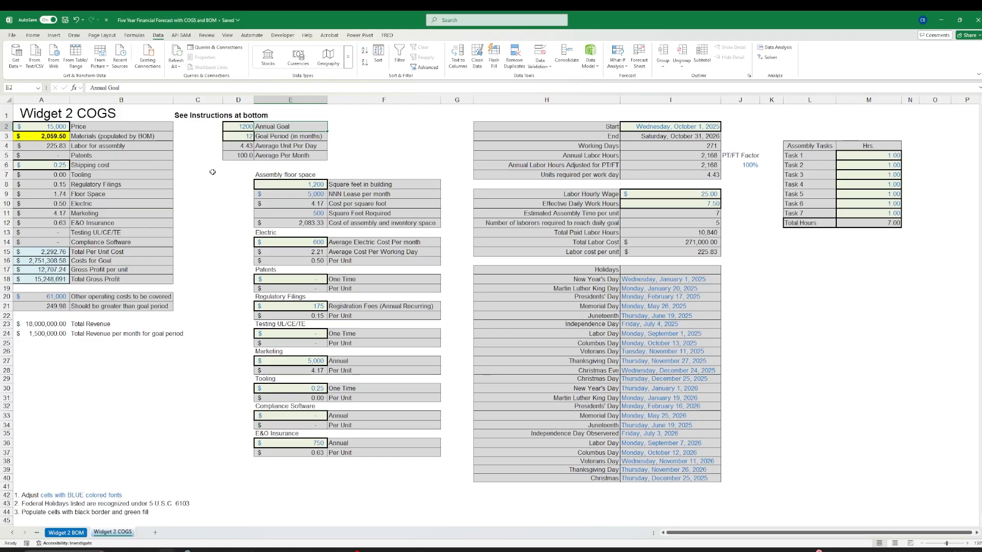
type("Period")
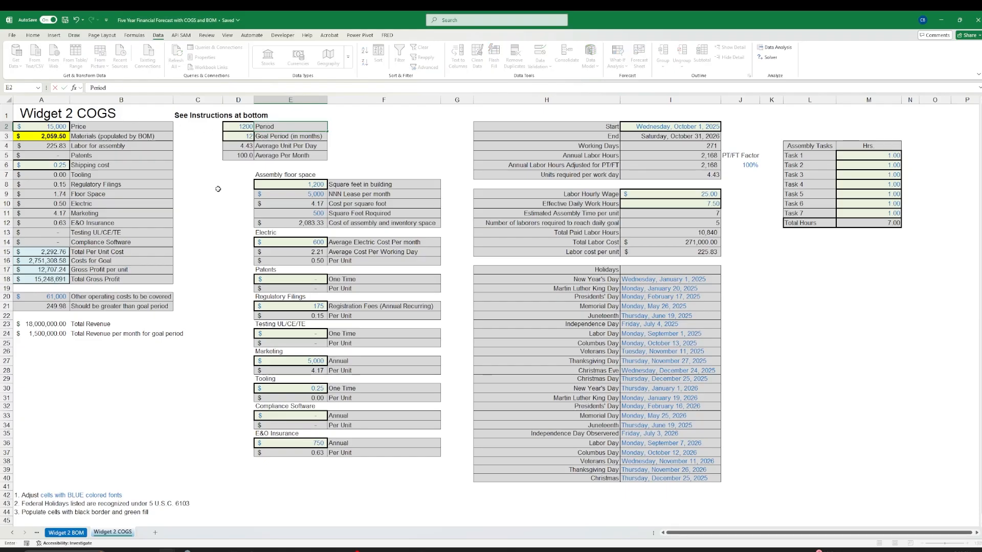
type(" Goal")
key("Return")
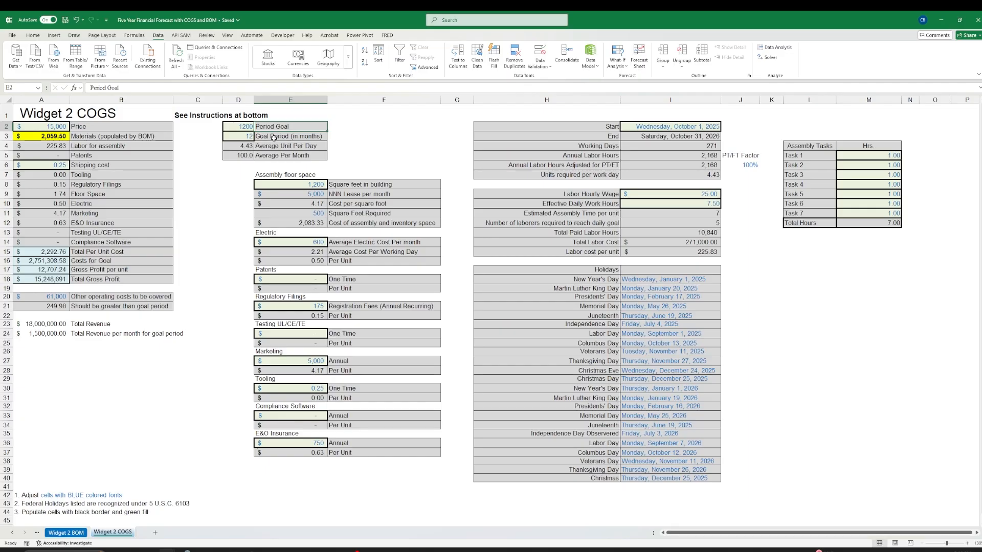
key("Left")
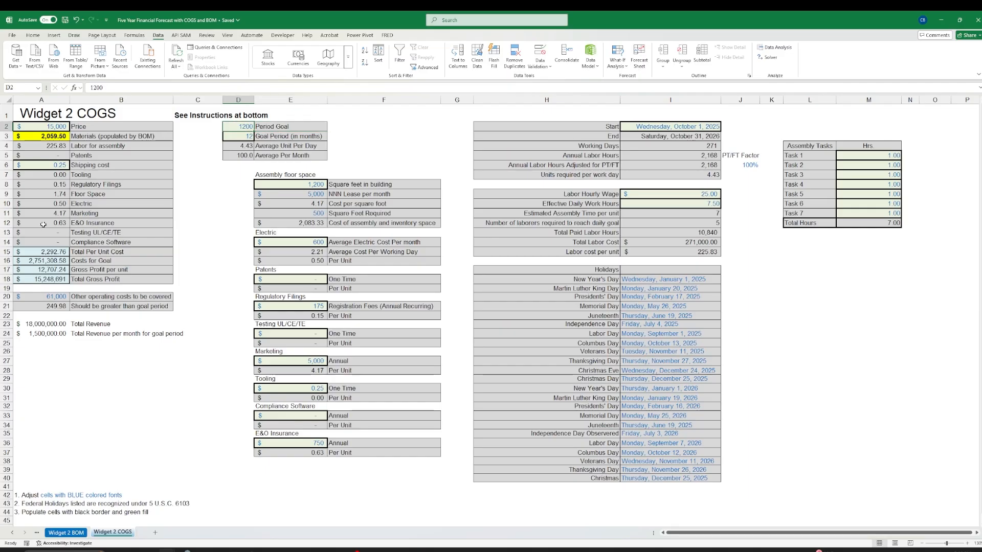
- Examine the Costs for Goal formula again and the cells referenced by Gross Profit per unit
left_click(44, 261)
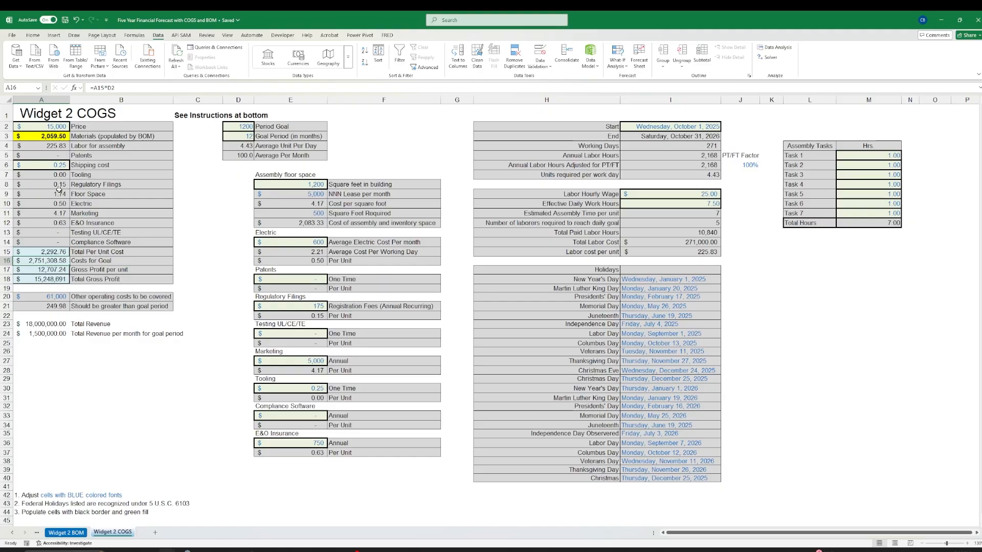
left_click(55, 269)
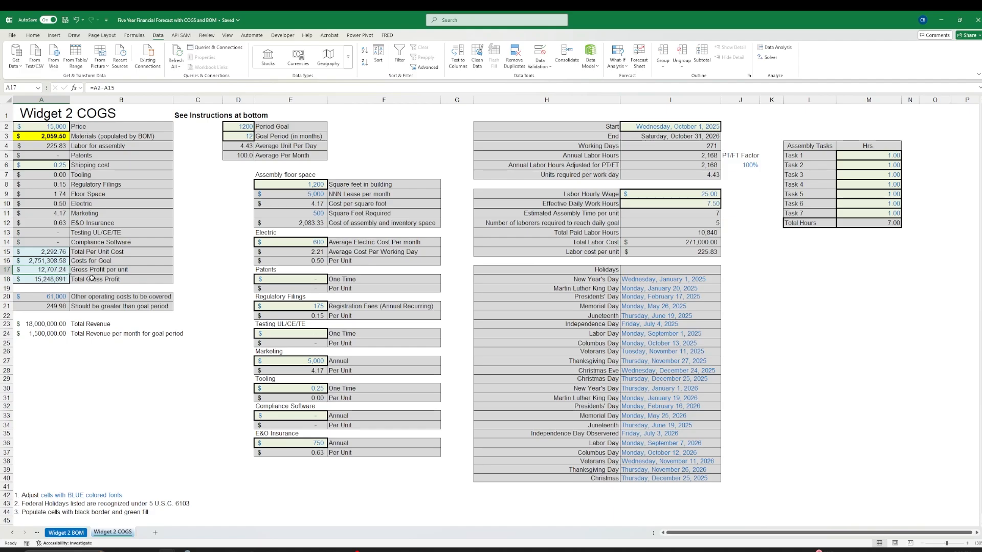
left_click(149, 88)
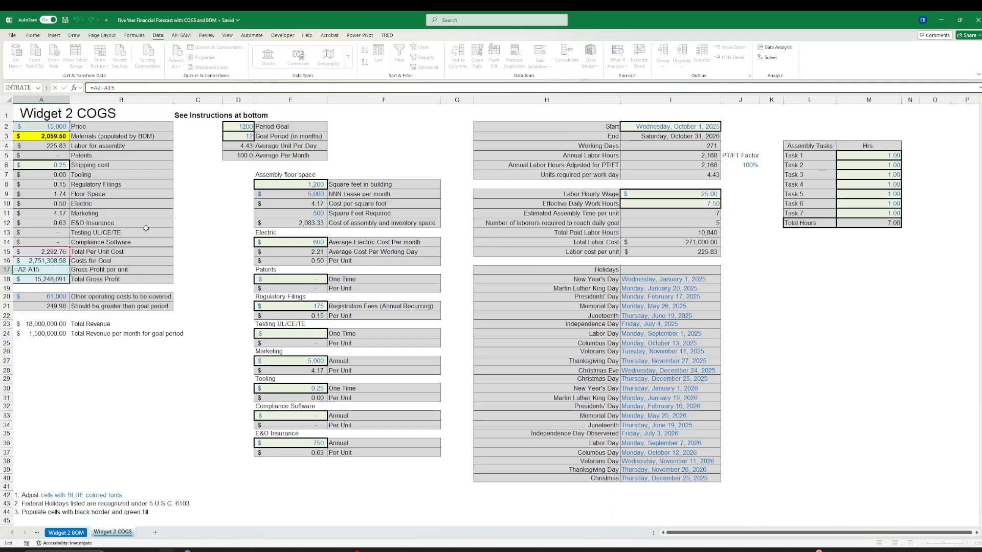
key("ctrl+Return")
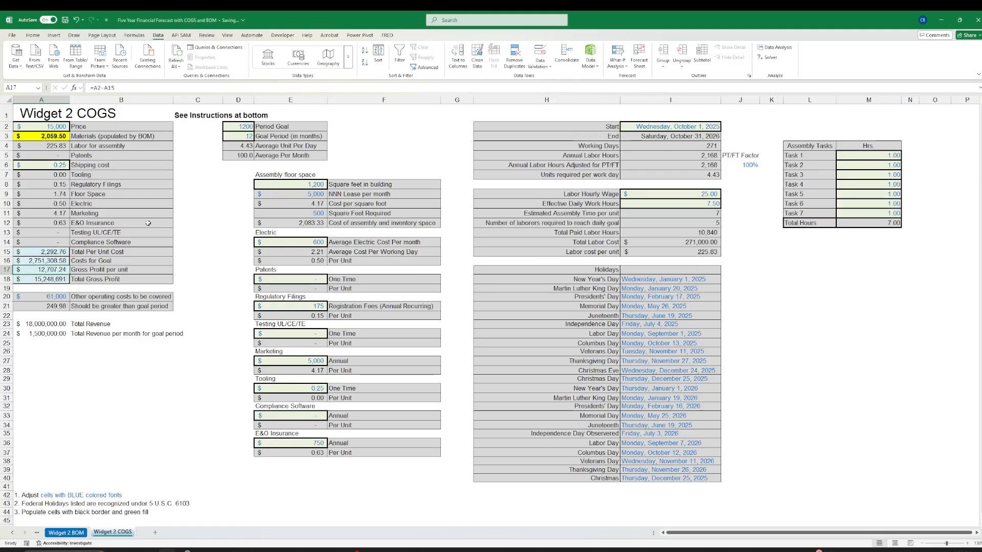
- Format the Costs for Goal amount in A16 to show no decimal places
left_click(58, 262)
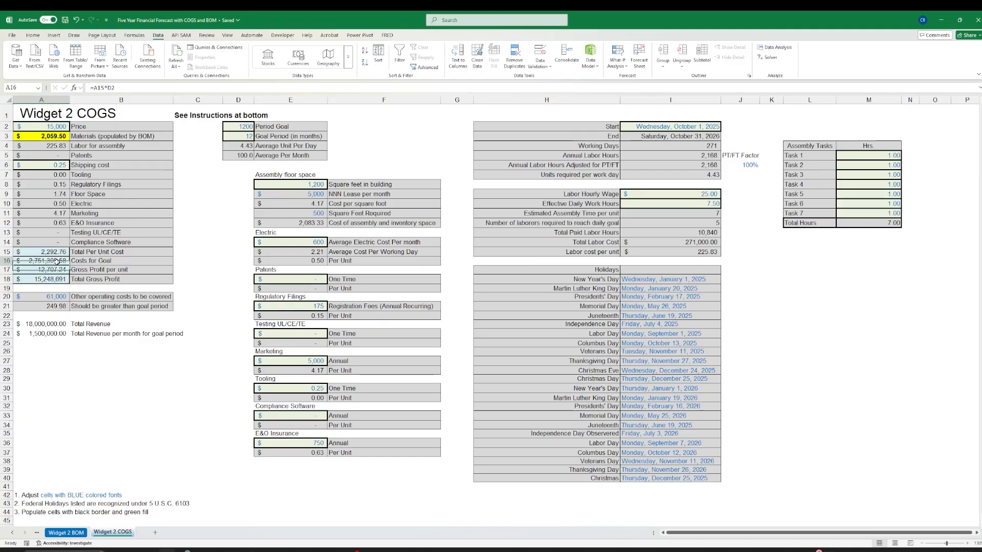
left_click(32, 37)
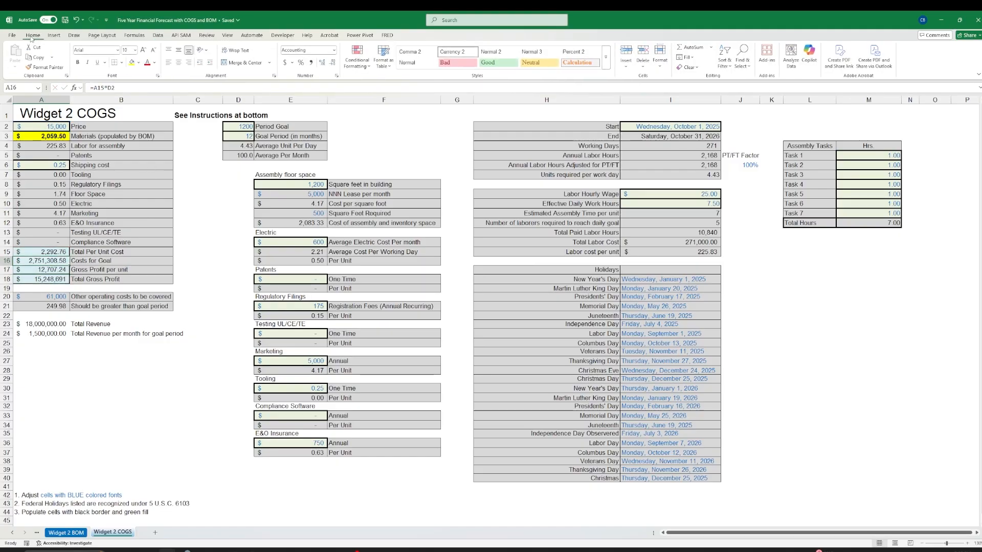
left_click(333, 63)
left_click(333, 62)
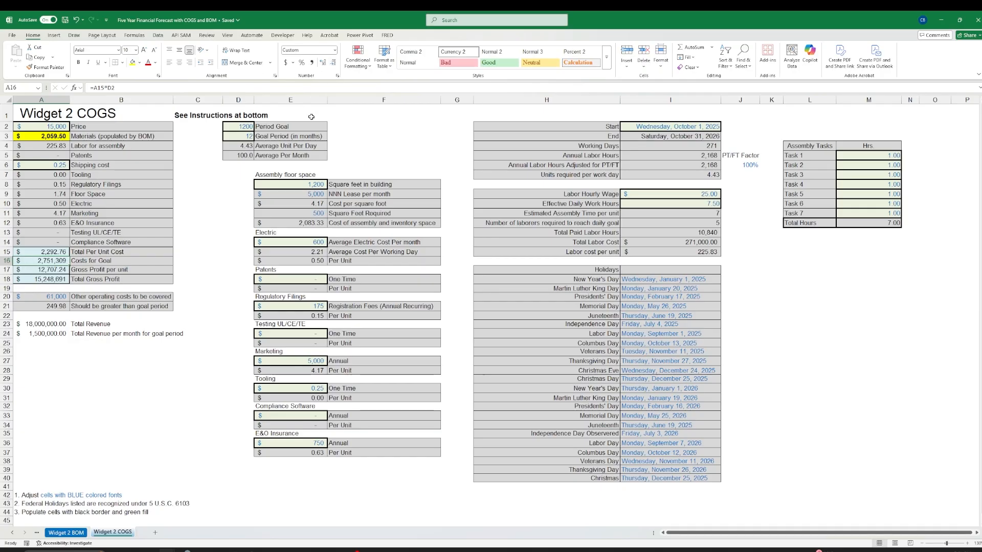
- Check the other operating costs, and format Total Revenue and Total Revenue per month for goal period without decimals
left_click(33, 298)
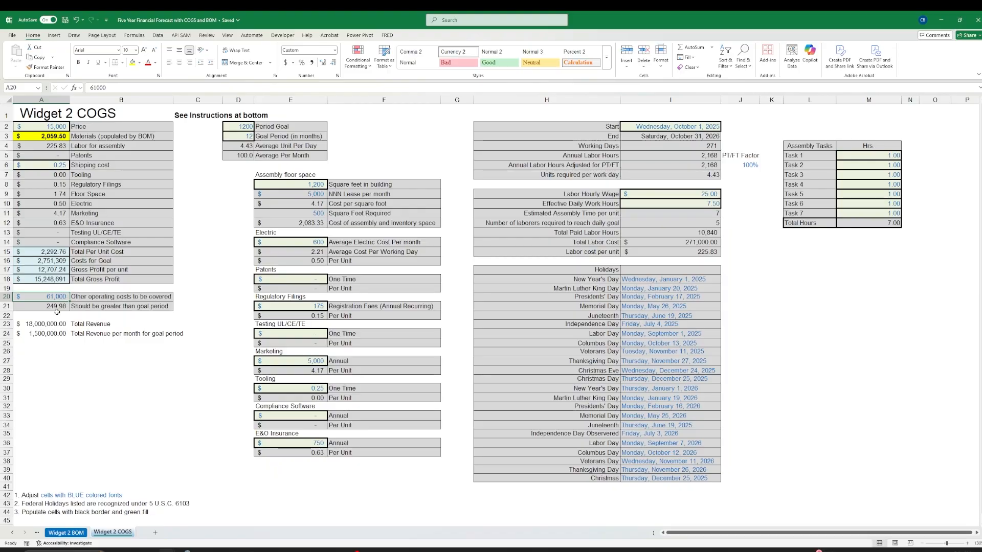
left_click(49, 325)
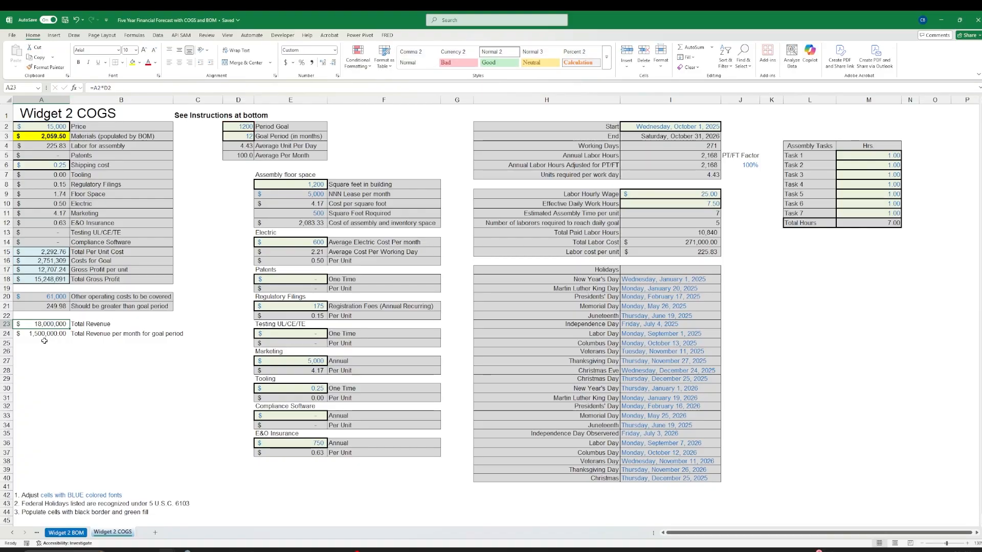
left_click(45, 336)
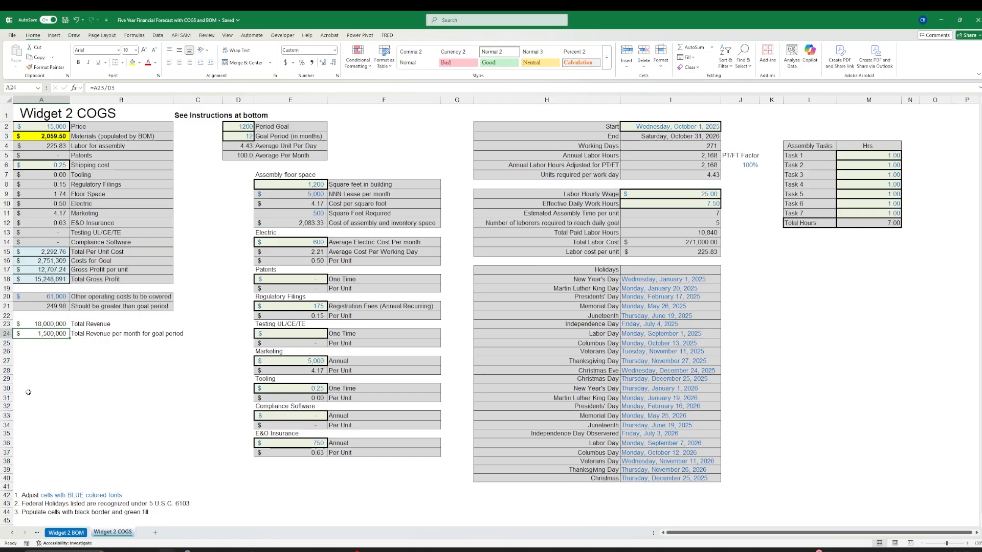
left_click(41, 357)
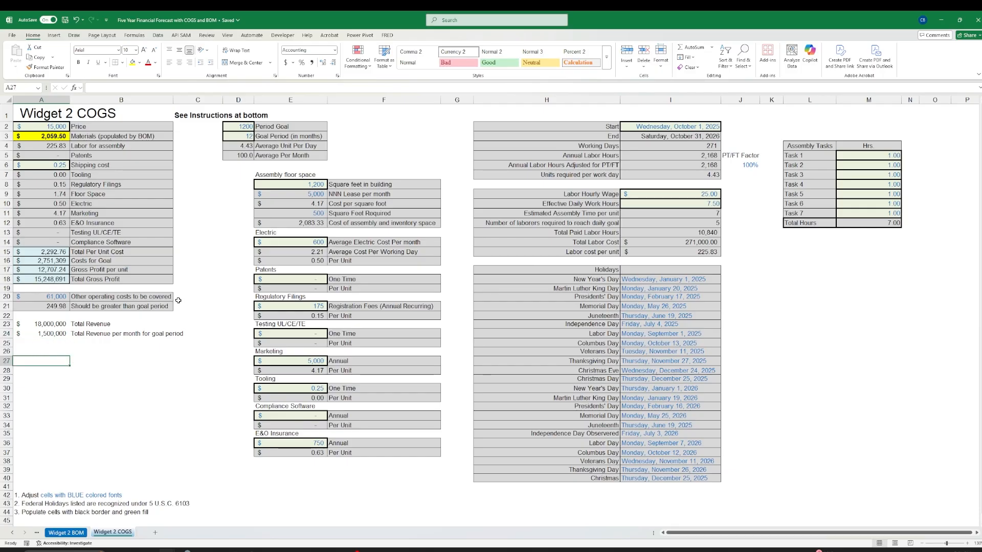
- Try a goal period of 18 months to see its effect on the sheet, and undo the change
left_click(240, 136)
type("18")
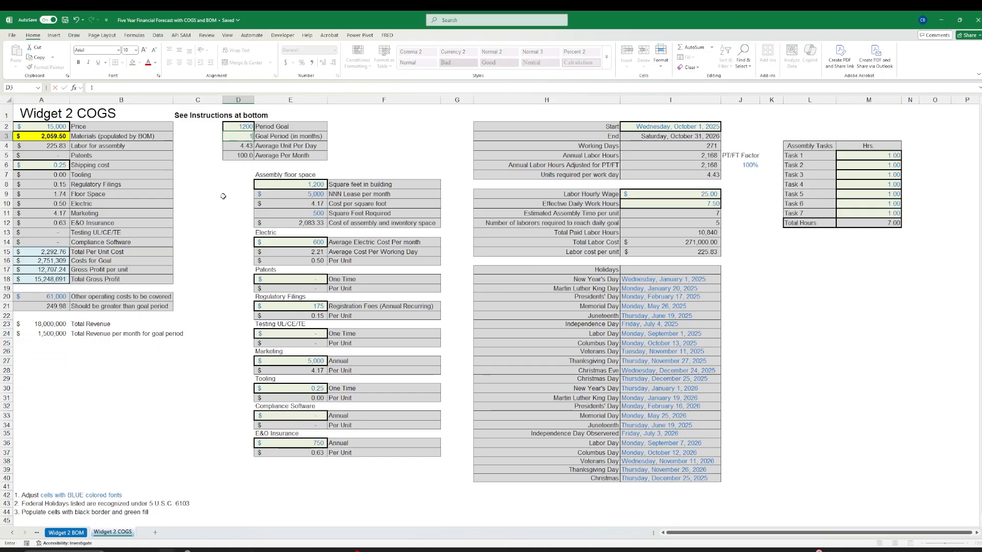
key("ctrl+Return")
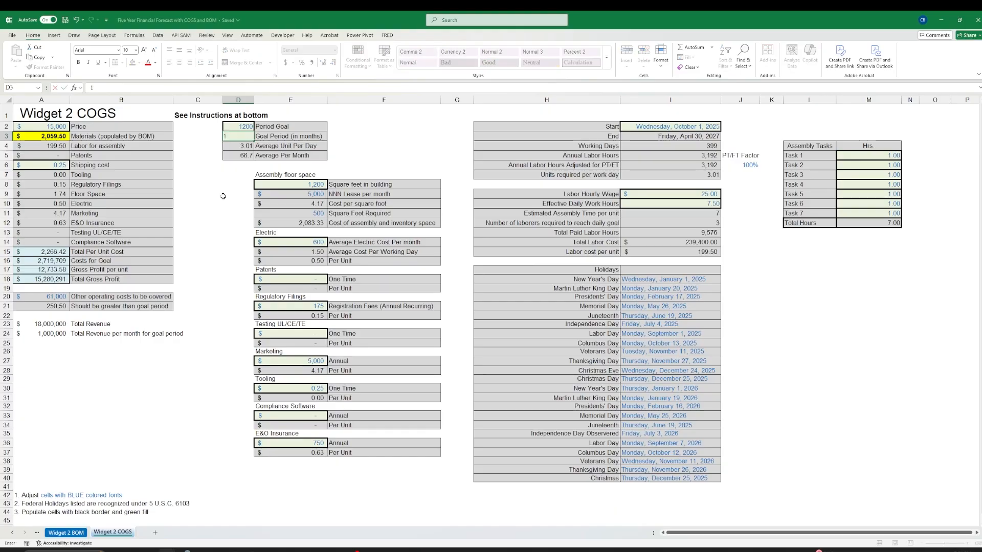
key("ctrl+z")
- Examine the goal period's end date and the Assembly Tasks list with its hours down to Total Hours
key("Right")
key("Right")
key("Right")
key("Right")
key("Right")
key("Right")
key("Right")
key("Right")
key("Right")
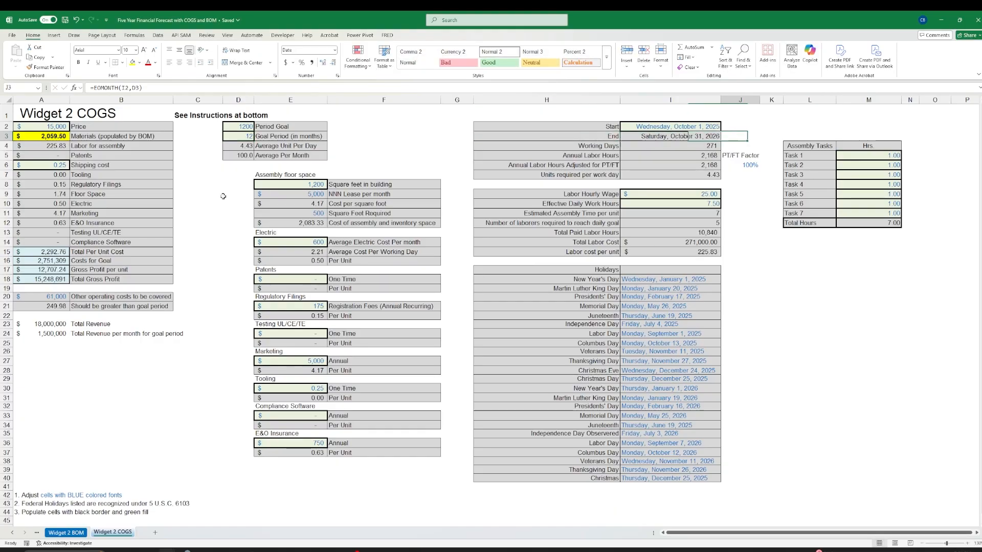
key("Down")
key("Down")
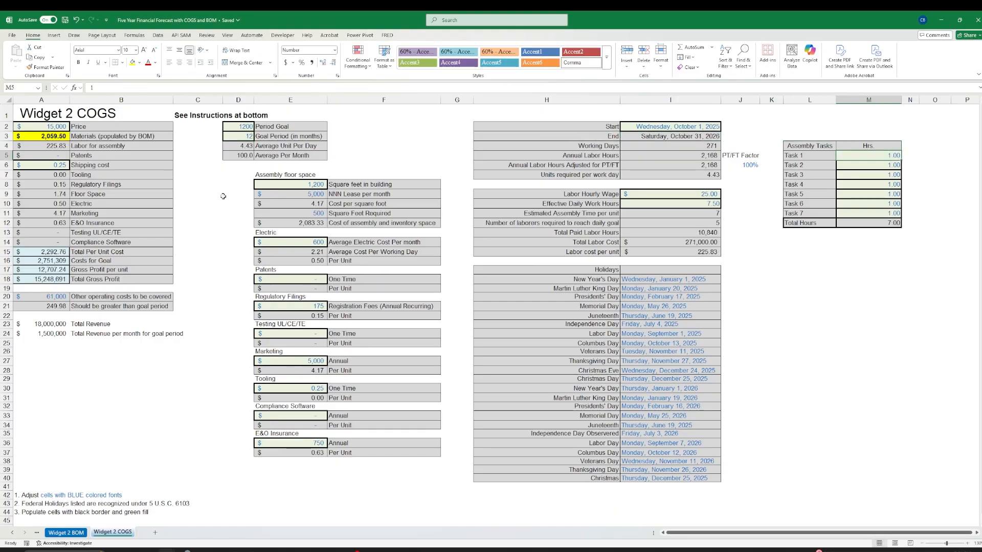
key("Left")
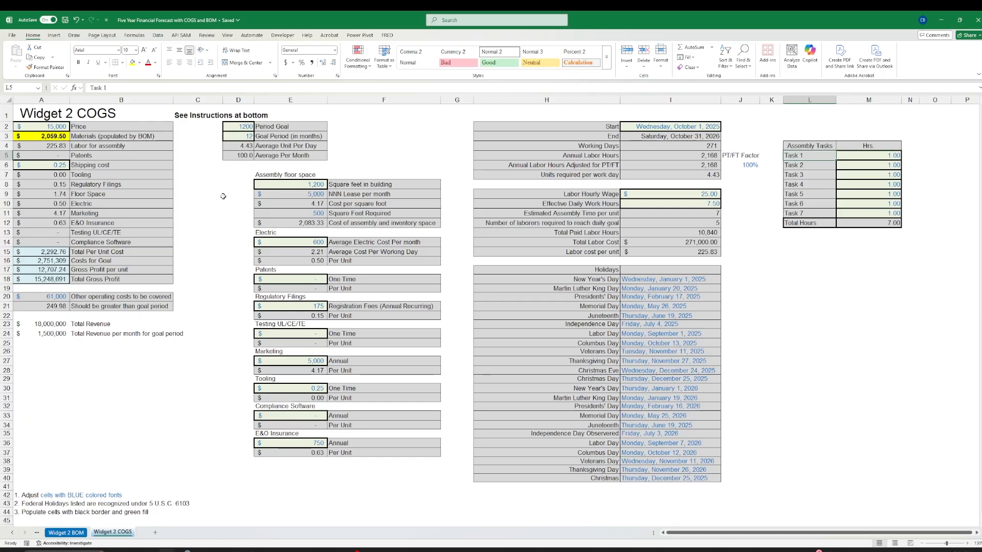
key("Down")
key("Down")
key("Down")
key("Down")
key("Down")
key("Down")
key("Down")
key("Down")
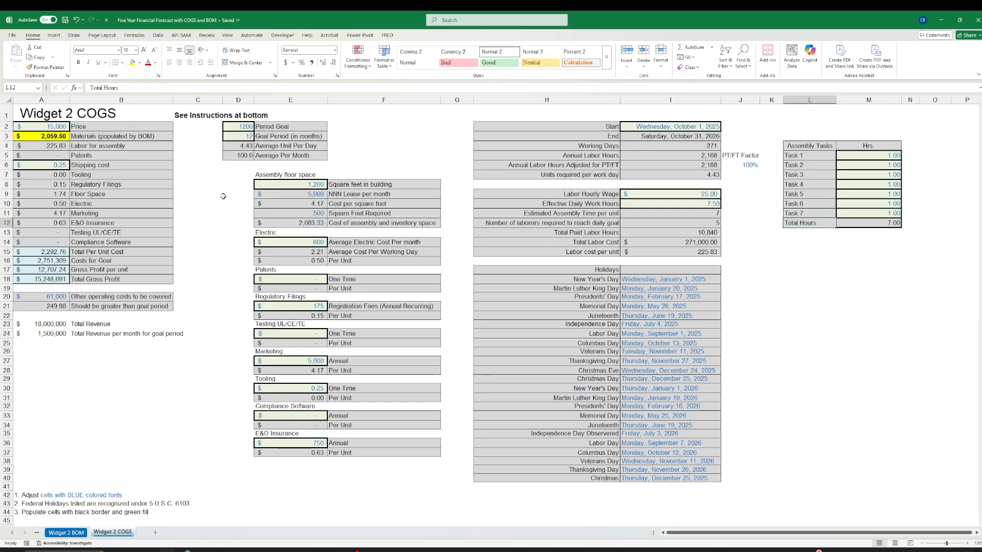
key("Down")
key("Down")
key("Down")
key("Down")
key("Down")
key("Down")
key("Down")
key("Down")
key("Down")
key("Down")
key("Down")
key("Down")
key("Down")
- Try inserting an extra assembly task row above Task 6 with 1 hour, and undo the insertion
key("Up")
key("Up")
key("Up")
key("Up")
key("Up")
key("Up")
key("Up")
key("Up")
key("Up")
key("Up")
key("Up")
key("Up")
key("Up")
key("Up")
key("Up")
key("Up")
key("shift+Right")
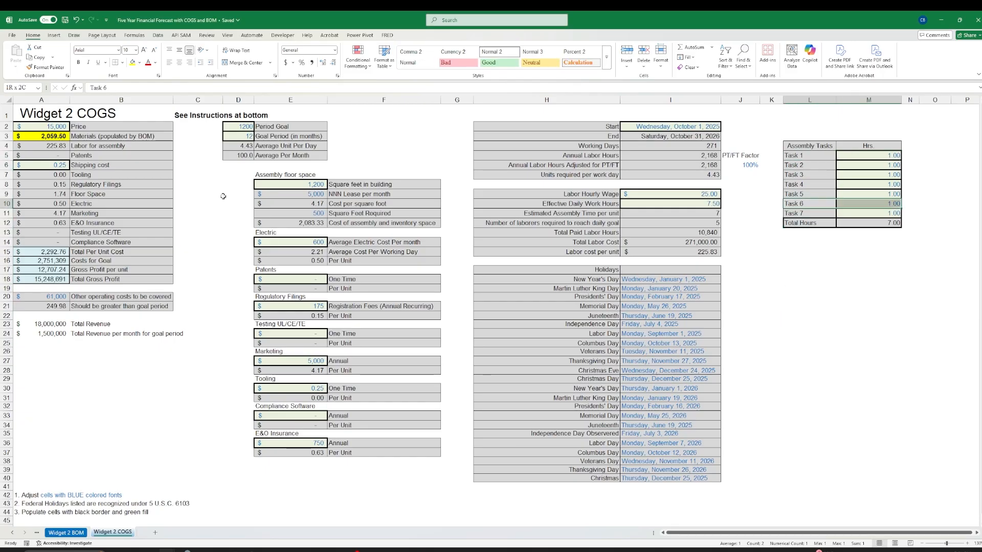
key("ctrl+shift+plus")
key("Return")
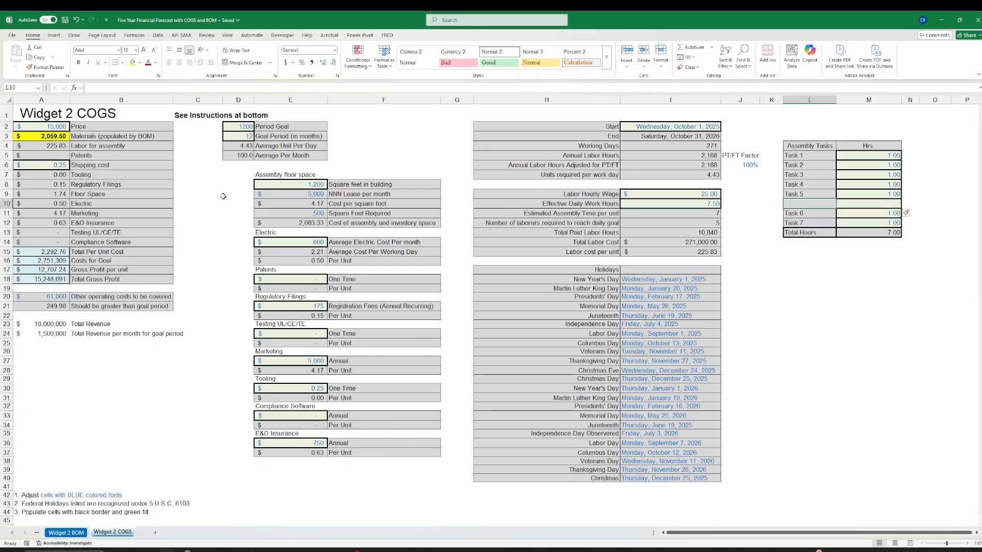
key("Right")
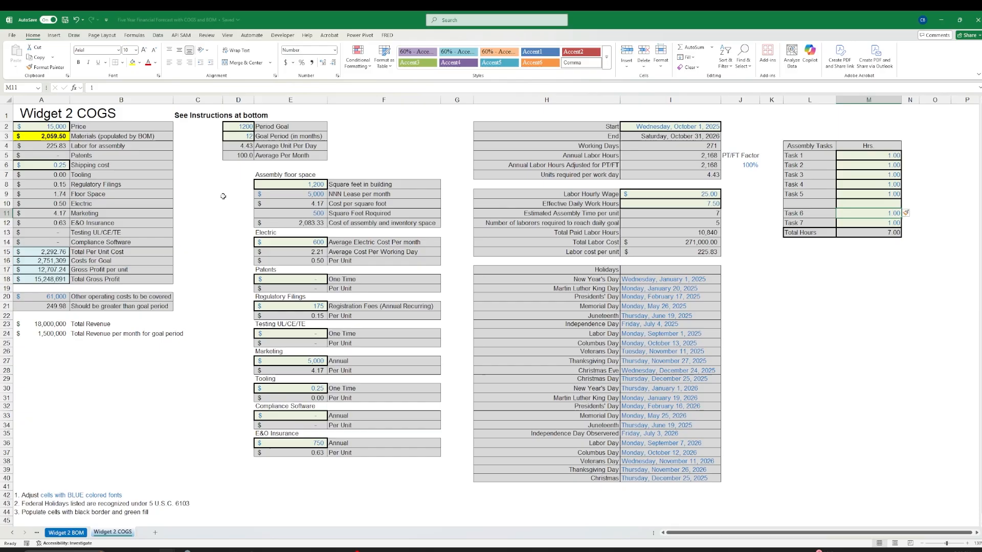
type("1")
key("ctrl+Return")
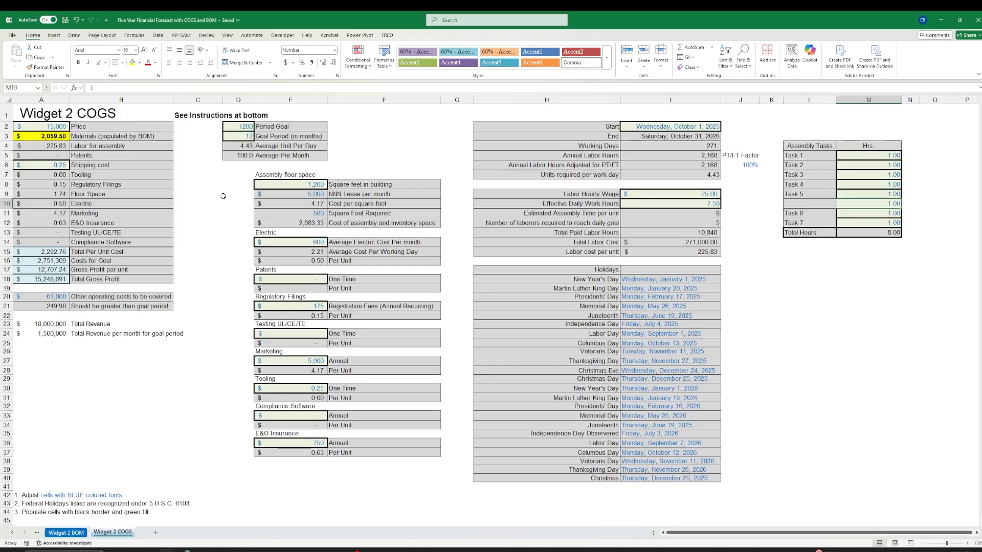
key("ctrl+z")
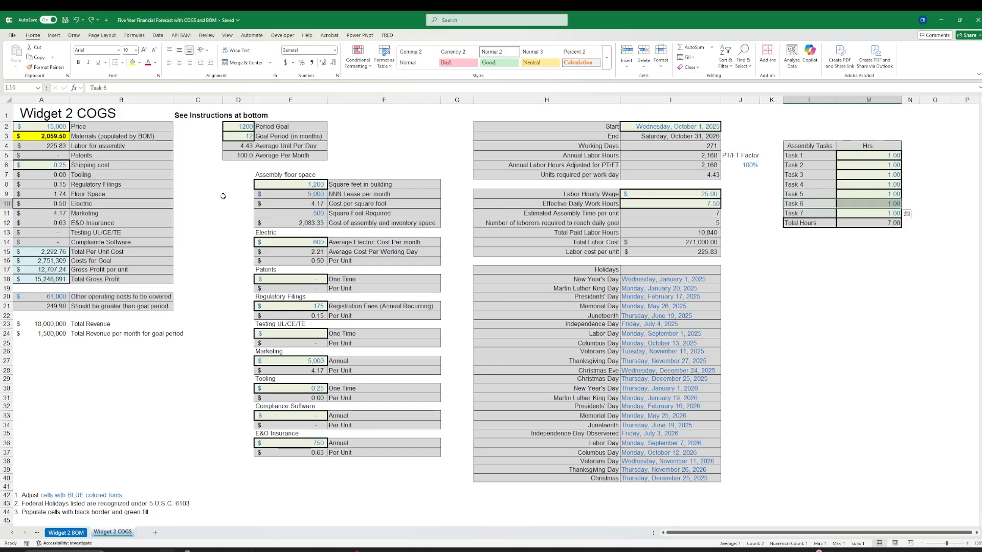
- Check the Total Hours sum of the Assembly Tasks list and how Estimated Assembly Time per unit refers to it
key("Down")
key("Down")
key("Right")
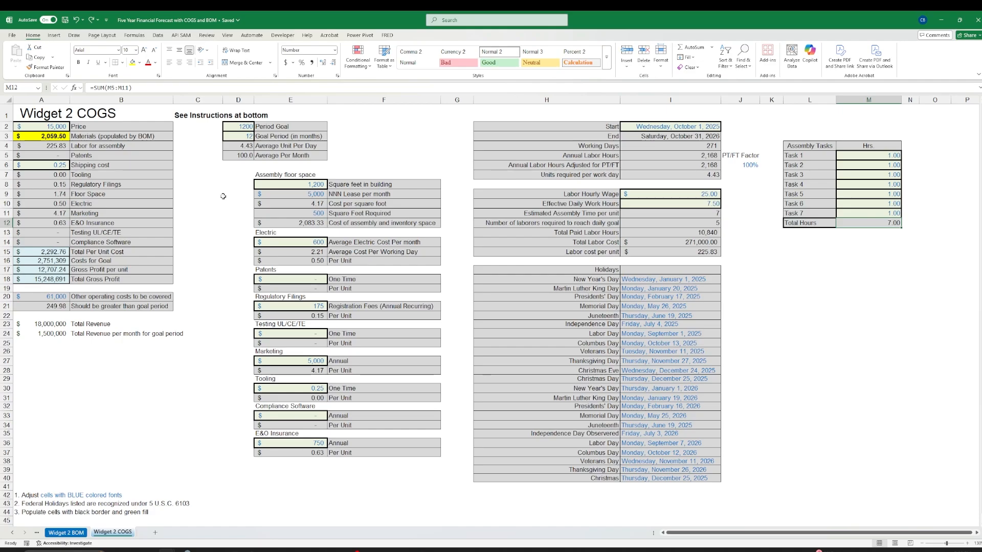
key("Left")
key("Left")
key("Left")
key("Left")
key("Up")
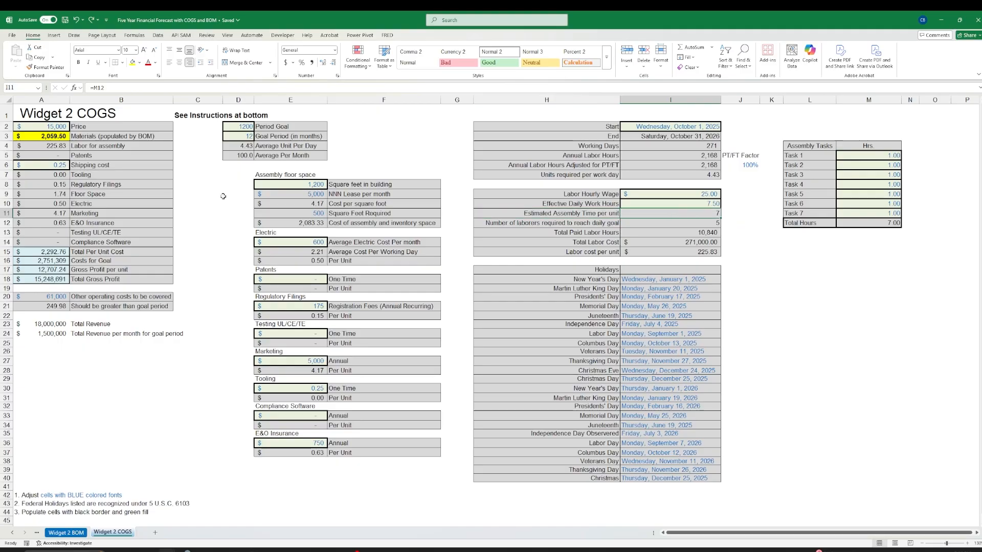
- Check the Start date and the formula for the End date of the goal period
key("Up")
key("Up")
key("Up")
key("Up")
key("Up")
key("Up")
key("Up")
key("Up")
key("Up")
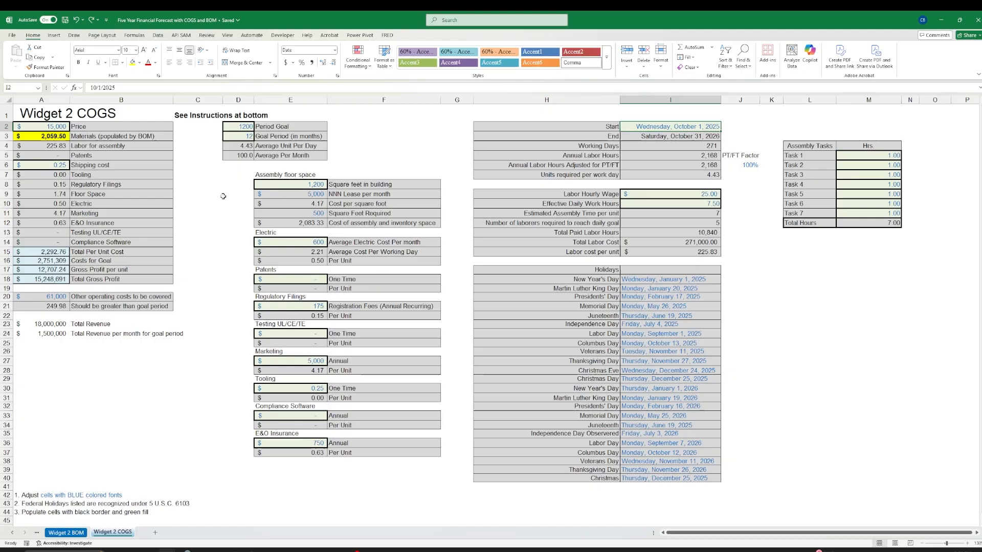
key("Down")
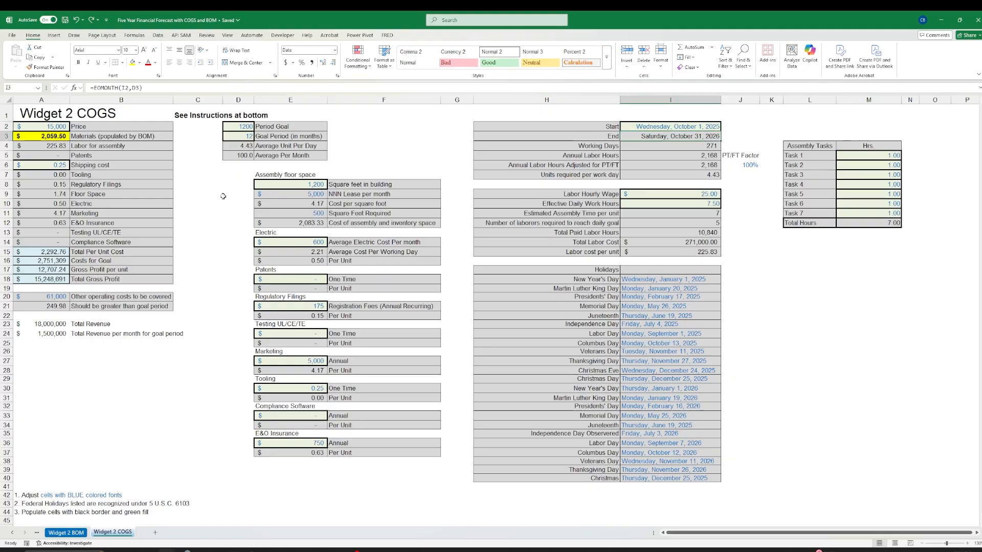
- Examine the start date, end date and holidays arguments of the NETWORKDAYS formula in Working Days
key("Down")
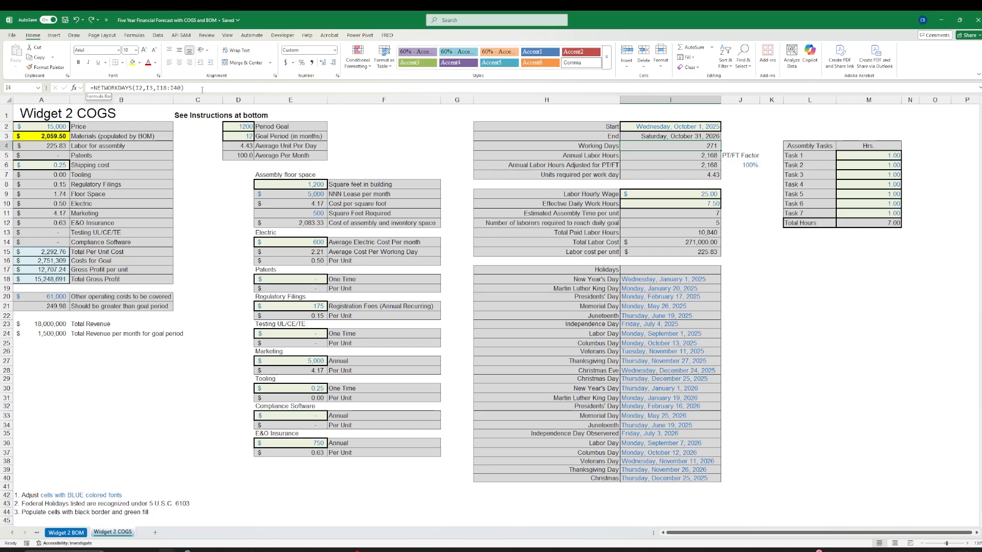
left_click(138, 88)
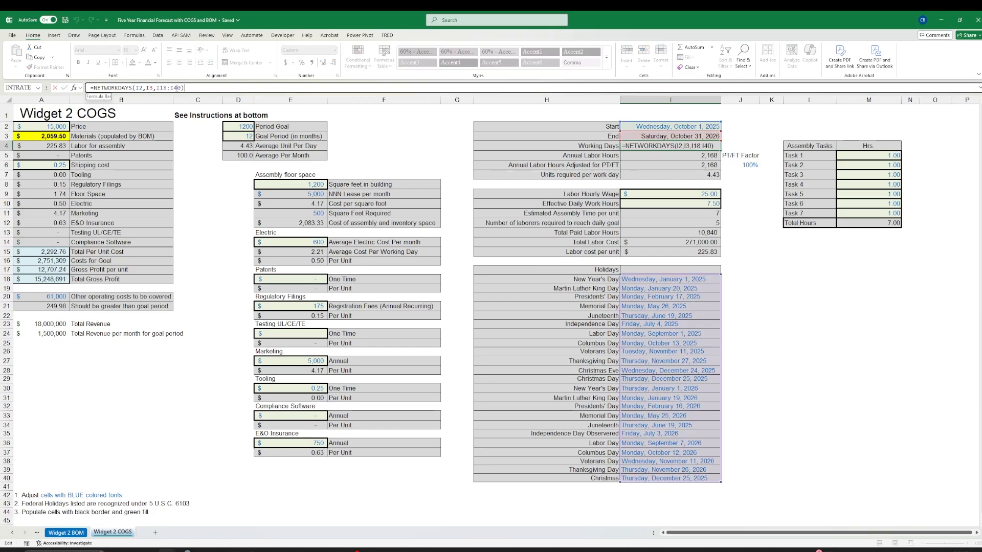
left_click(147, 88)
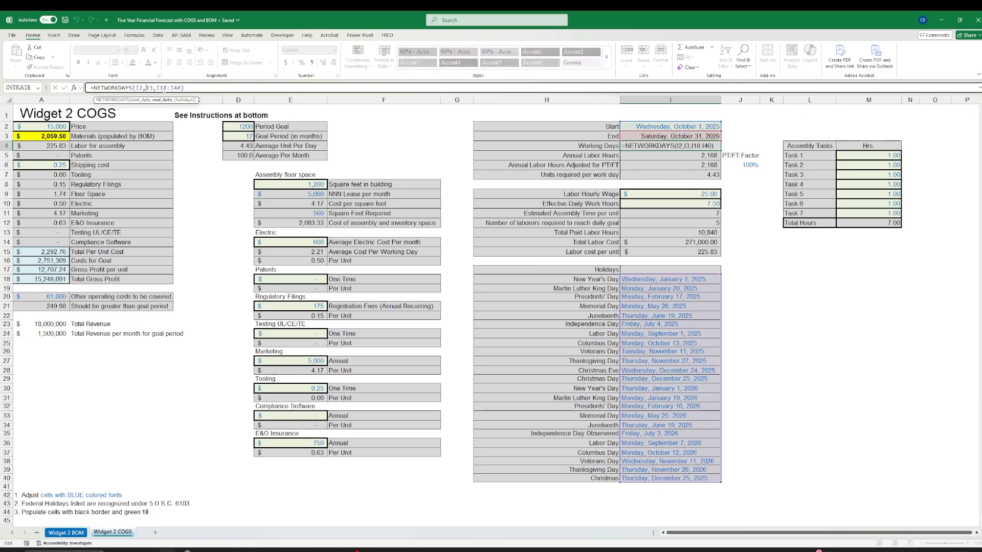
left_click(159, 88)
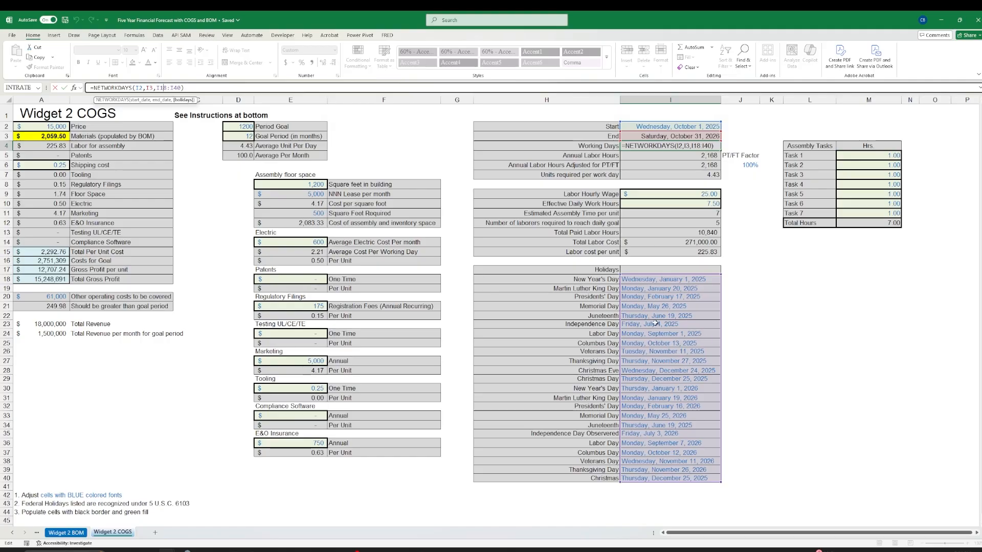
key("ctrl+Return")
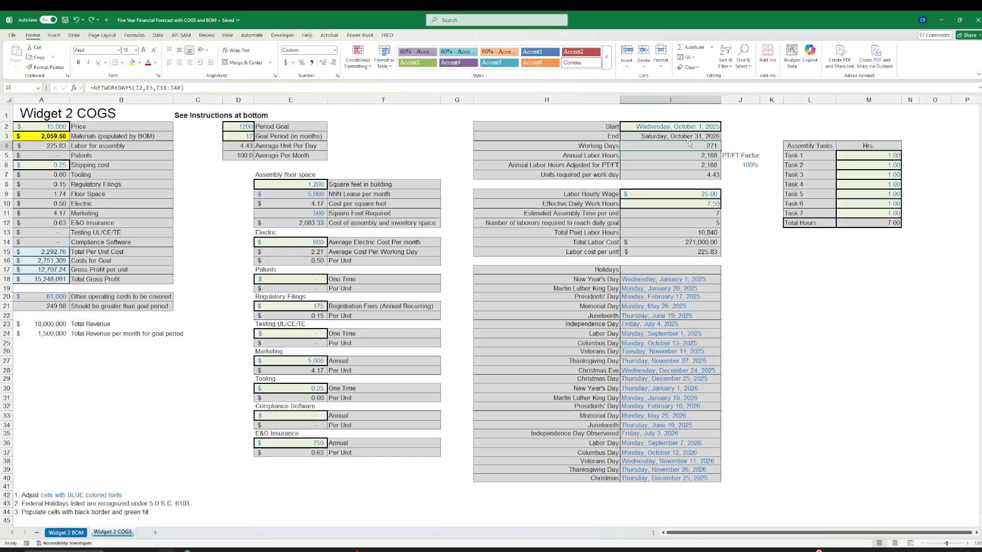
- Inspect the Annual Labor Hours formula and the PT/FT-adjusted hours formula below it
left_click(664, 155)
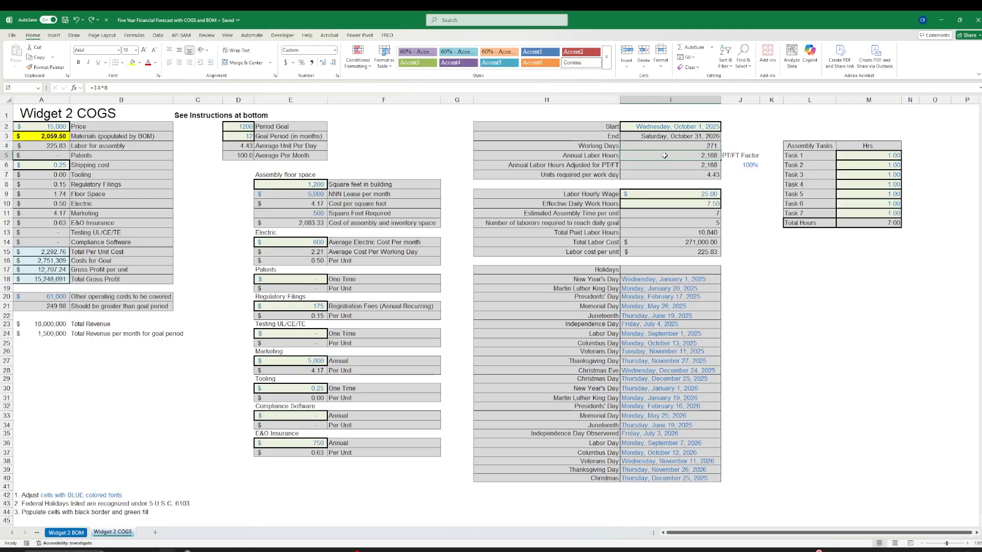
left_click(127, 88)
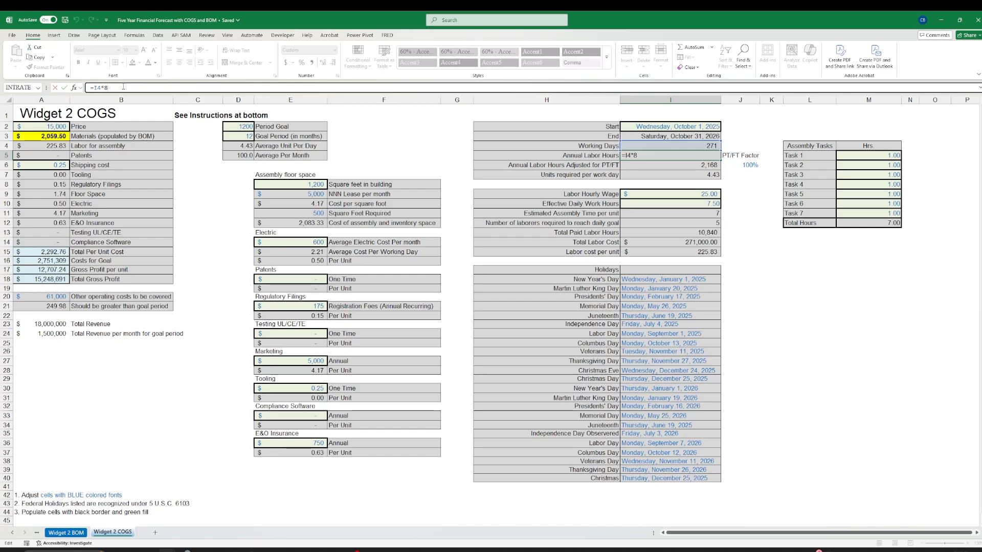
key("Return")
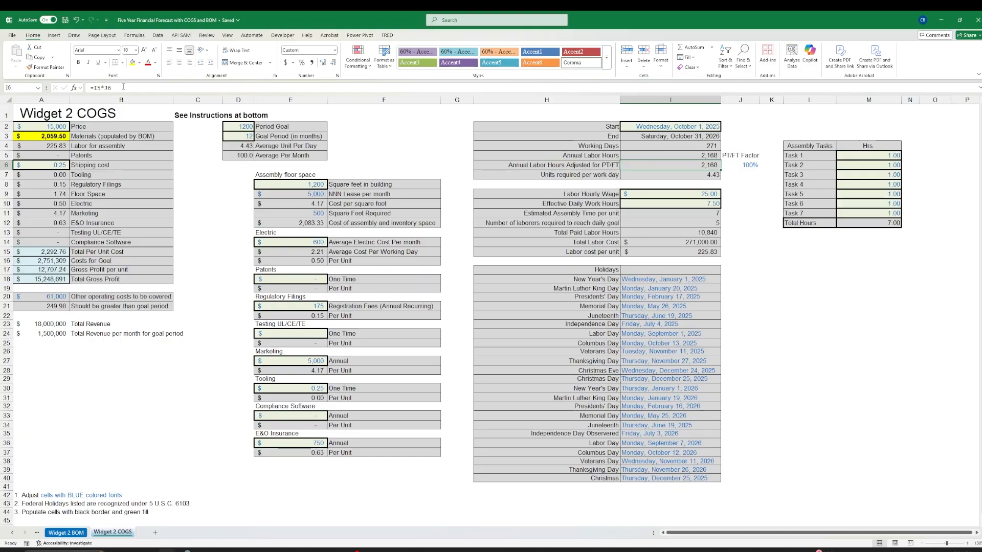
- Try a PT/FT Factor of 50% and check its effect on the labor figures down to Total Labor Cost
key("Right")
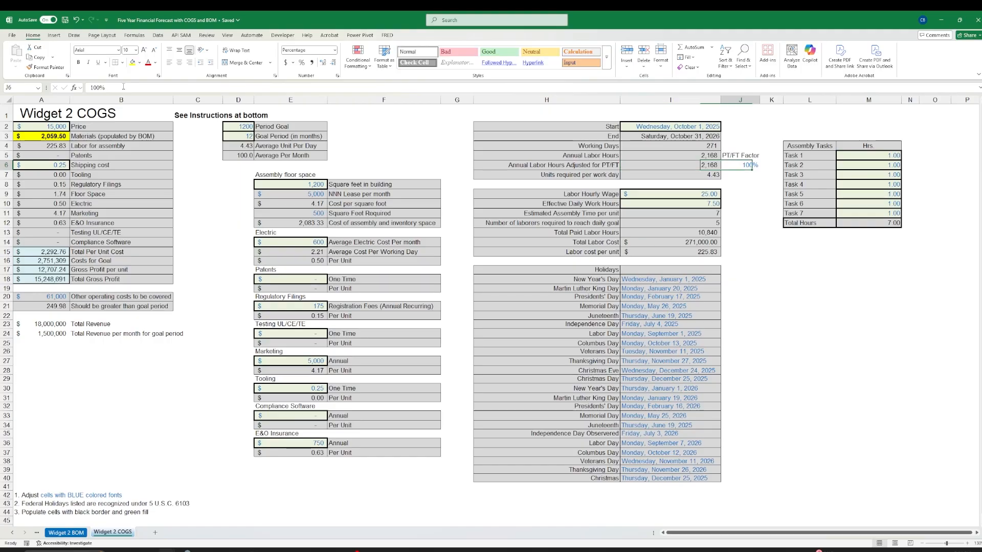
type("50%")
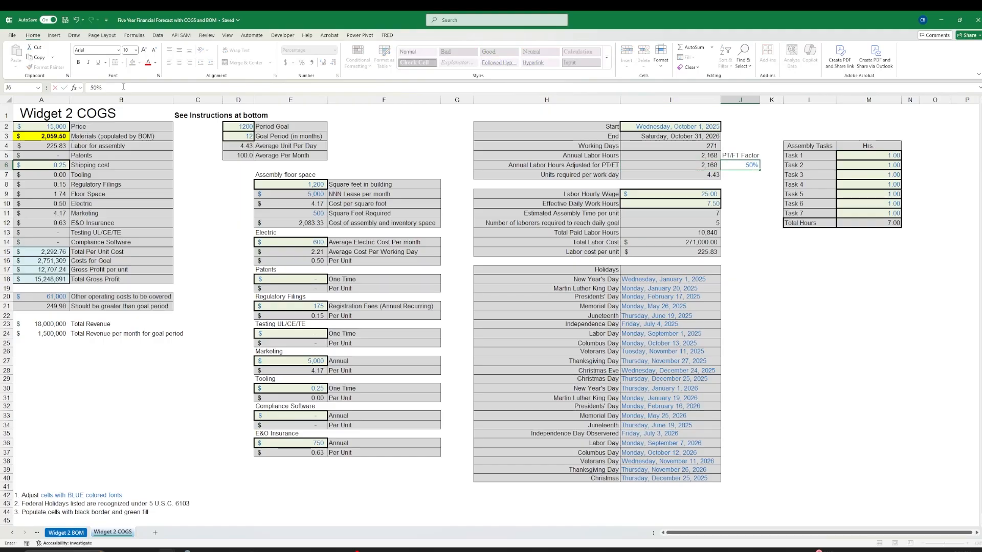
key("Return")
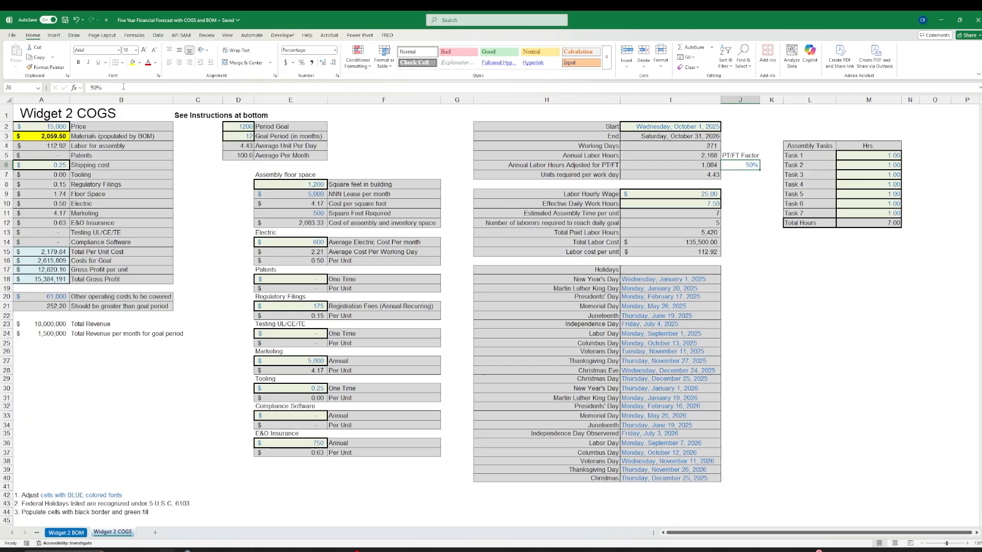
key("Left")
key("Down")
key("Down")
key("Down")
key("Down")
key("Down")
key("Down")
key("Down")
key("Down")
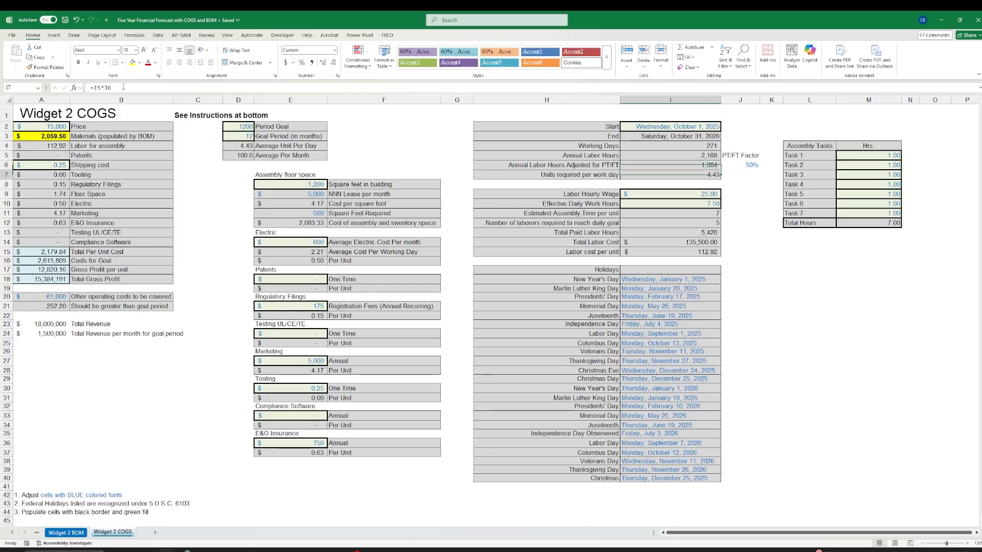
- Set the PT/FT Factor back to 100%
key("Up")
key("Up")
key("Up")
key("Up")
key("Up")
key("Up")
key("Up")
key("Up")
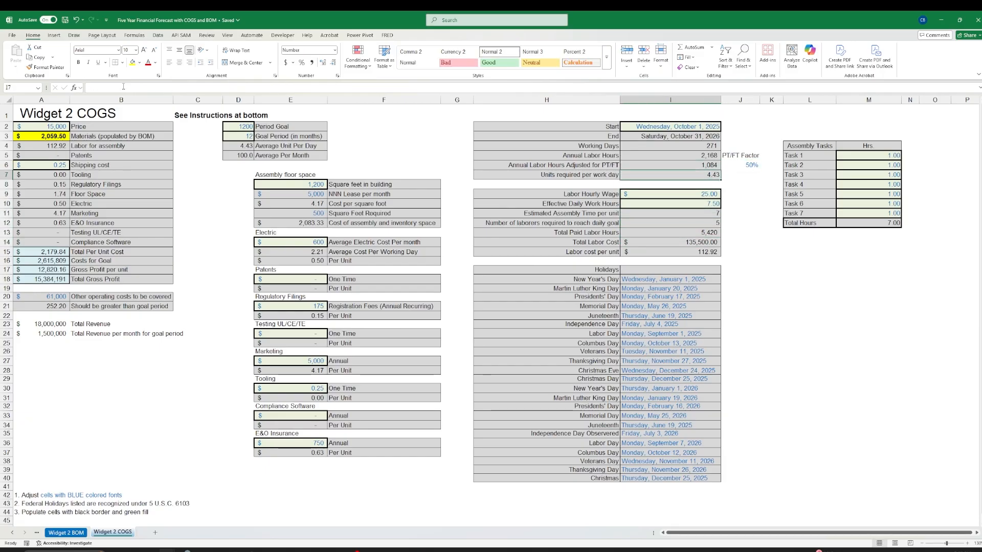
key("Right")
type("100")
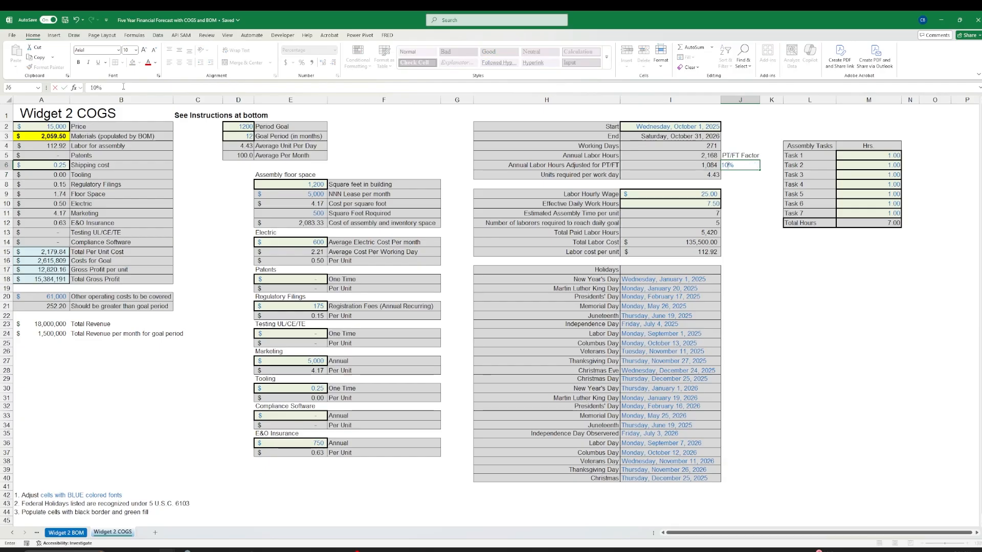
key("ctrl+Return")
- Examine which cells the Units required per work day formula refers to
key("Left")
key("Down")
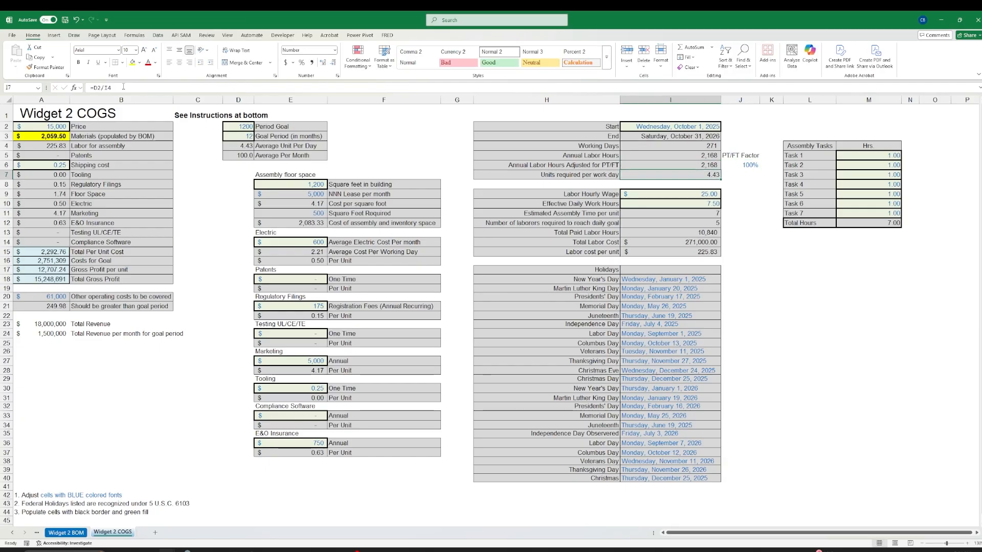
key("F2")
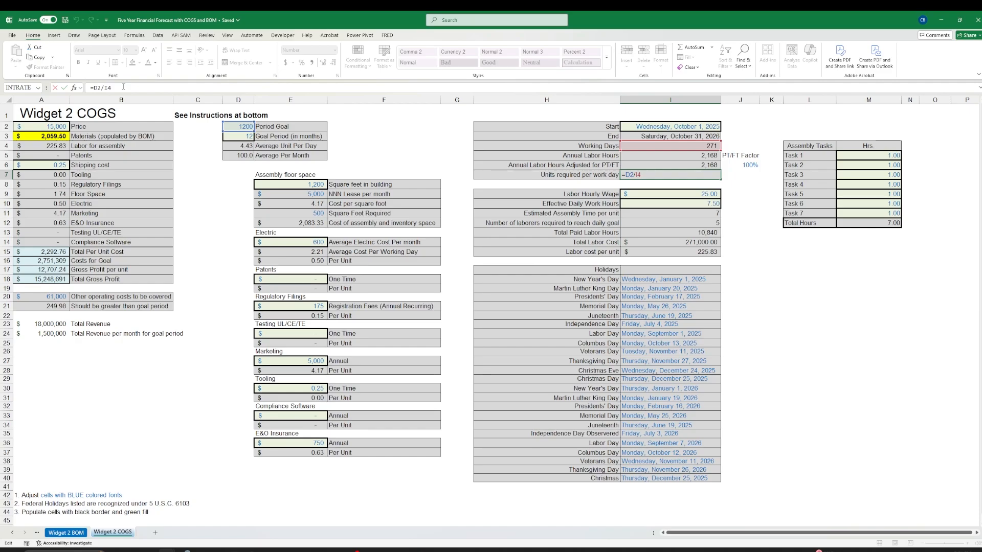
key("ctrl+Return")
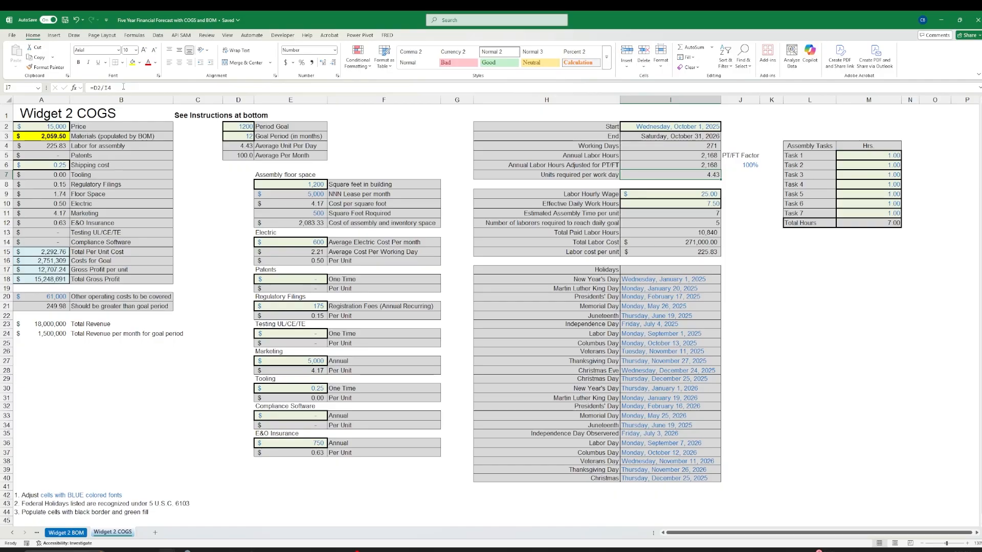
- Check the Labor Hourly Wage and Effective Daily Work Hours inputs
key("Down")
key("Down")
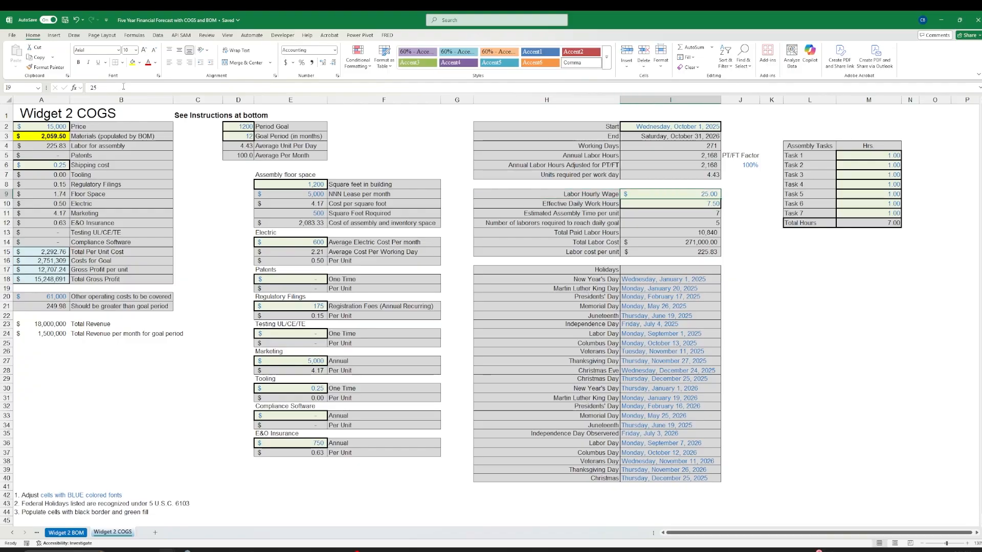
key("Down")
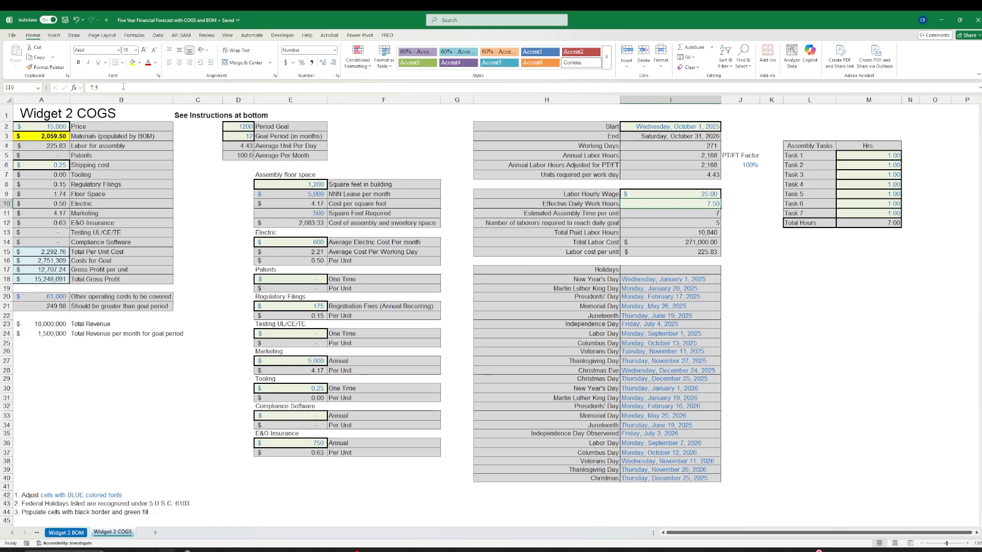
- Trace Estimated Assembly Time per unit to the Total Hours of the Assembly Tasks list
key("Down")
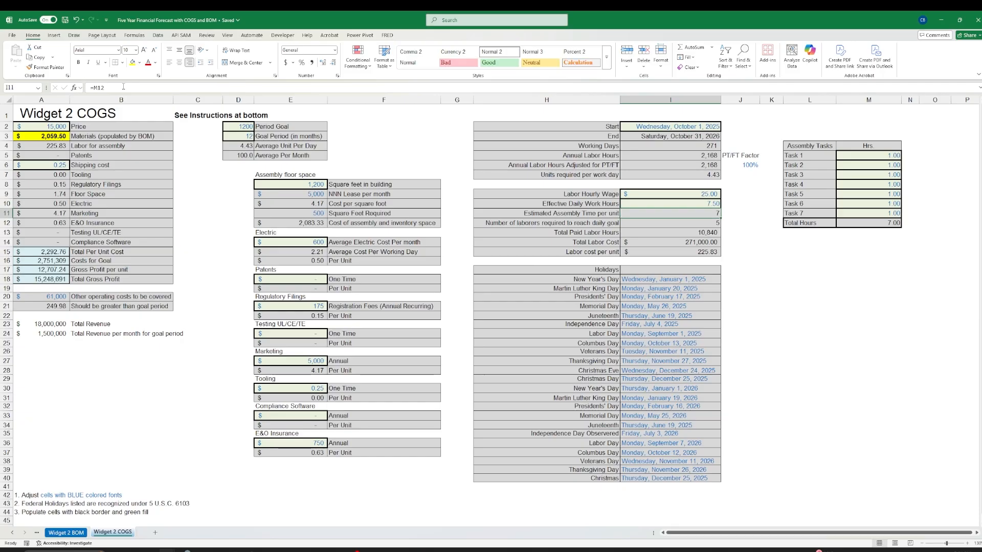
key("Right")
key("Right")
key("Right")
key("Right")
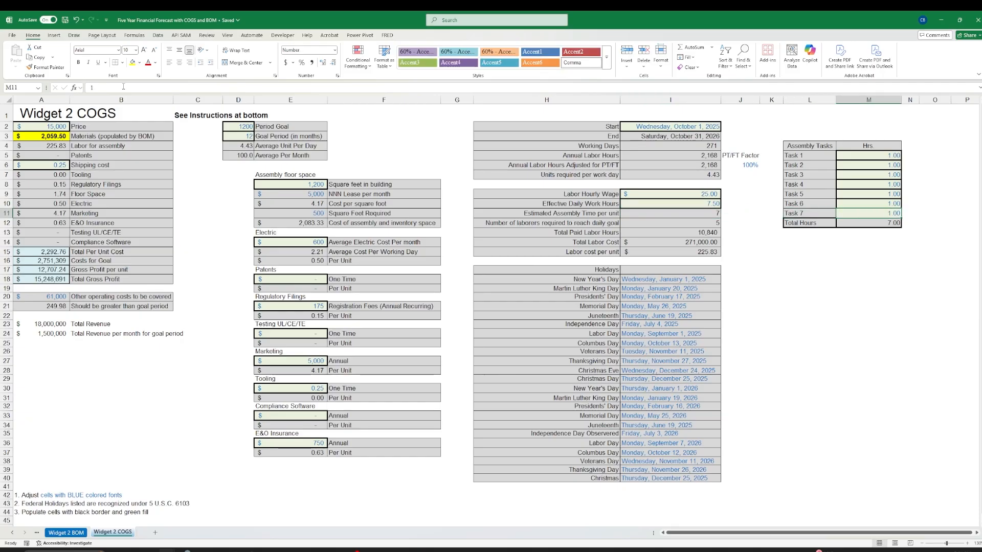
key("Down")
- Examine the ROUNDUP formula for the number of laborers required to reach the daily goal and its referenced cells
key("Left")
key("Left")
key("Left")
key("Left")
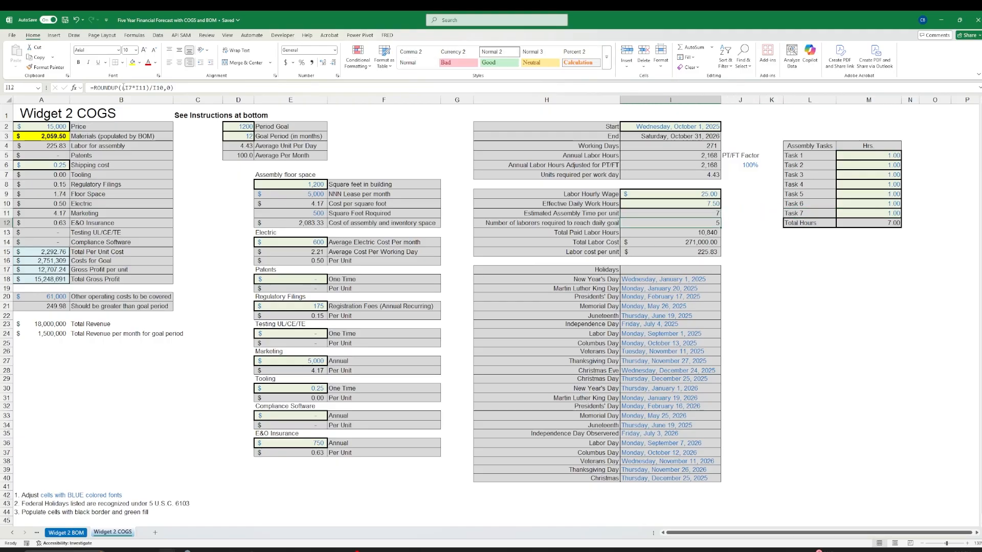
key("F2")
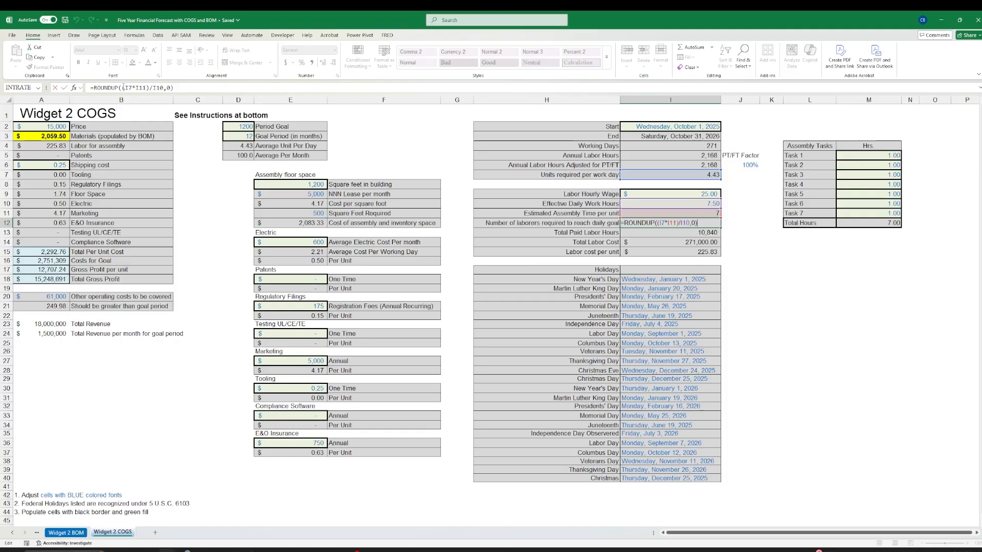
key("ctrl+Return")
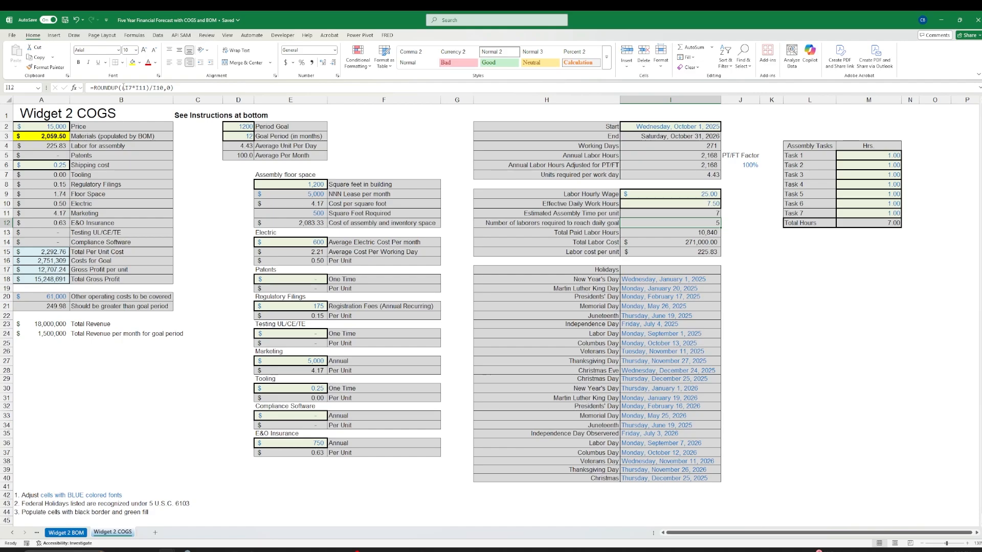
- Set the hours of Task 1 through Task 5 in the Assembly Tasks list to 0
key("Right")
key("Right")
key("Right")
key("Right")
key("Up")
key("Up")
key("Up")
key("Up")
key("Up")
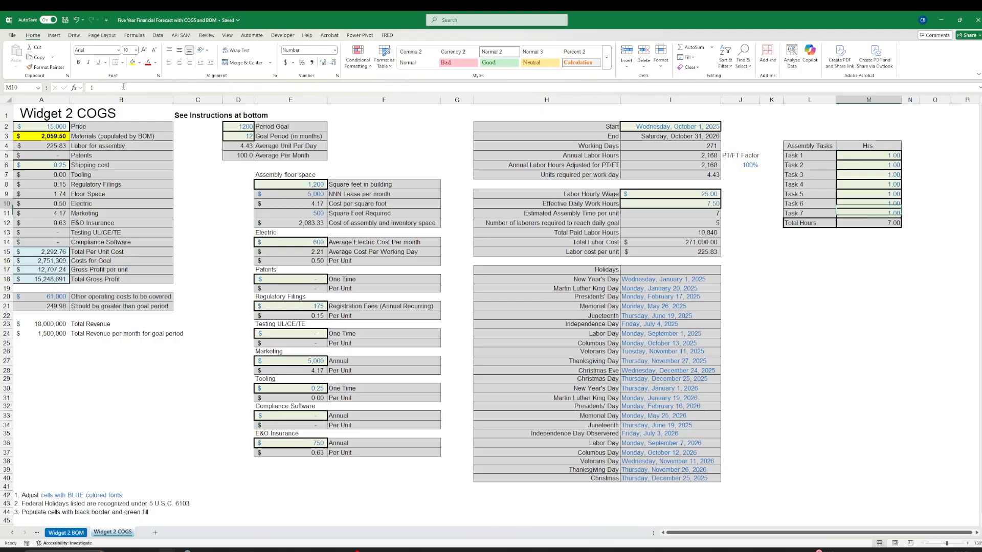
key("Up")
key("Up")
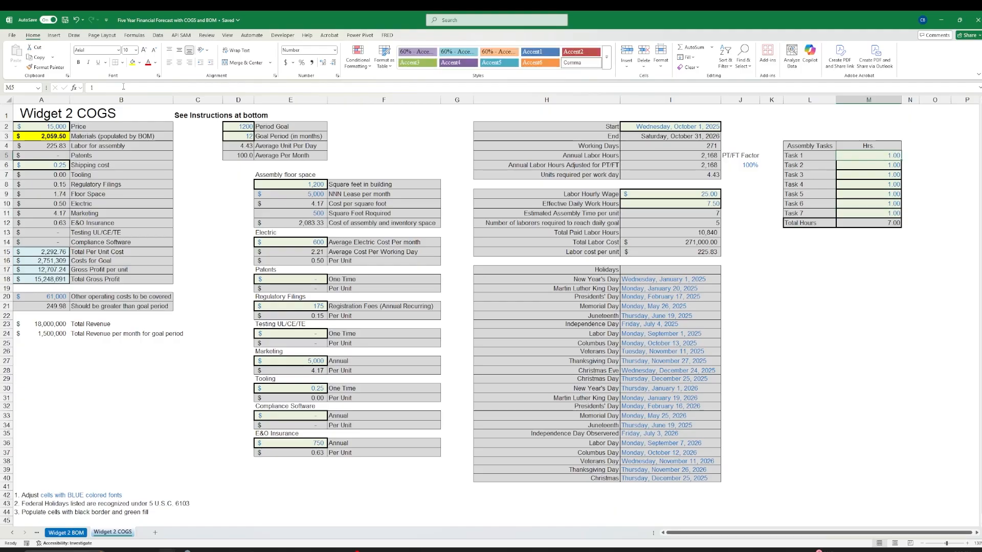
type("0")
key("Return")
type("0")
key("Return")
type("0")
key("Return")
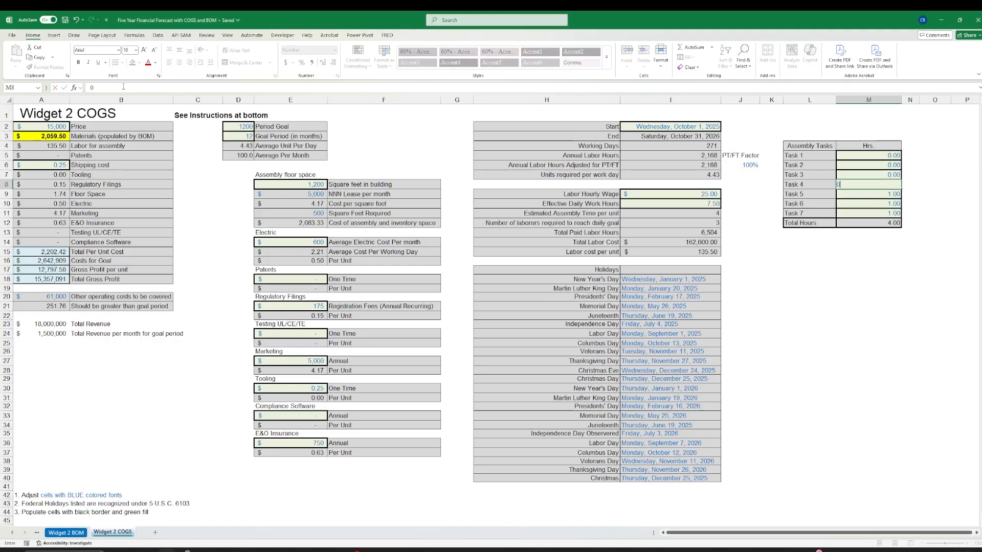
type("0")
key("Return")
type("0")
key("Return")
- Check the effect of the reduced task hours on the number of laborers required and on Total Hours
key("Left")
key("Left")
key("Left")
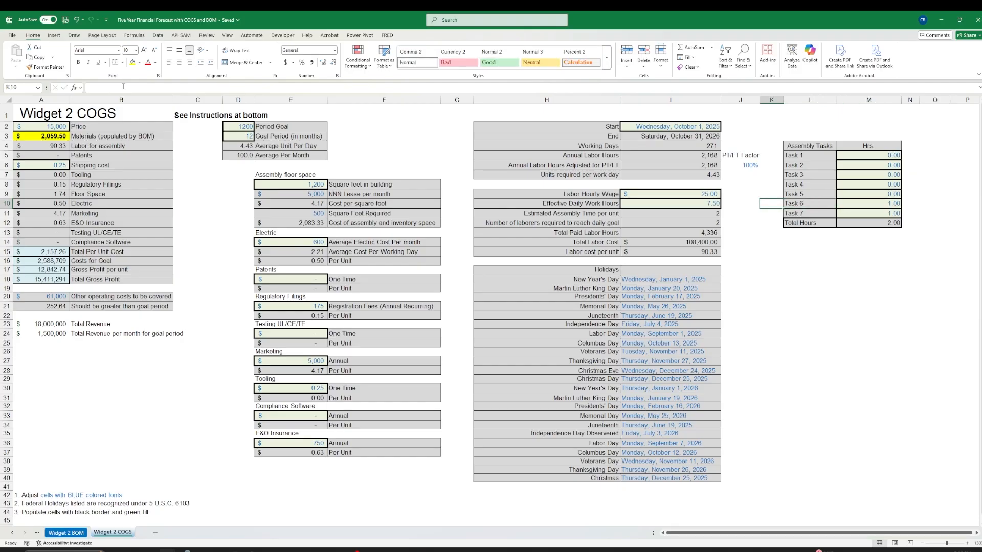
key("Down")
key("Down")
key("Left")
key("Left")
key("Right")
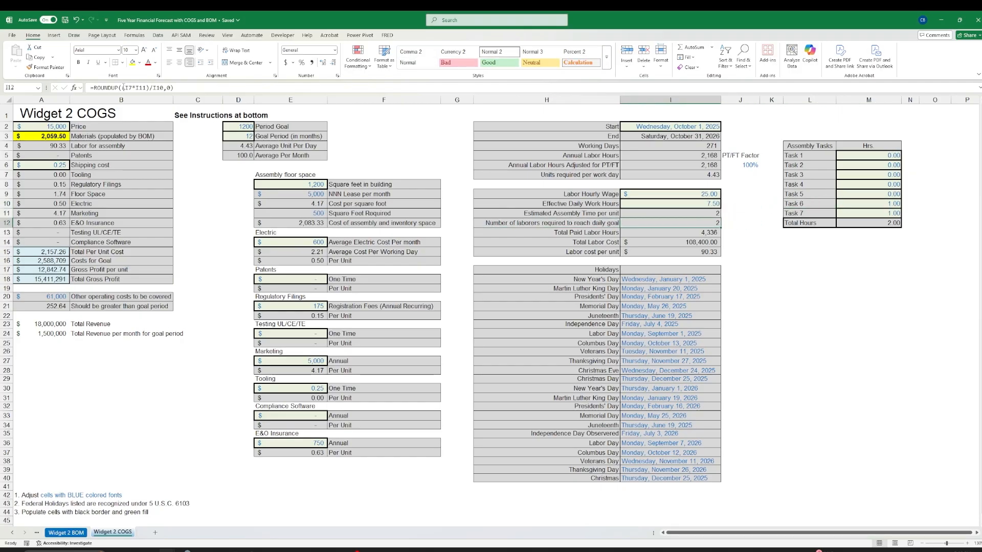
key("Right")
key("Right")
key("Right")
key("Right")
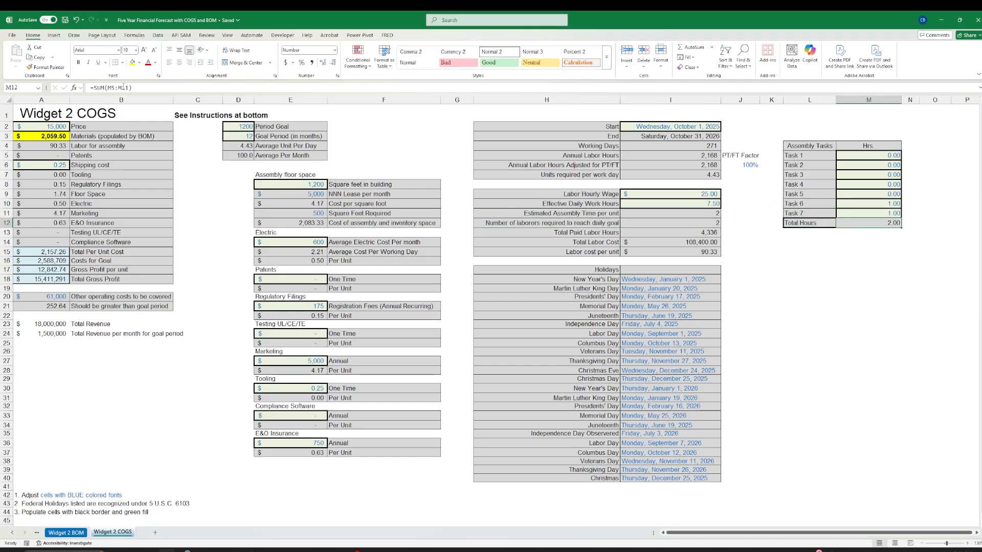
- Undo the changes to the hours of Task 1 through Task 5 in the Assembly Tasks list
key("Up")
key("Up")
key("Up")
key("Up")
key("Up")
key("Up")
key("Up")
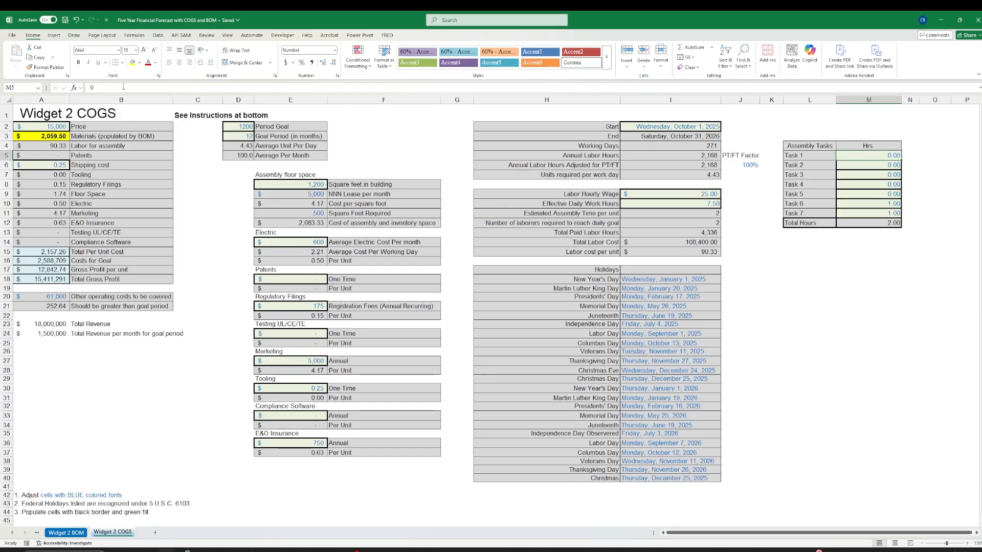
key("ctrl+z")
key("ctrl+z")
key("ctrl+z")
key("ctrl+z")
key("ctrl+z")
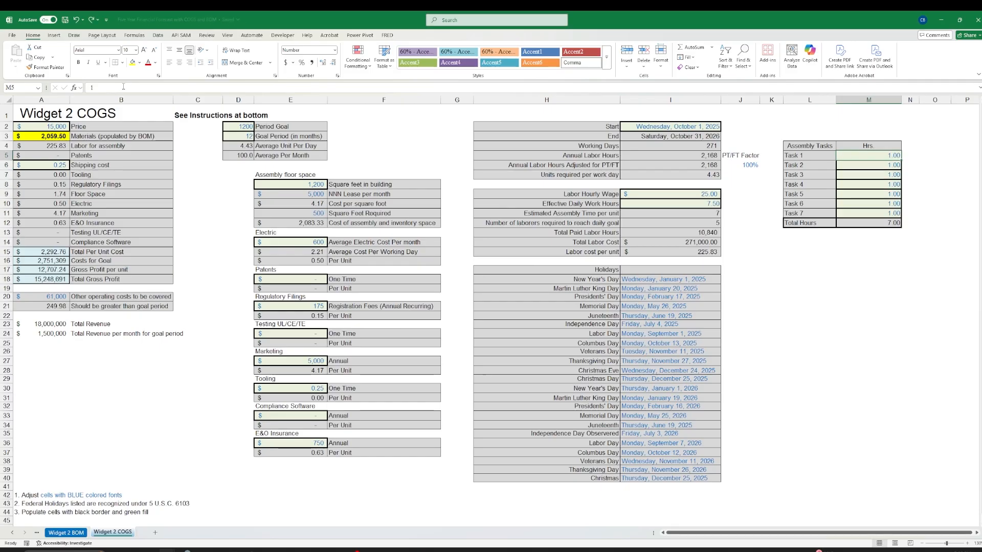
- Examine the Total Paid Labor Hours formula and the cells it references
key("Down")
key("Down")
key("Down")
key("Down")
key("Left")
key("Left")
key("Left")
key("Left")
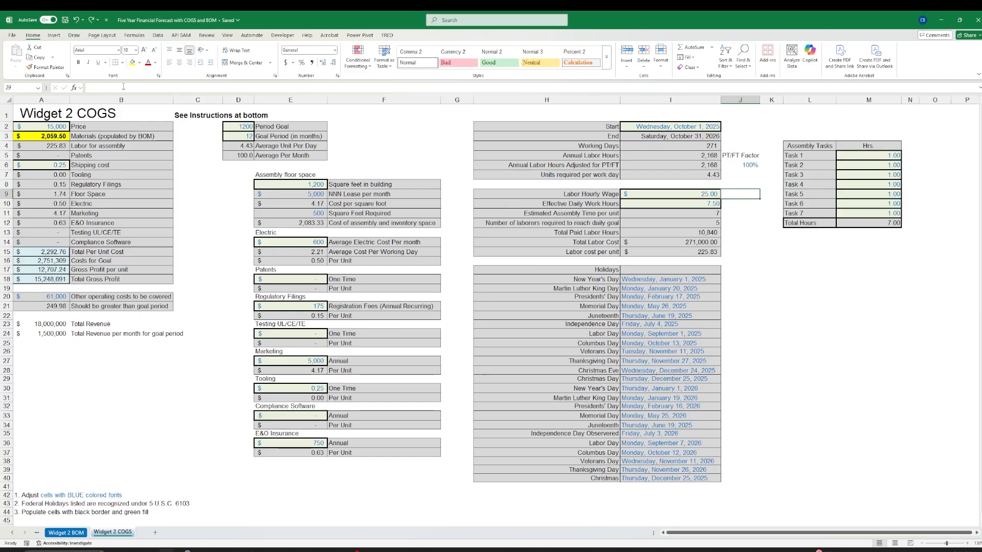
key("Down")
key("Down")
key("Down")
key("Down")
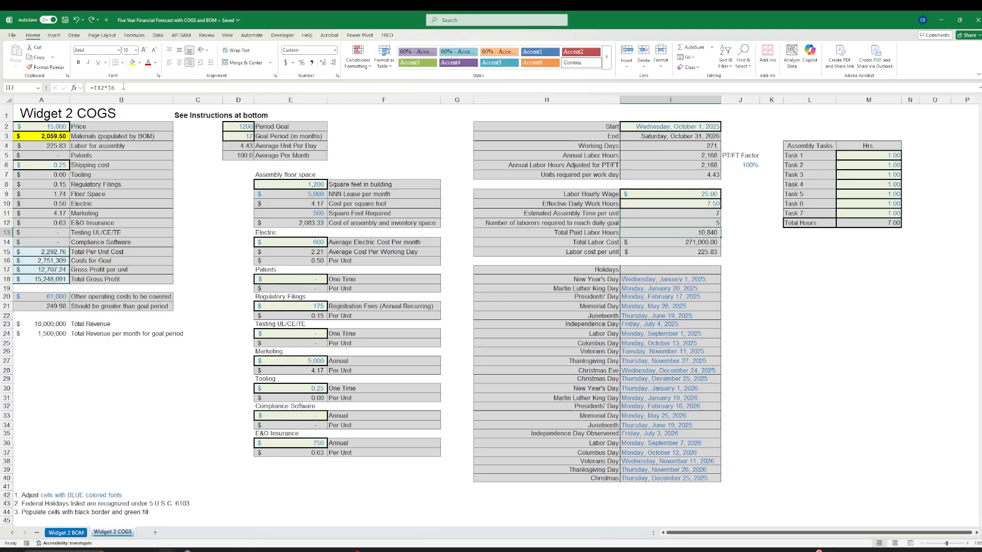
key("F2")
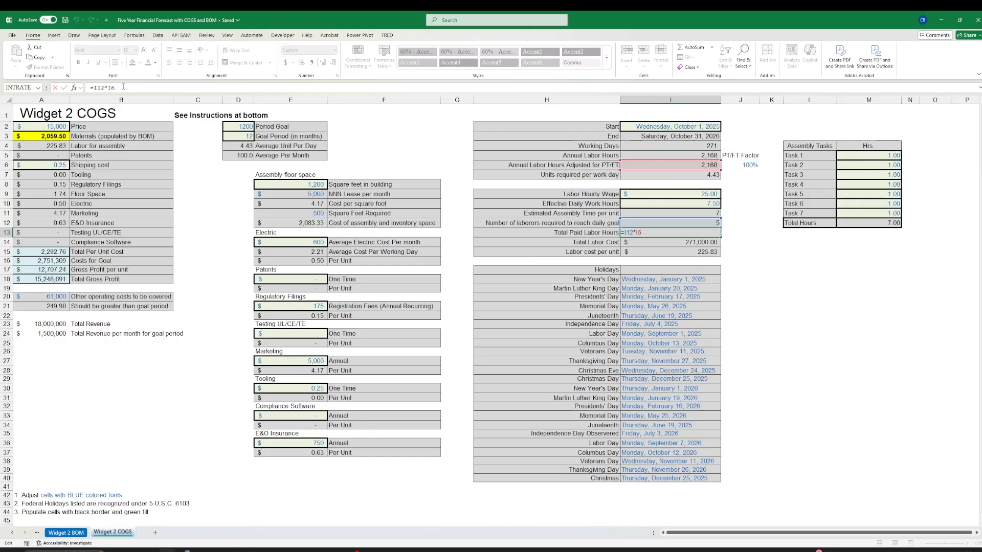
key("Escape")
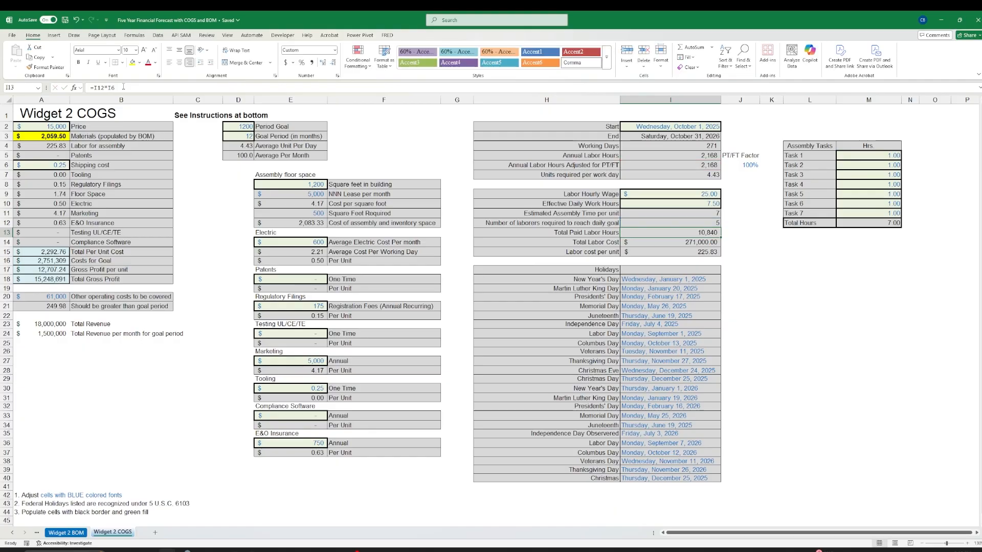
- Examine the formulas for Total Labor Cost and Labor cost per unit and the cells they reference
key("Down")
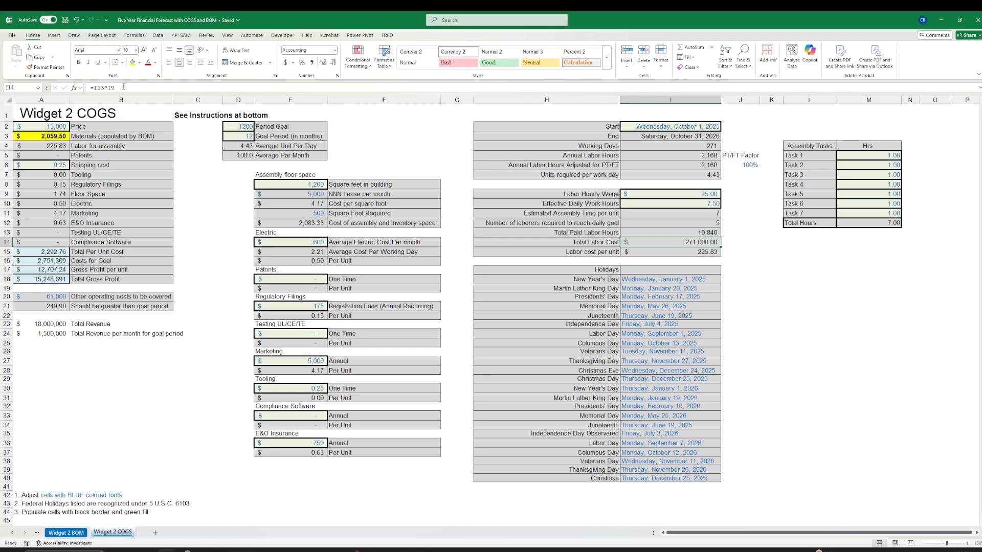
left_click(124, 87)
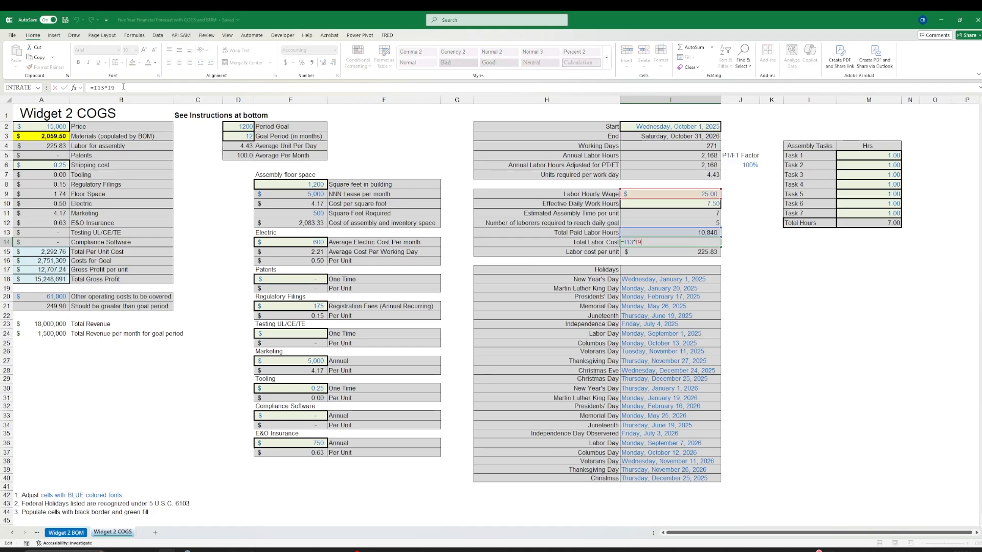
key("Escape")
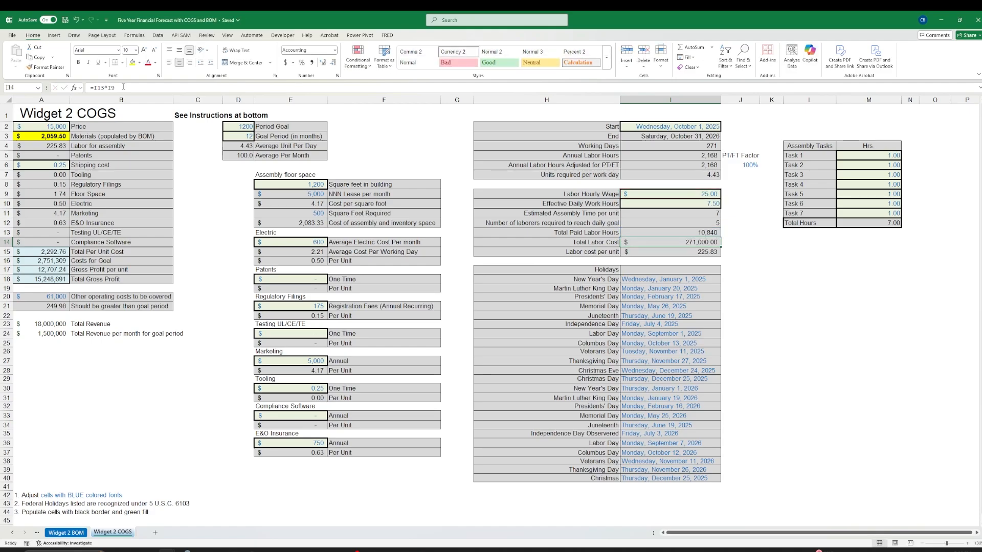
key("Down")
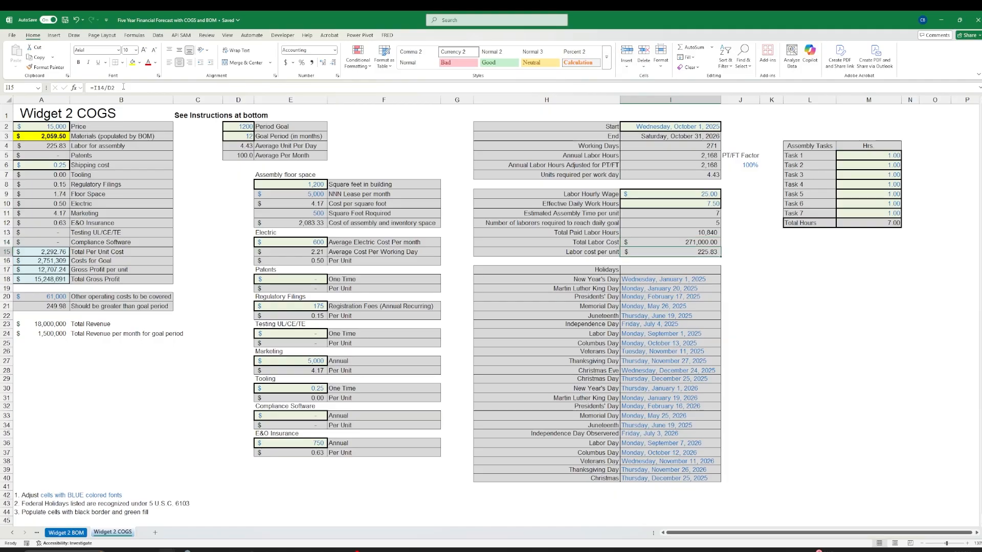
left_click(123, 87)
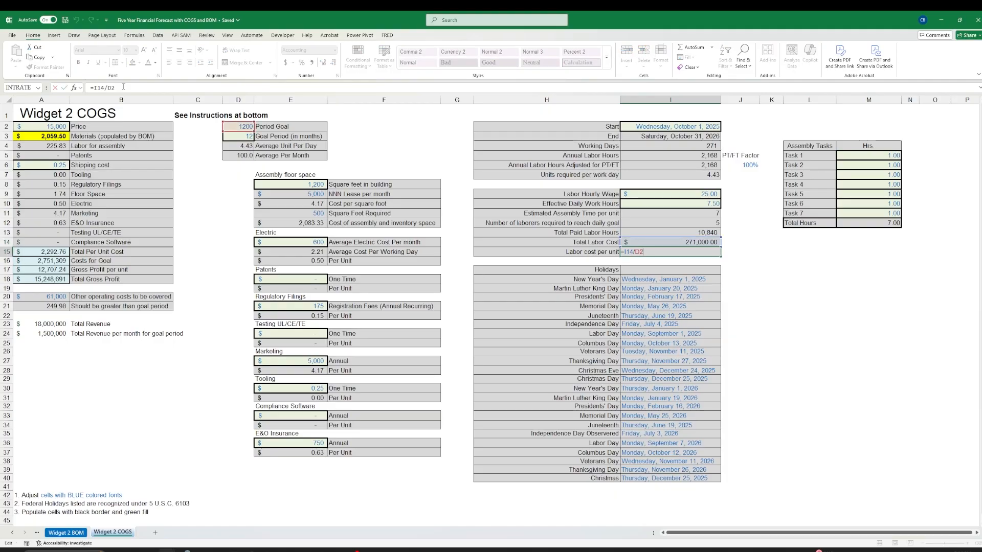
key("Escape")
- Try a Period Goal of 5000 to test its effect on the labor figures, and undo the change
key("Left")
key("Left")
key("Left")
key("Left")
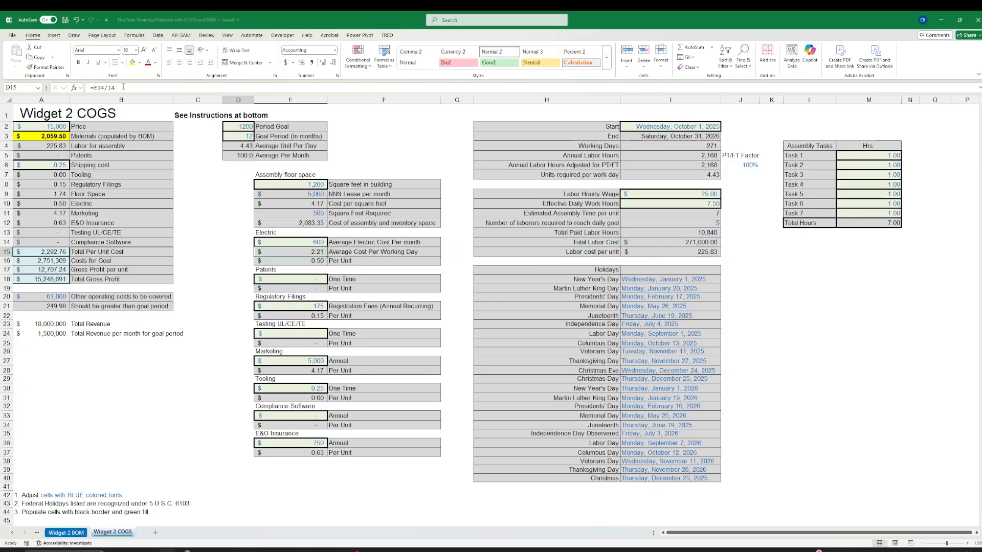
key("Up")
key("Up")
key("Up")
key("Up")
key("Up")
key("Up")
key("Up")
key("Up")
key("Up")
key("Up")
key("Up")
key("Up")
key("Up")
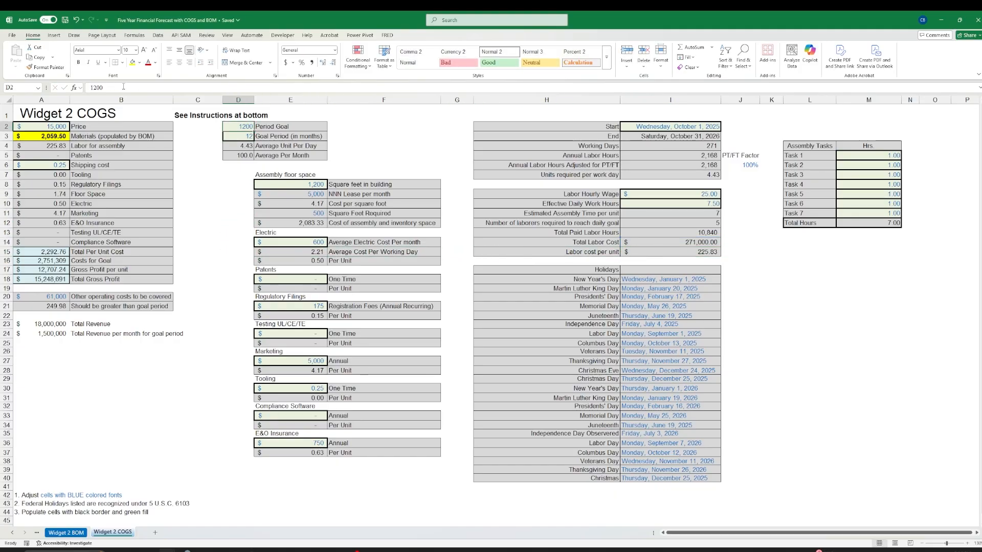
type("5000")
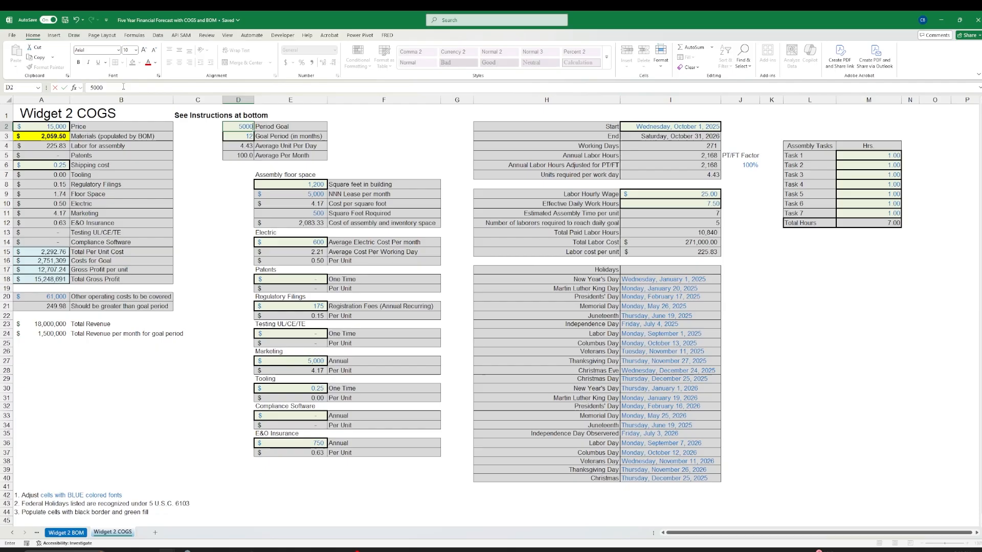
key("ctrl+Return")
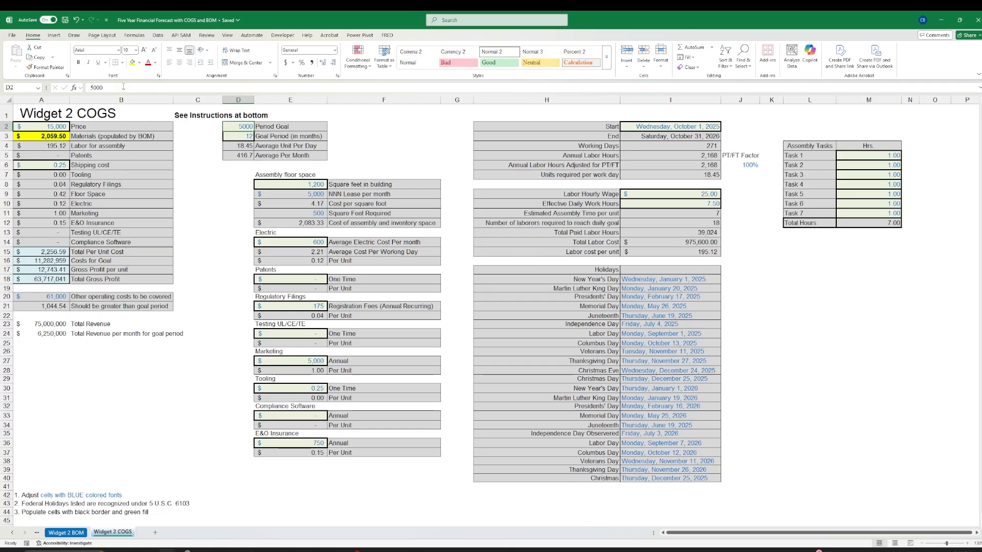
key("ctrl+z")
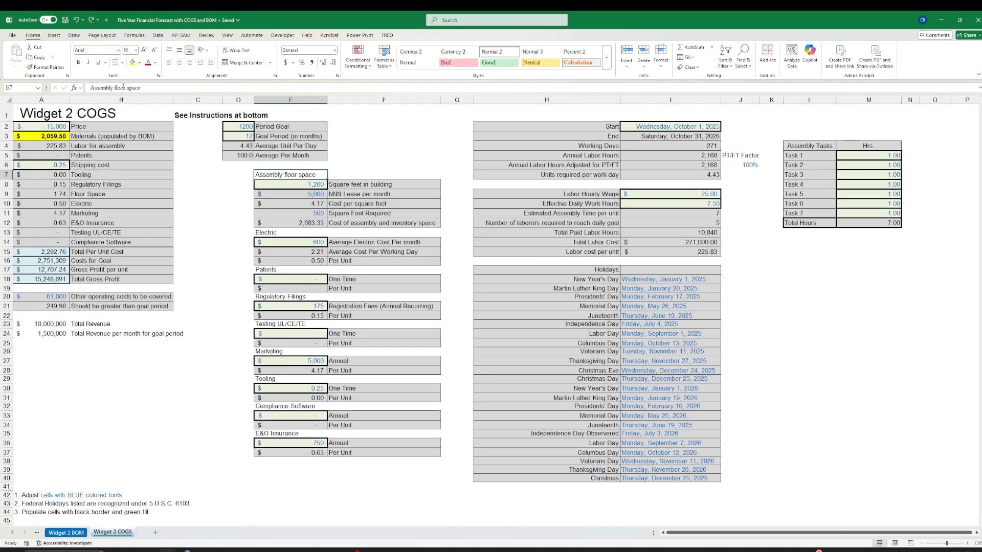
- Set Square feet in building to 5000 and check the Cost per square foot formula
key("Down")
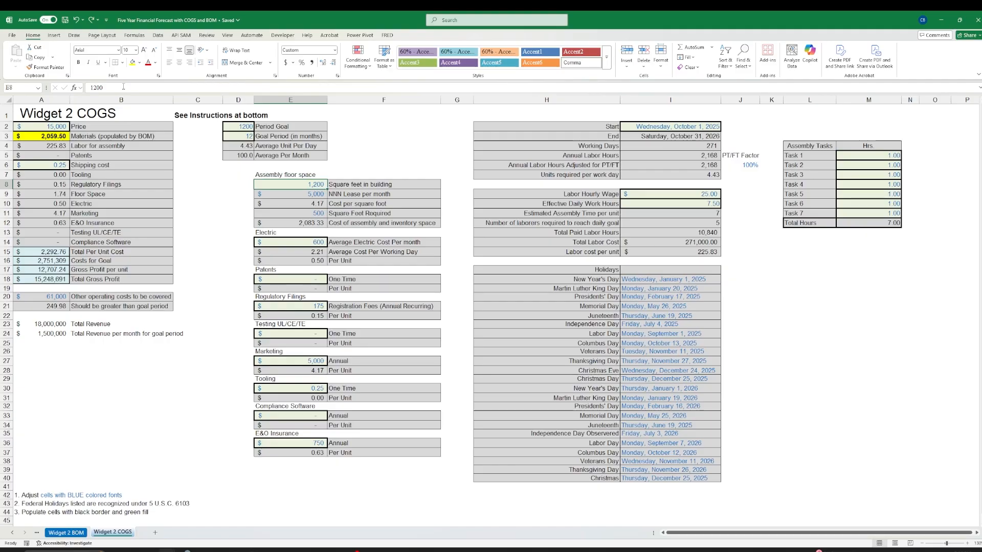
type("5000")
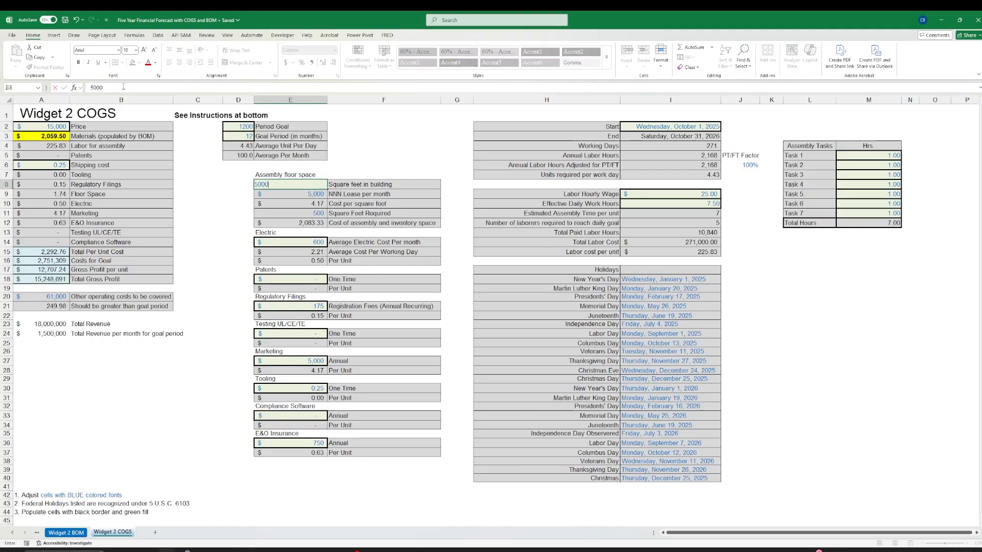
key("Return")
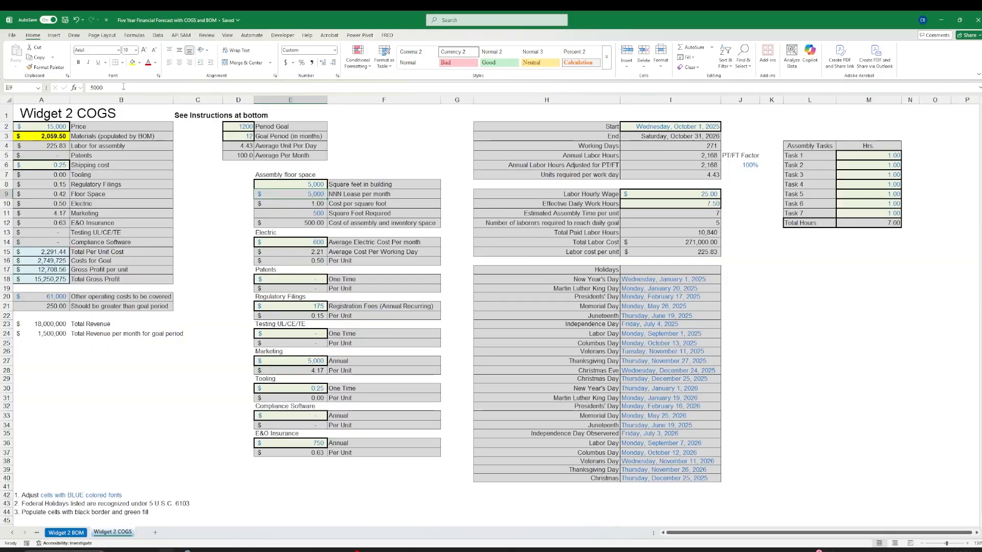
key("Down")
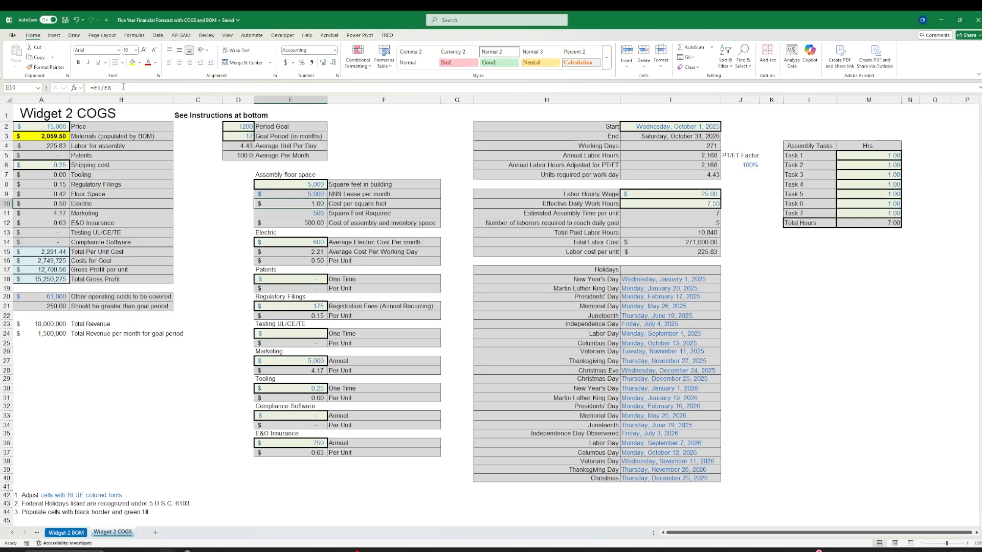
- Set Square Feet Required to 1200 and check the Cost of assembly and inventory space formula
key("Down")
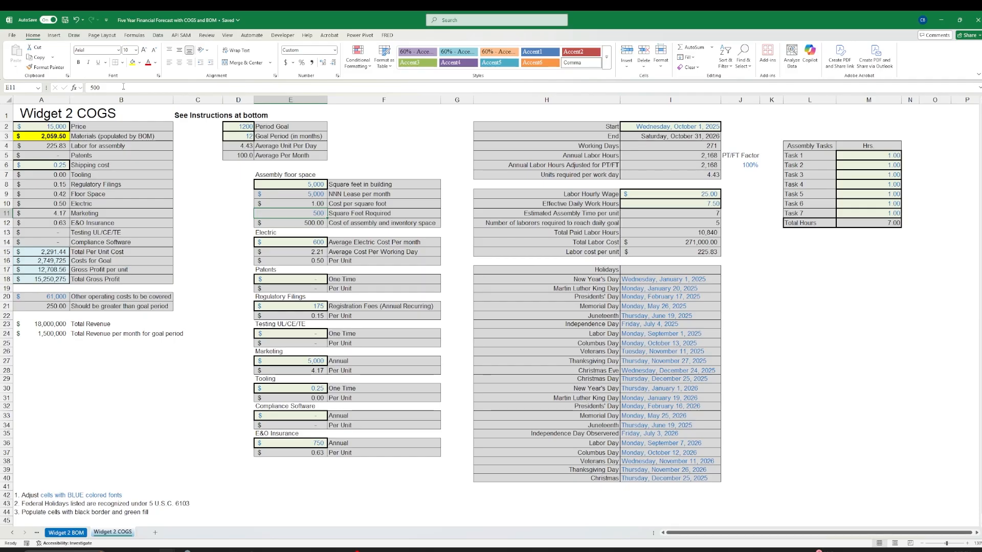
type("1200")
key("ctrl+Return")
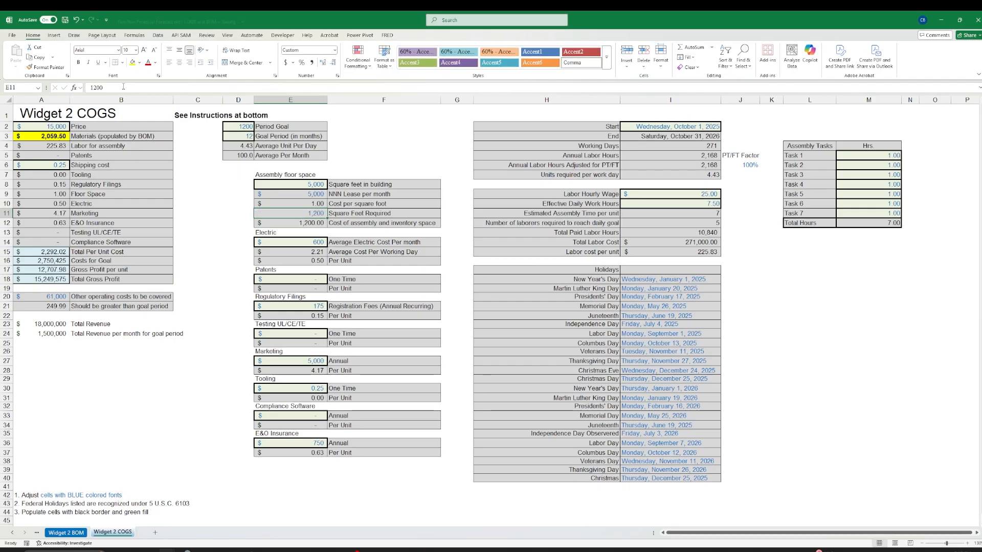
key("Down")
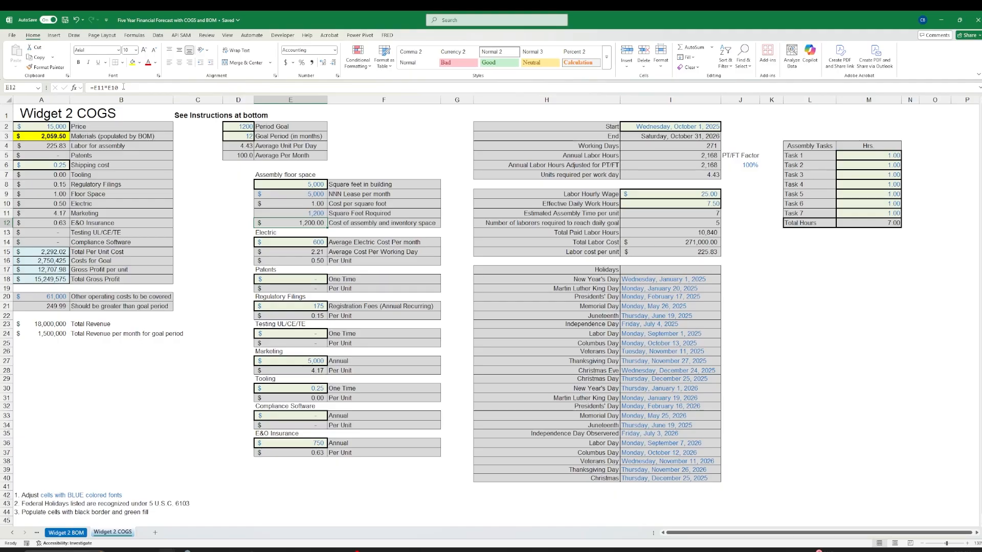
- Examine the Electric section's formulas for Average Cost Per Working Day and Per Unit and the cells they reference
key("Down")
key("Down")
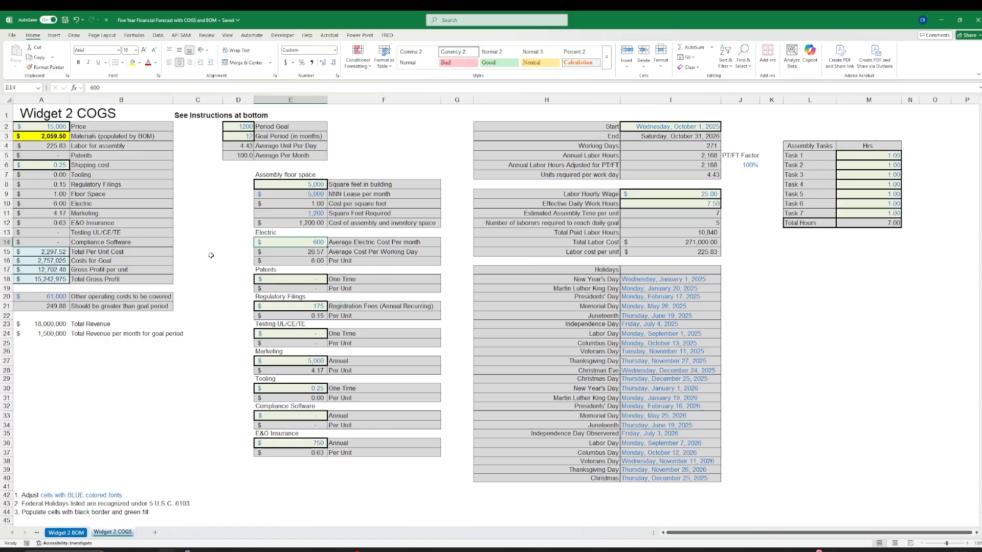
left_click(262, 253)
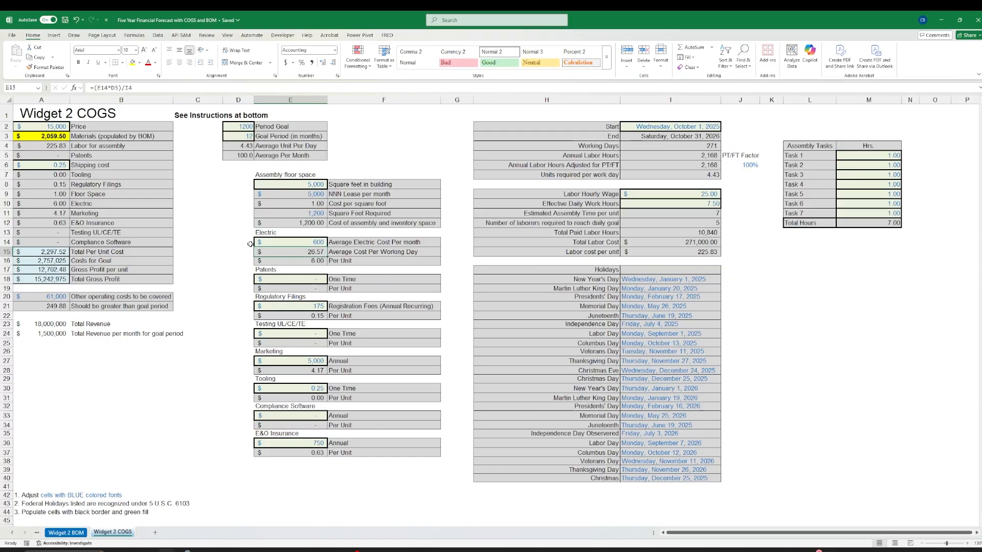
left_click(223, 253)
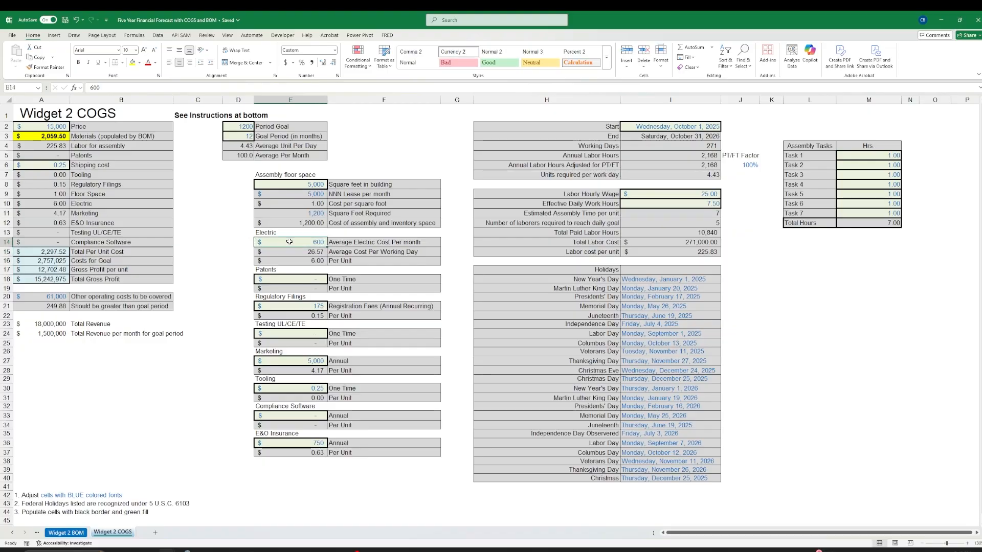
left_click(221, 245)
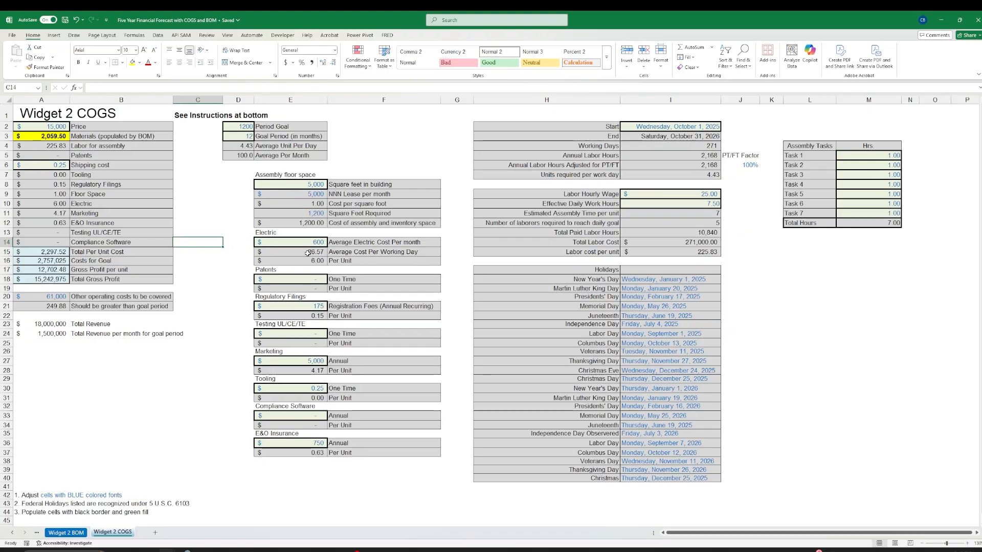
left_click(354, 254)
left_click(313, 253)
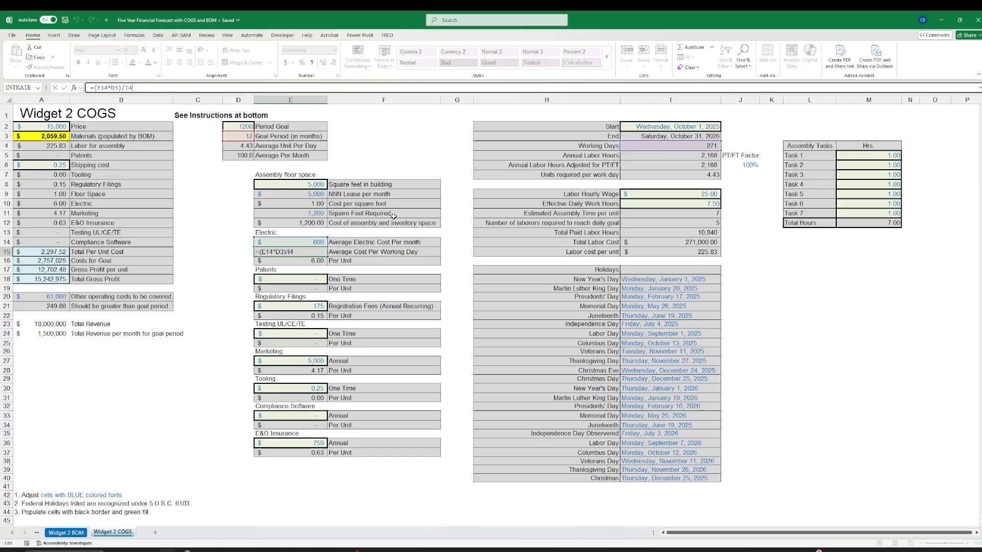
key("Return")
type("=E15/D4")
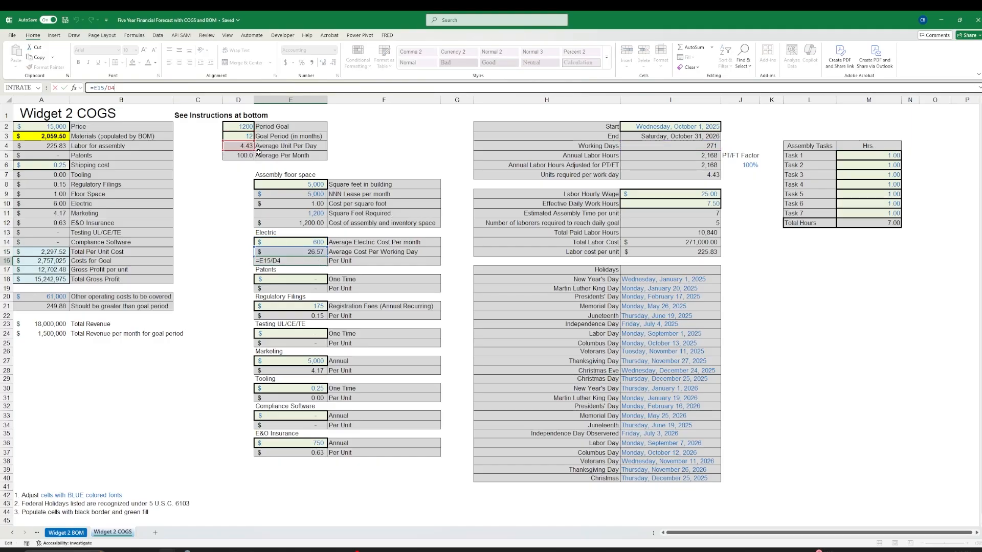
key("ctrl+Return")
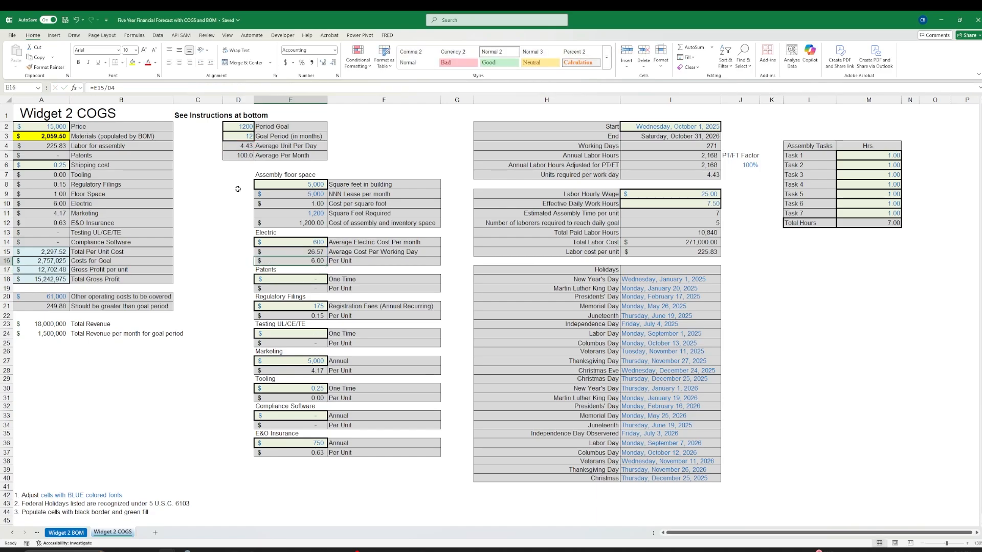
- Set the One Time cost under Patents to 20,000 and inspect the Patents Per Unit formula
key("Down")
key("Down")
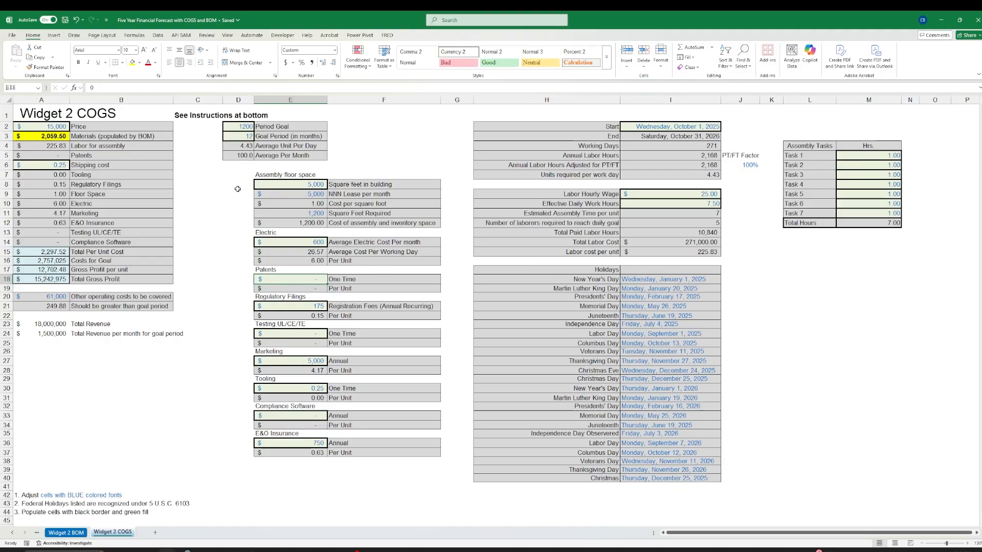
type("2")
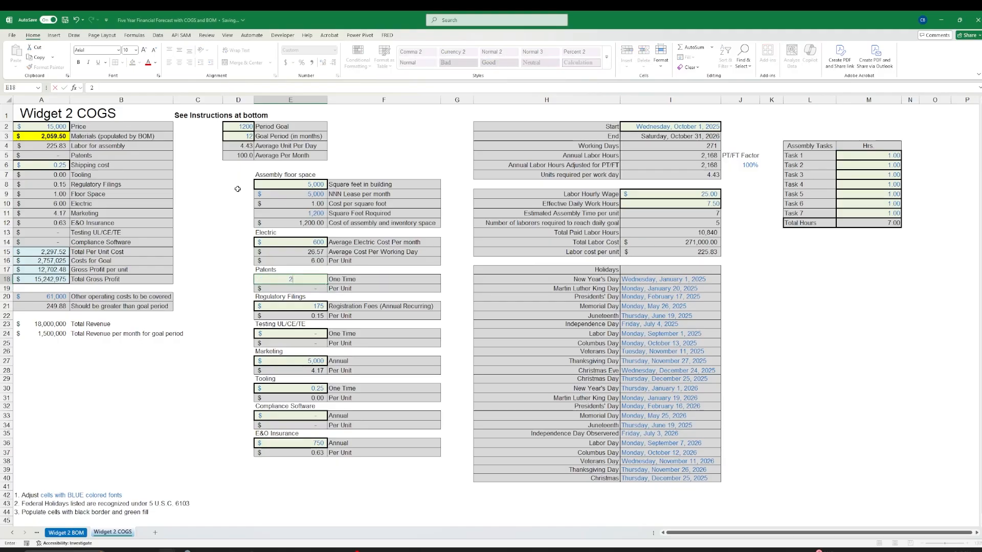
type("0,000")
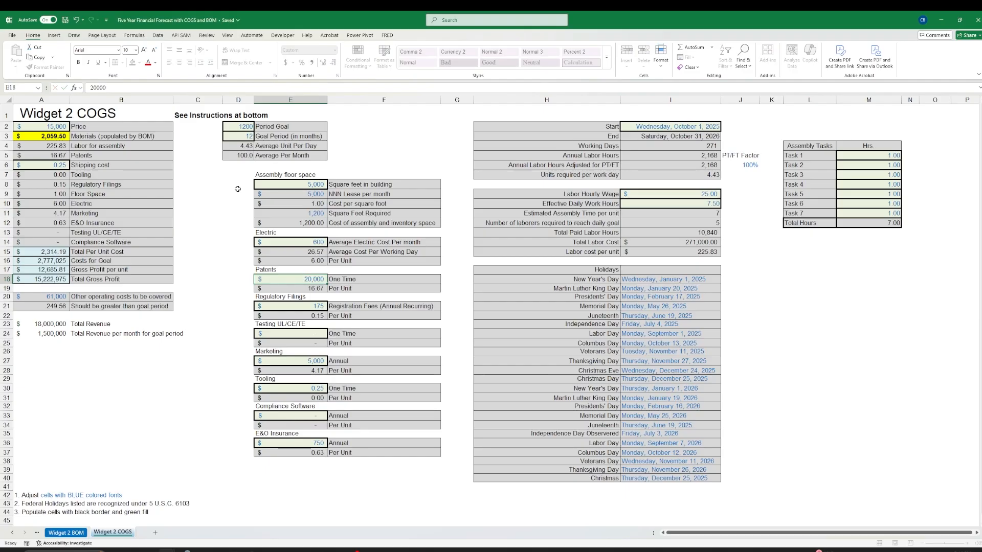
key("Return")
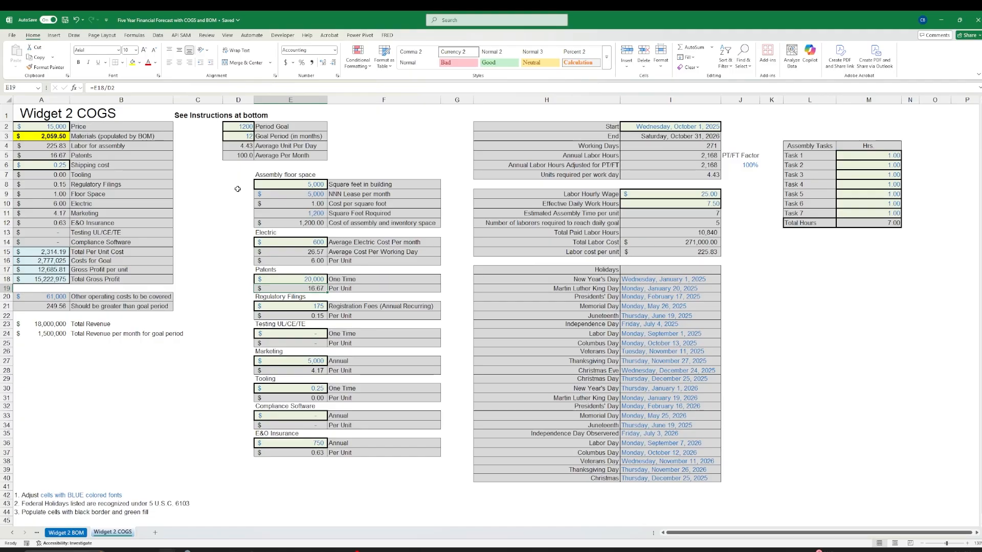
left_click(183, 87)
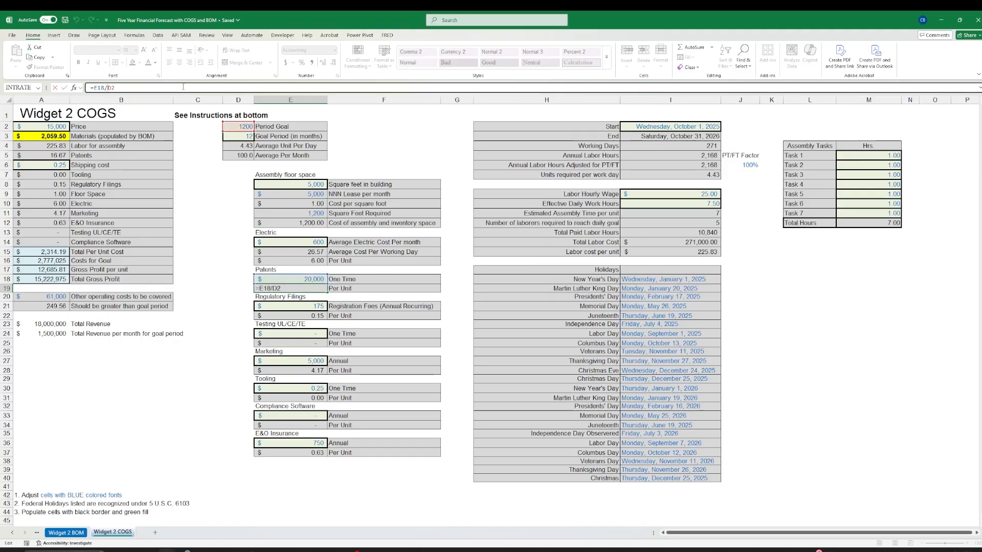
- Try spreading the Patents Per Unit cost over five times the period goal with =E18/(D2*5), and undo the change
type("(")
key("Right")
key("Right")
type("*")
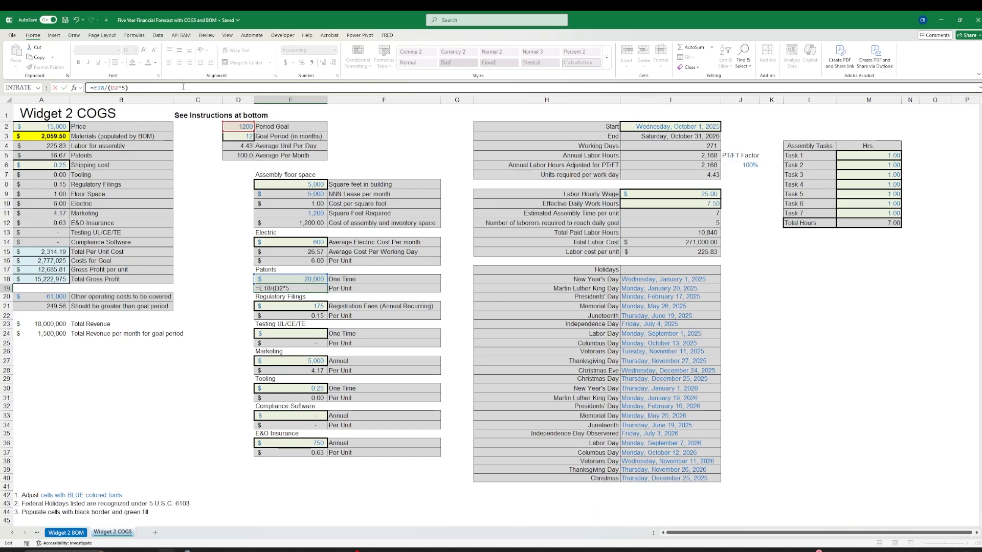
type("5)")
key("Return")
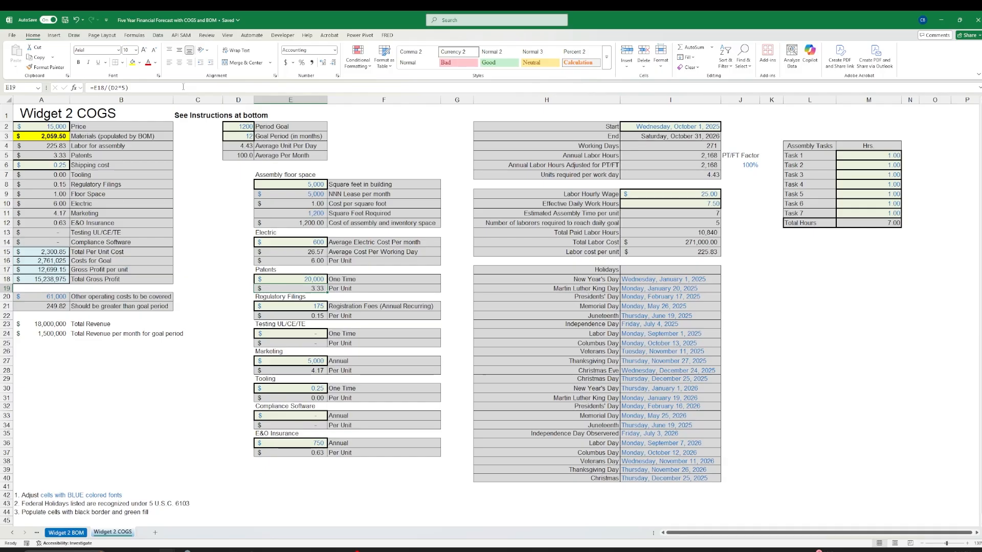
key("ctrl+z")
- Examine the Regulatory Filings, Testing UL/CE/TE and Marketing cost inputs and the Marketing Per Unit formula
key("Down")
key("Down")
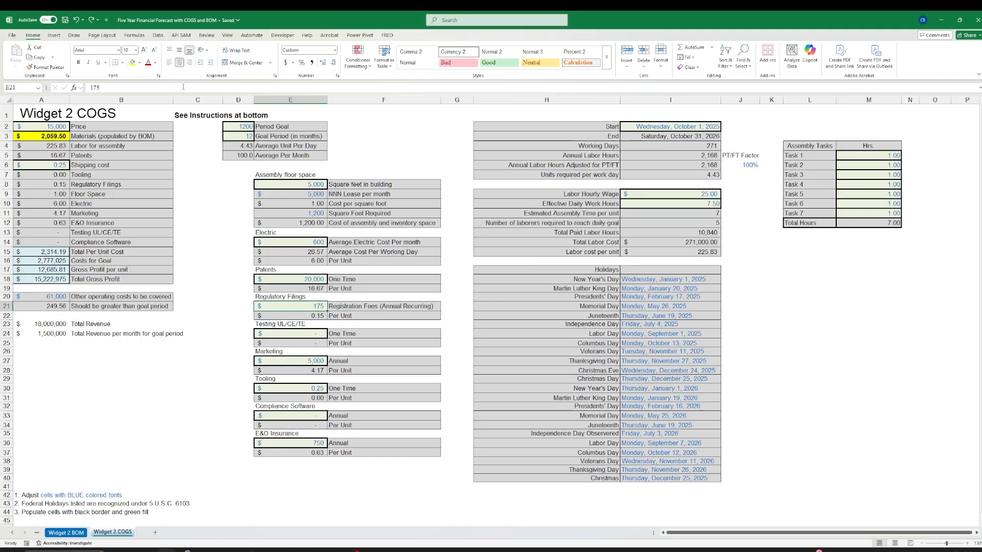
key("Down")
key("Down")
key("Down")
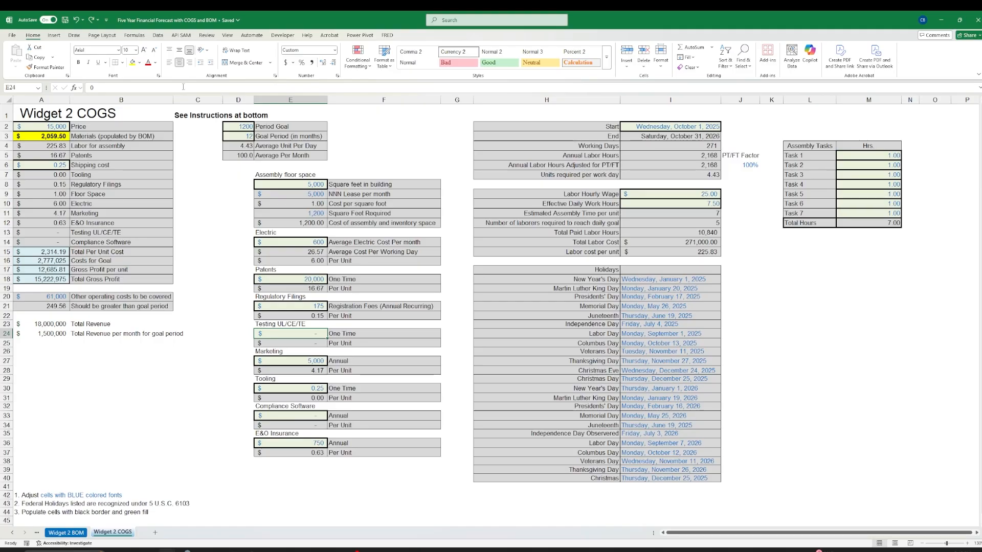
key("Down")
key("Down")
key("Down")
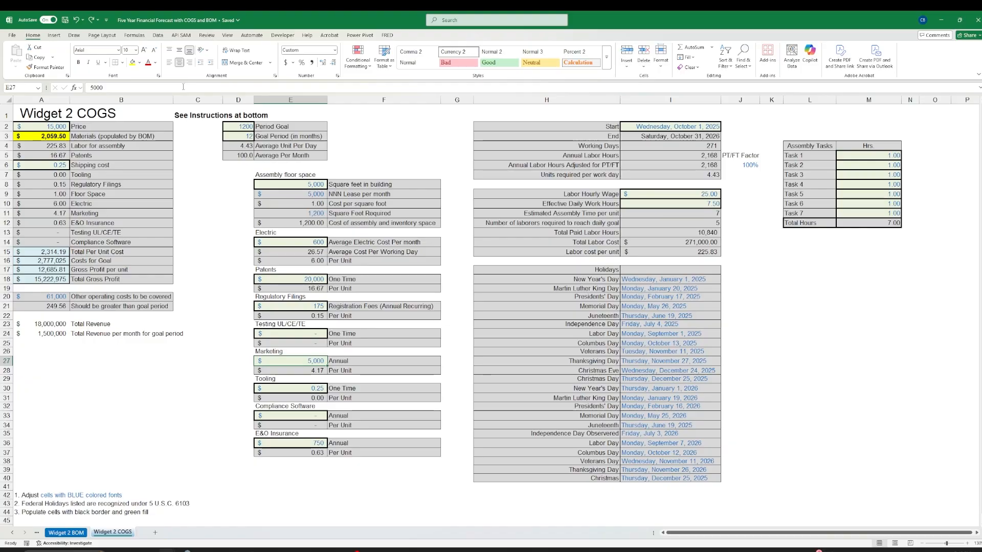
key("Down")
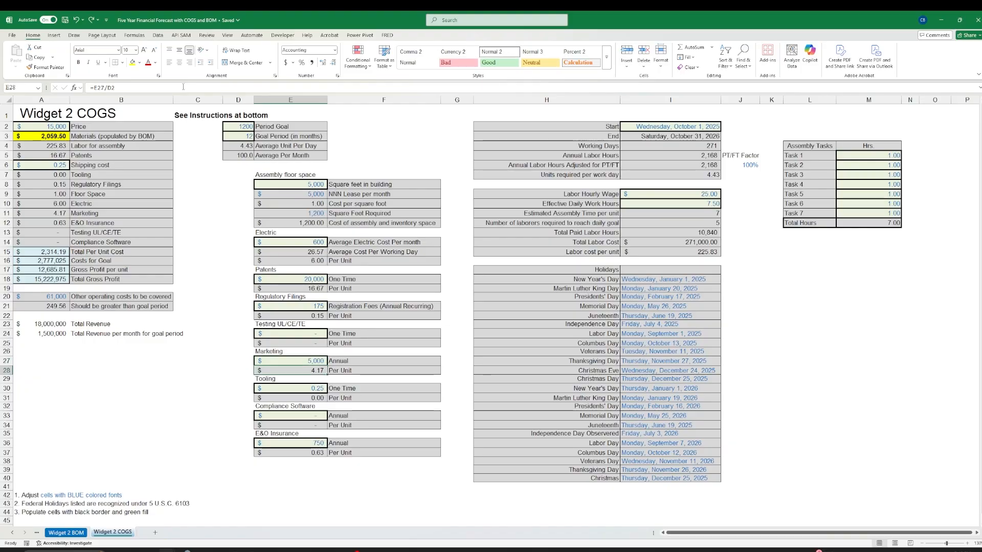
- Set the One Time cost under Tooling to 20,000
key("Down")
key("Down")
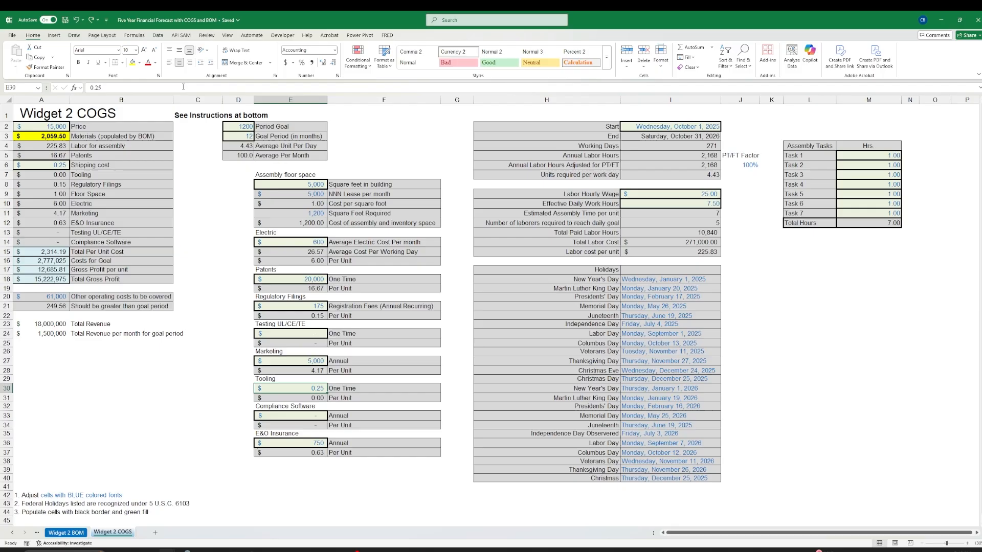
type("2")
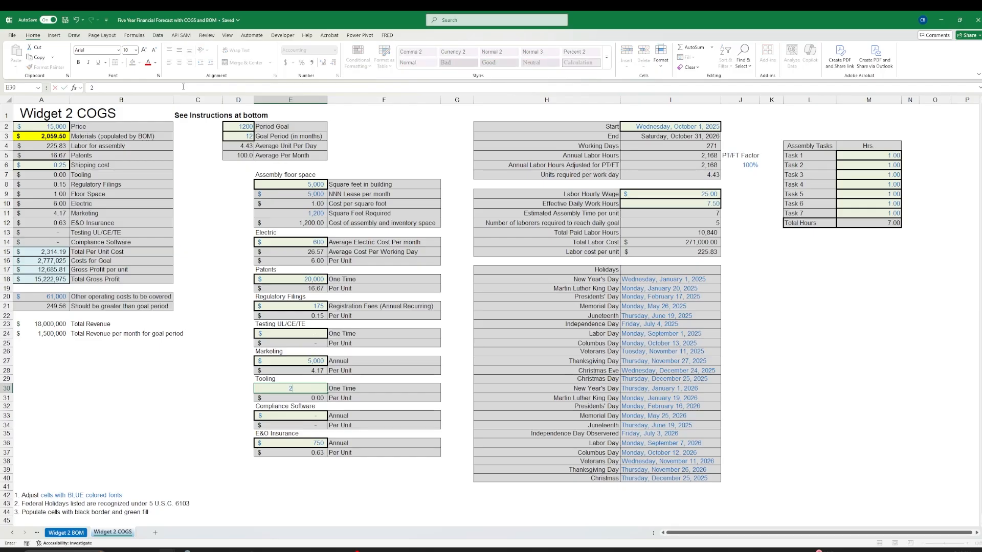
type("0000")
key("ctrl+Return")
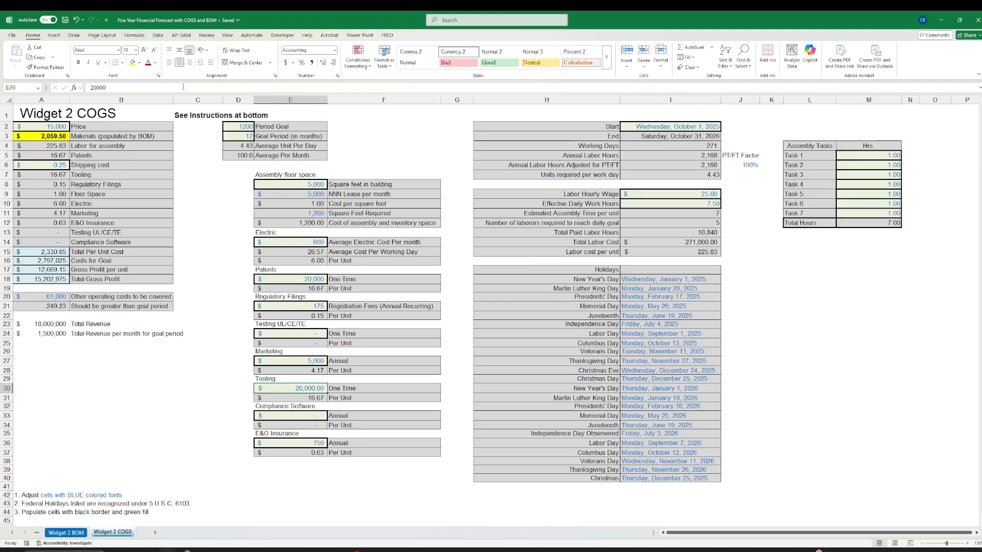
- Examine the Compliance Software and E&O Insurance annual costs and the E&O Insurance Per Unit formula
key("Down")
key("Down")
key("Down")
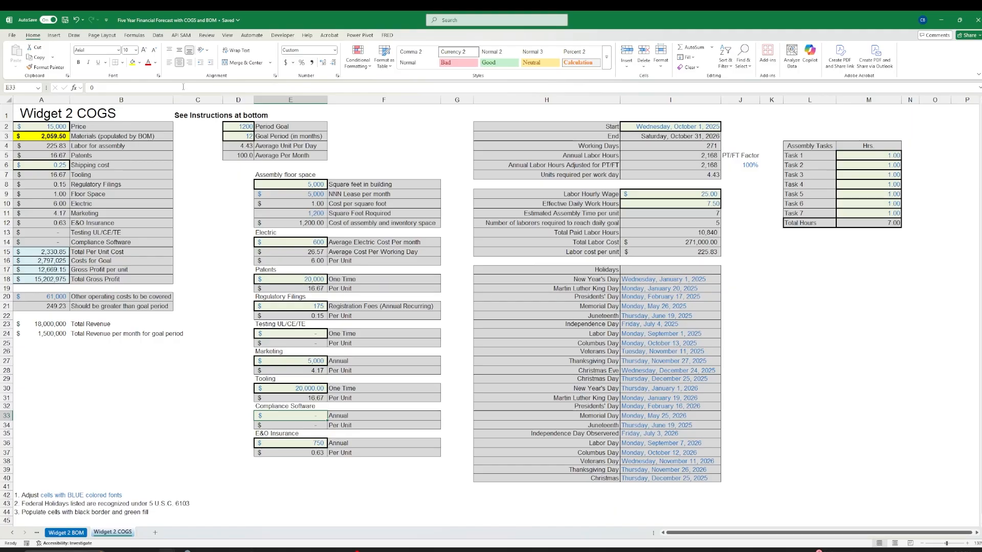
key("Down")
key("Down")
key("Down")
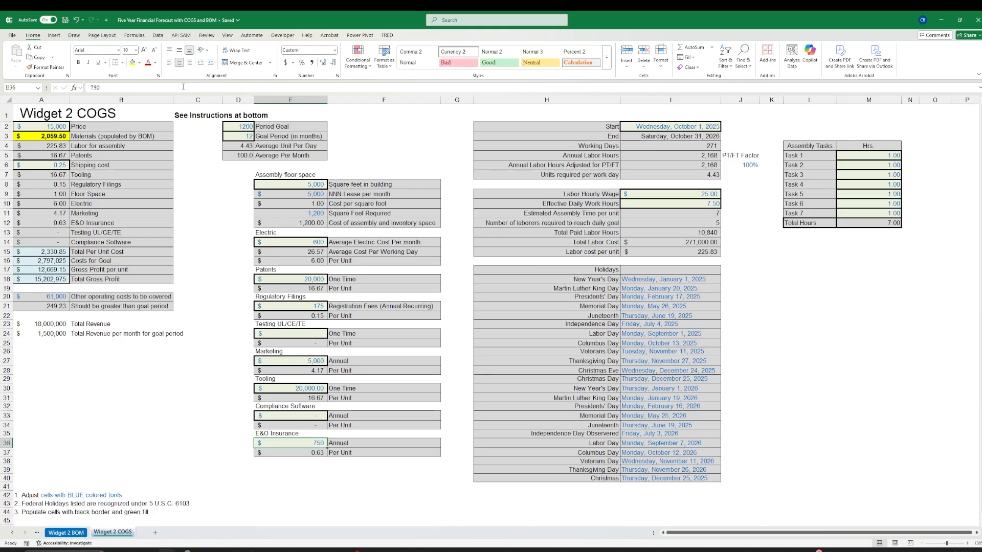
key("Down")
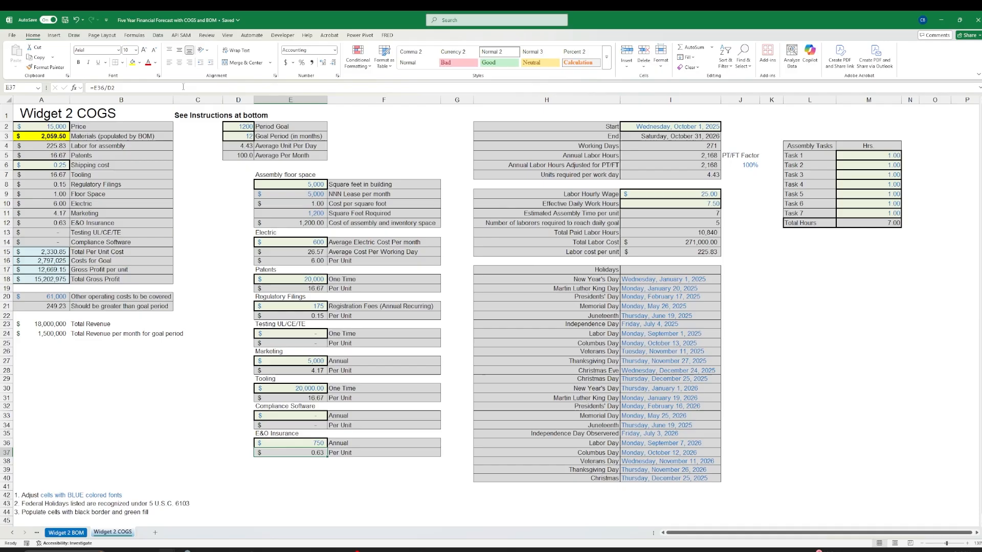
- Check the Total Per Unit Cost and Gross Profit per unit formulas in the cost summary
key("Up")
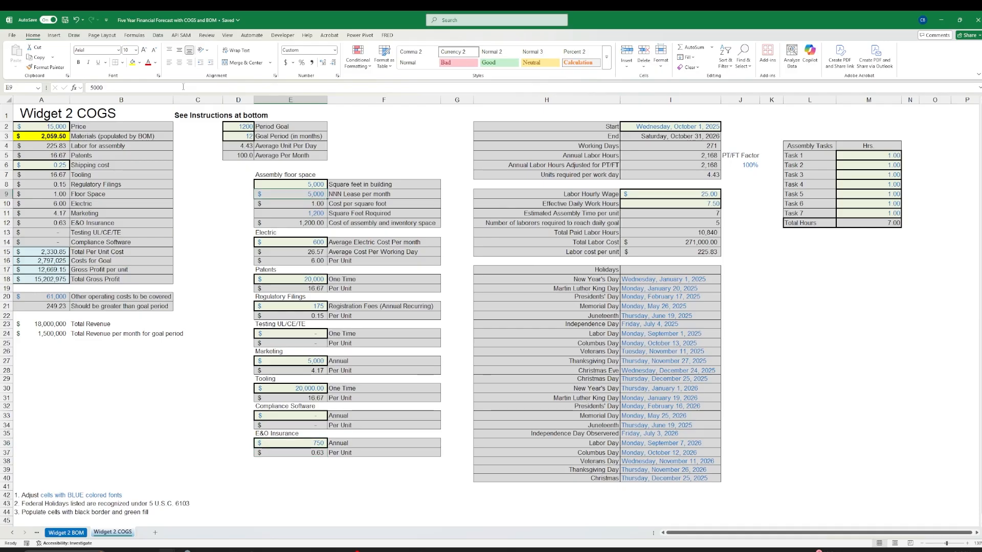
key("Up")
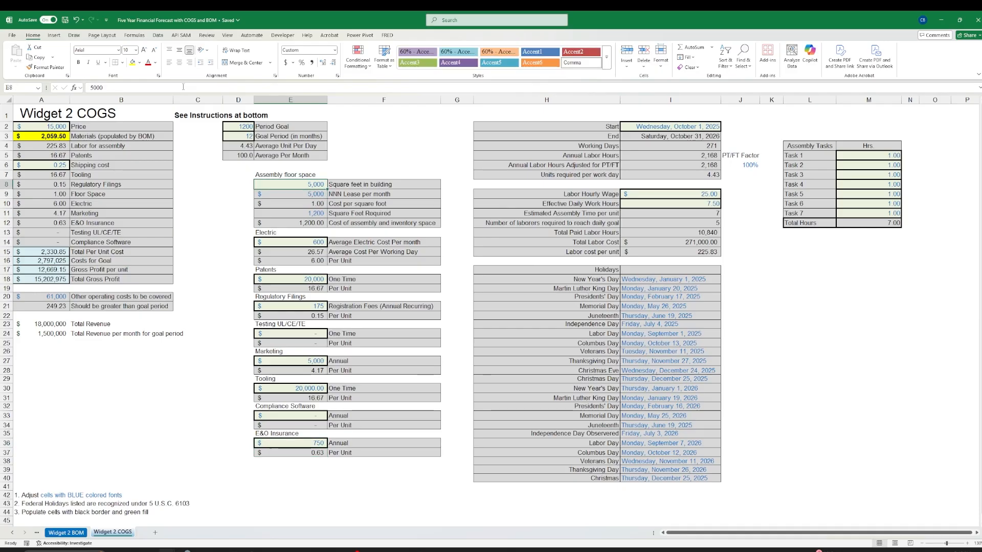
key("Left")
key("Left")
key("Left")
key("Left")
key("Up")
key("Down")
key("Down")
key("Down")
key("Down")
key("Down")
key("Down")
key("Down")
key("Down")
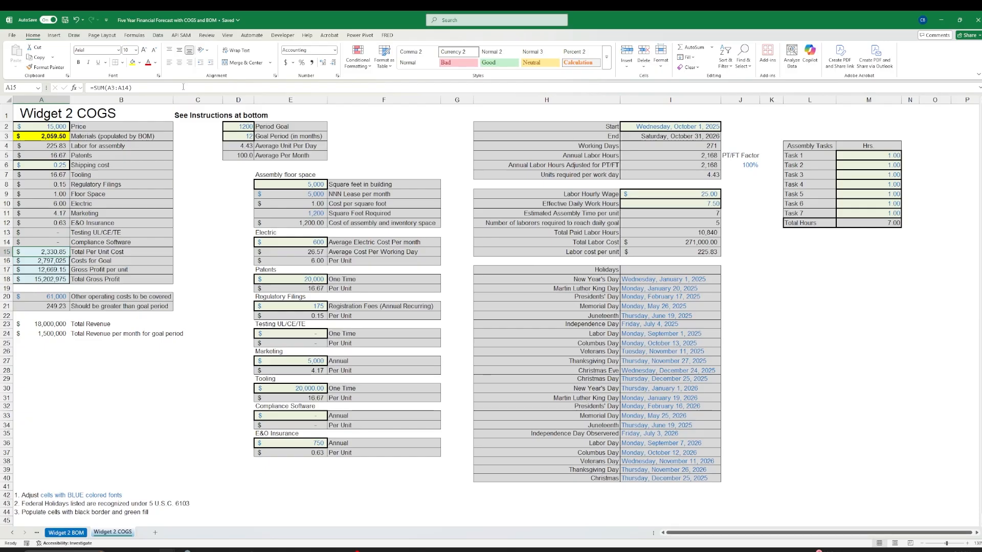
key("Down")
key("Down")
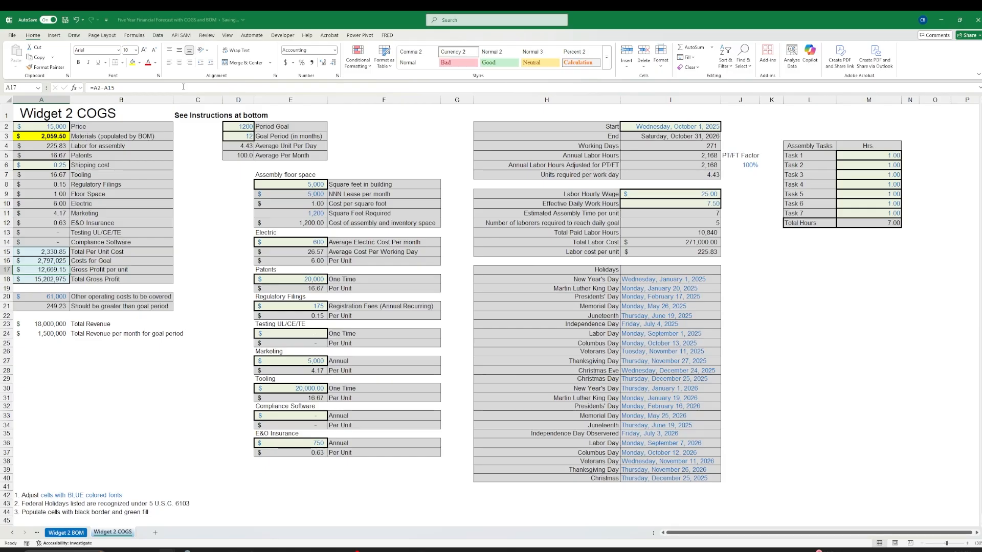
- Set the Price in the cost summary to 3,500
key("Up")
key("Up")
key("Up")
key("Up")
key("Up")
key("Up")
key("Up")
key("Up")
key("Up")
key("Up")
key("Up")
key("Up")
key("Up")
key("Up")
key("Up")
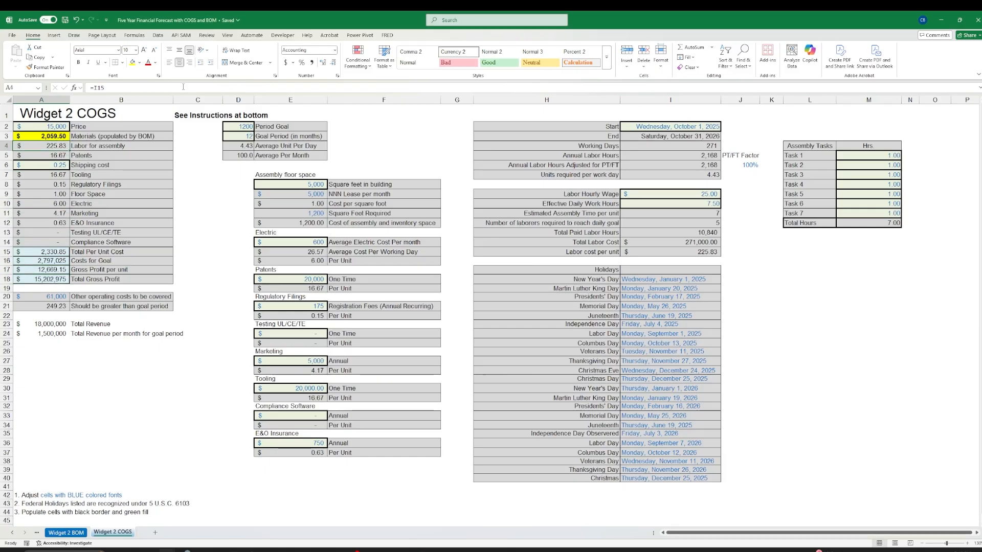
type("3500")
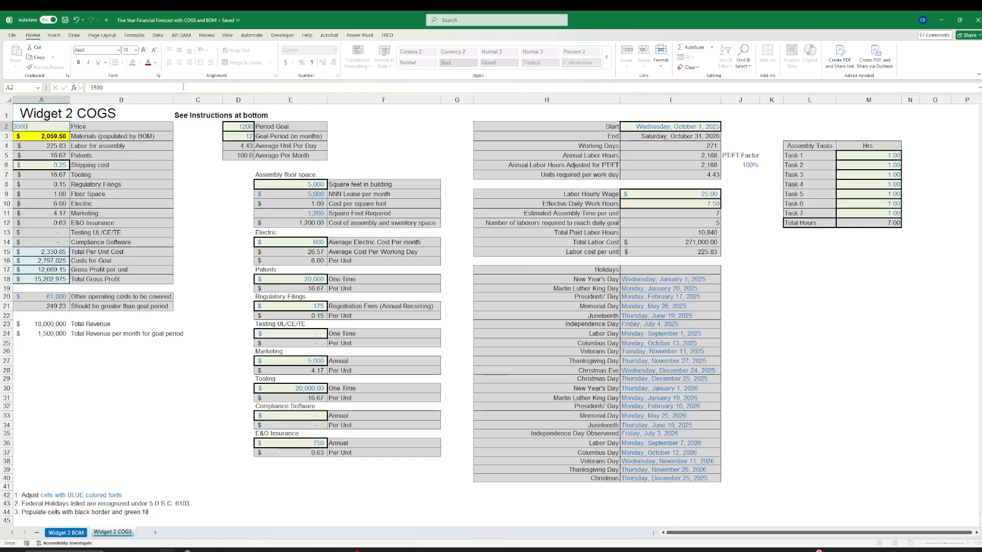
key("Return")
- Examine the cost summary from the per-unit costs through Total Per Unit Cost, Costs for Goal and the gross profit rows
key("Down")
key("Down")
key("Down")
key("Down")
key("Down")
key("Down")
key("Down")
key("Down")
key("Down")
key("Down")
key("Down")
key("Down")
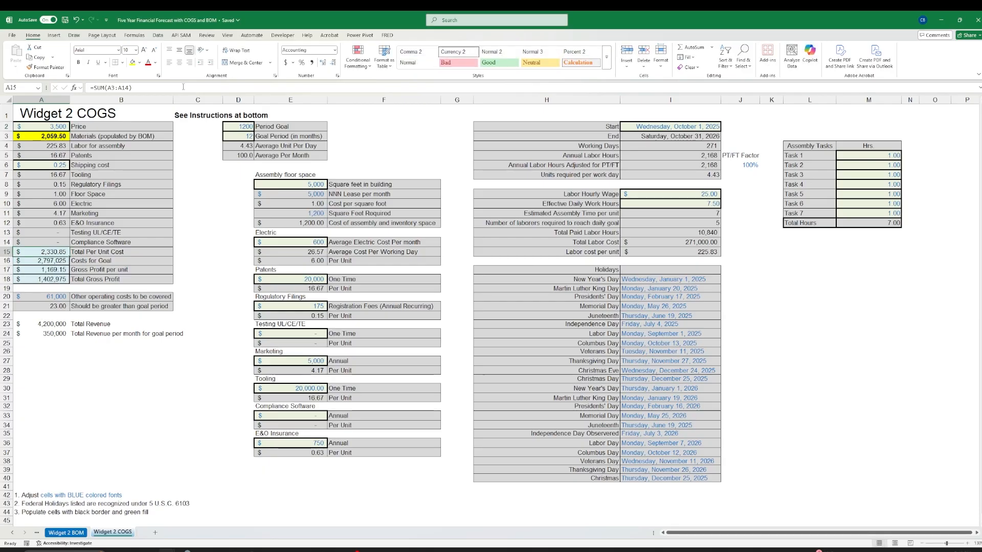
key("Down")
key("Down")
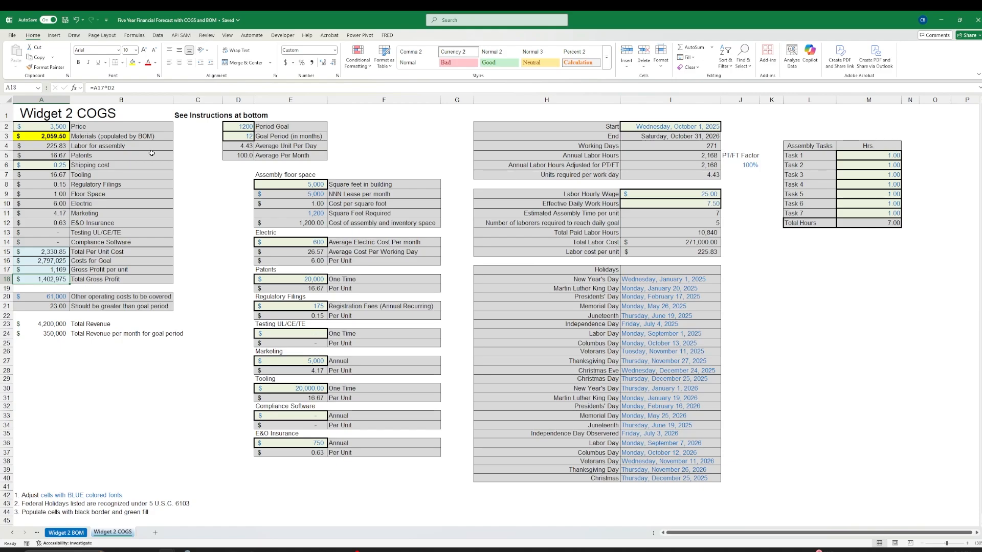
- Format the Price cell to display two decimal places
left_click(56, 128)
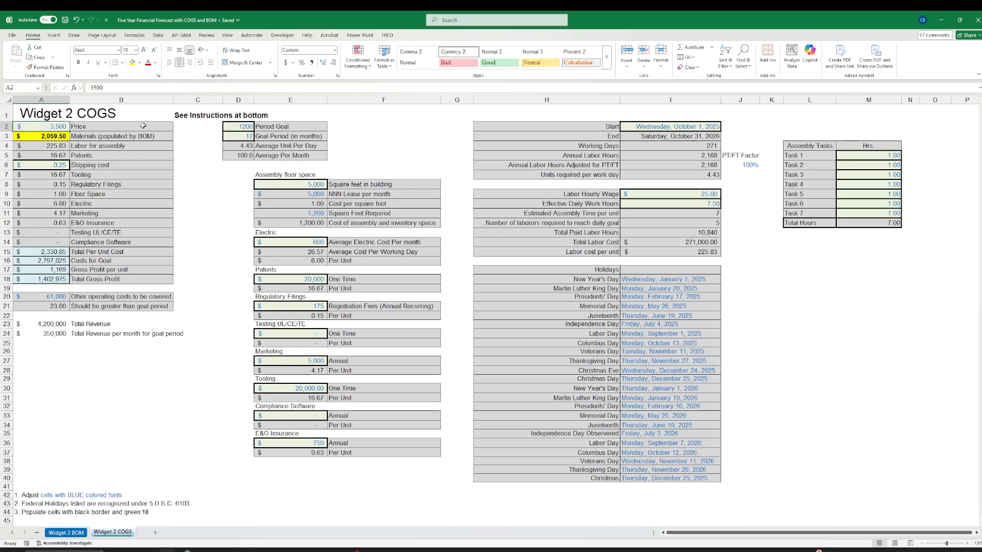
left_click(323, 63)
left_click(323, 63)
left_click(117, 152)
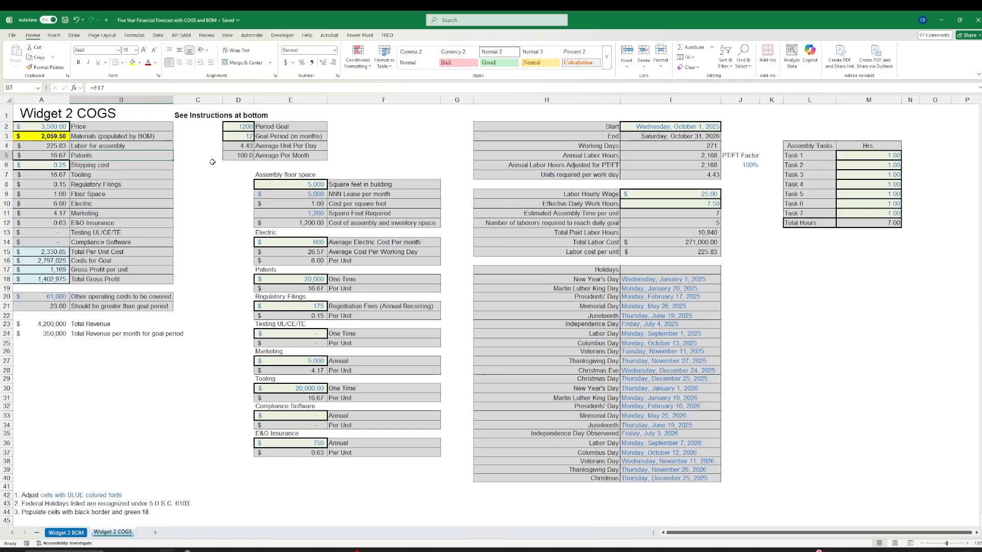
- Set the Task 1 assembly hours to 10 and check Gross Profit per unit
left_click(869, 155)
type("10")
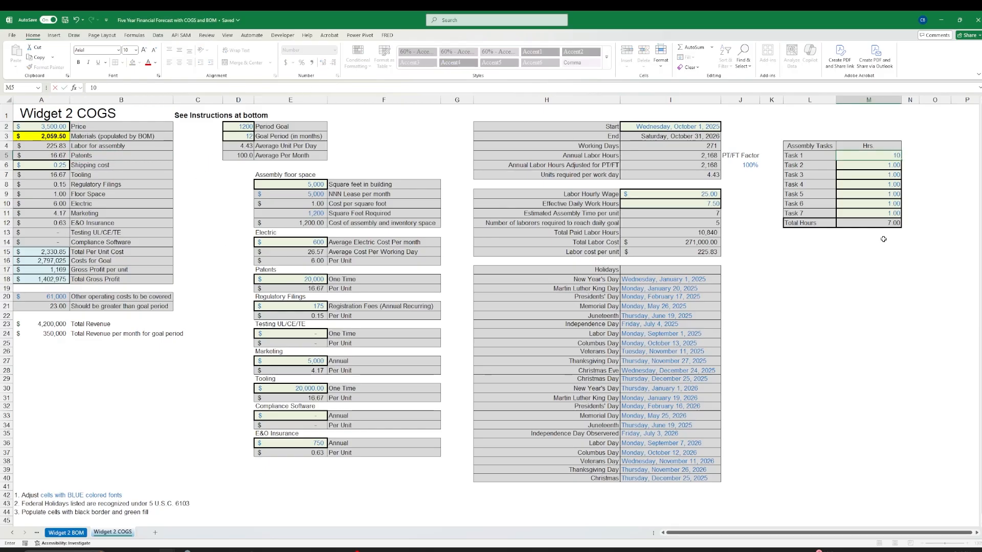
key("ctrl+Return")
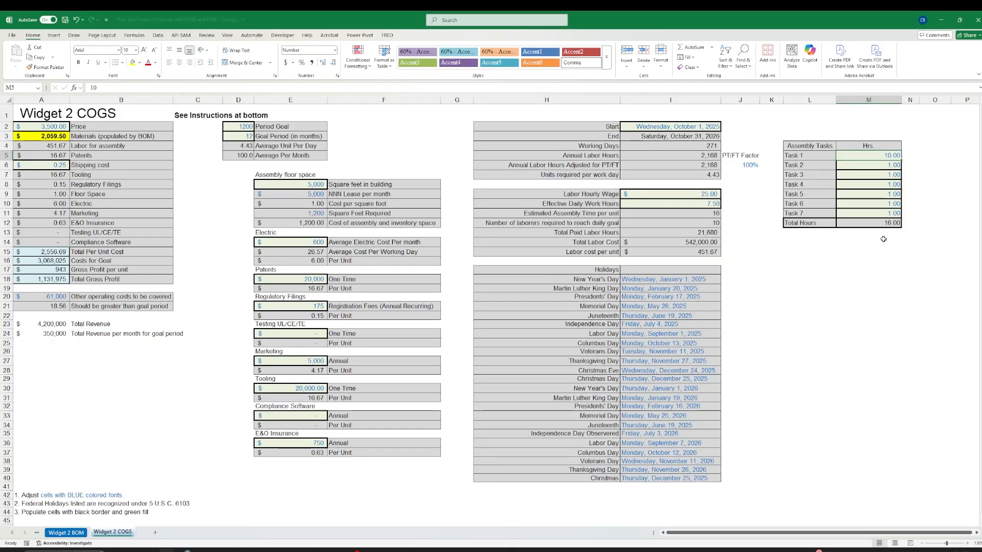
left_click(51, 269)
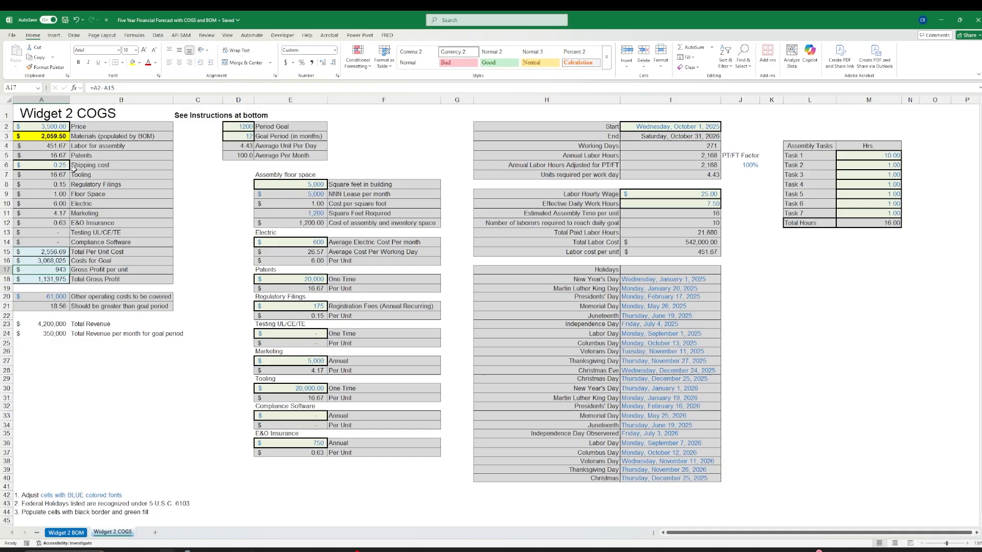
- Set the Shipping cost to 15
left_click(51, 165)
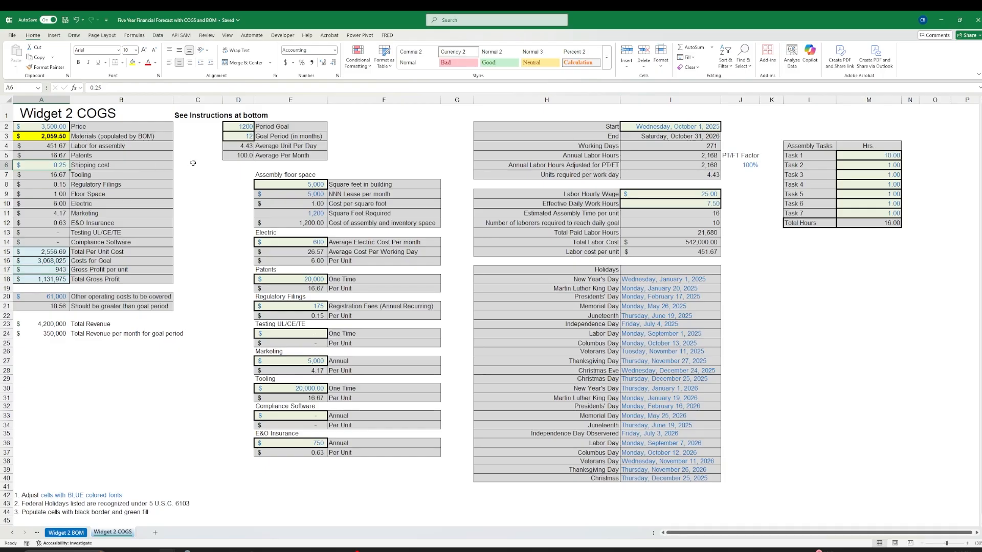
type("15")
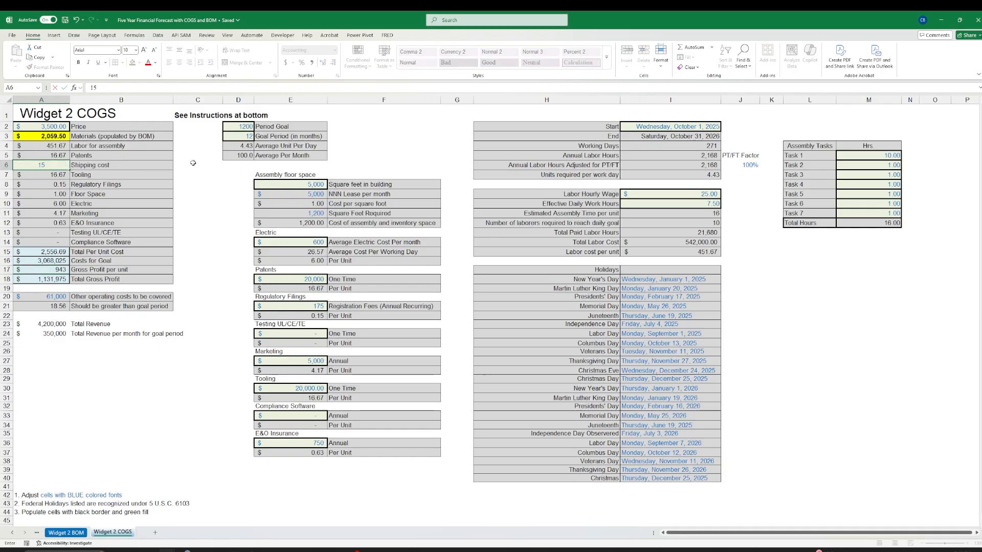
key("ctrl+Return")
- Set the Price to 2,500 and check Gross Profit per unit
key("Up")
key("Up")
key("Up")
key("Up")
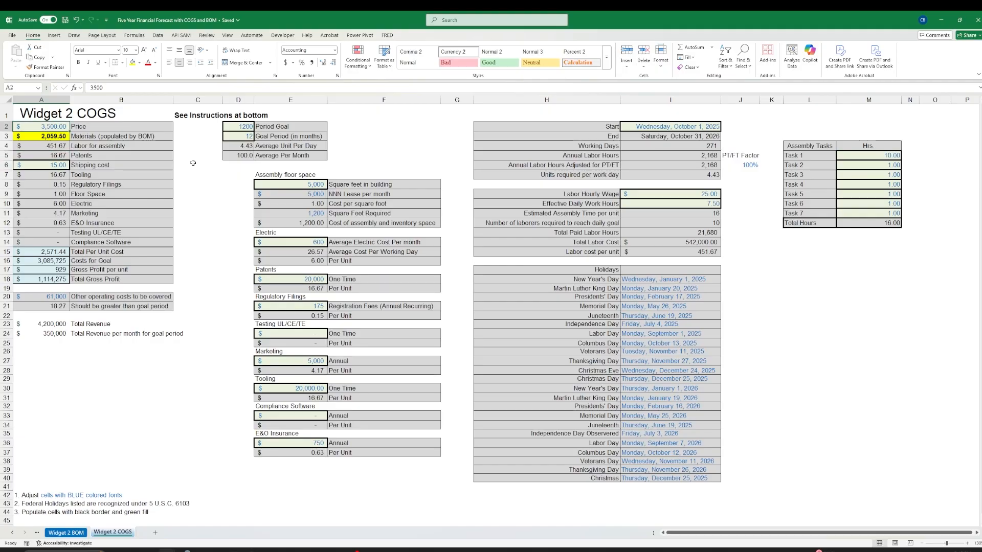
type("2500")
key("ctrl+Return")
key("ctrl+Down")
key("Up")
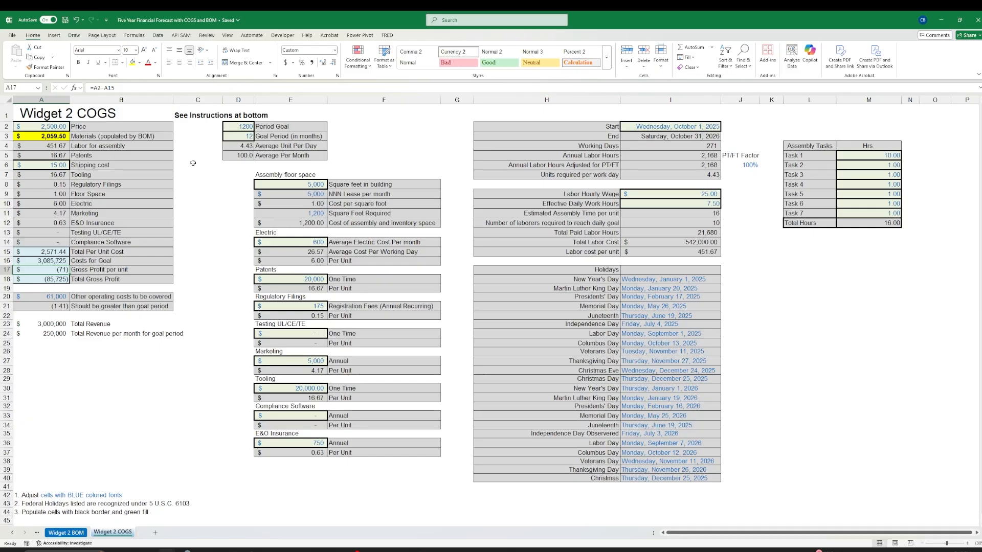
- Test a Period Goal of 2000 and set it back to 1200
key("Right")
key("Right")
key("Right")
key("Up")
key("Up")
key("Up")
key("Up")
key("Up")
key("Up")
key("Up")
key("Up")
key("Up")
key("Up")
key("Up")
key("Up")
key("Up")
key("Up")
key("Up")
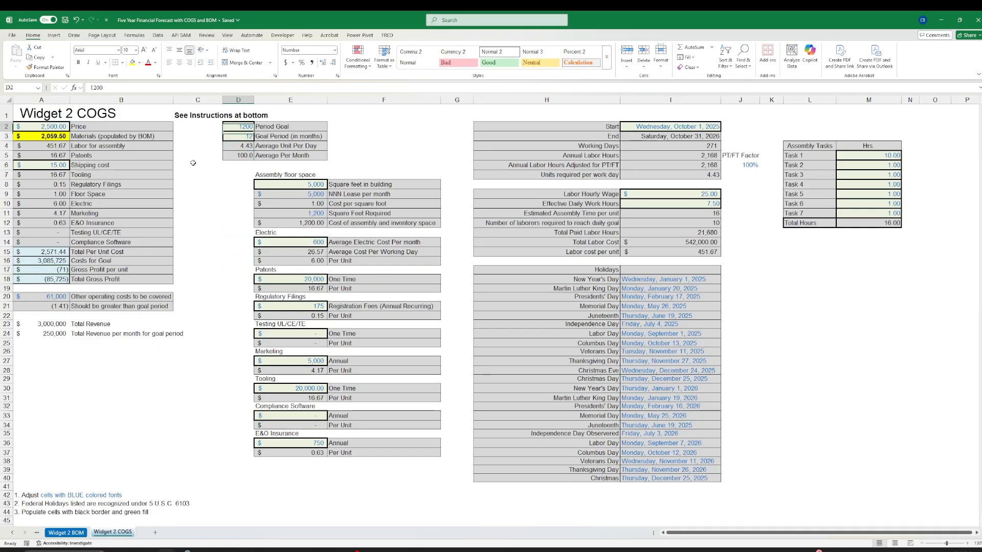
type("2000")
key("Return")
key("Up")
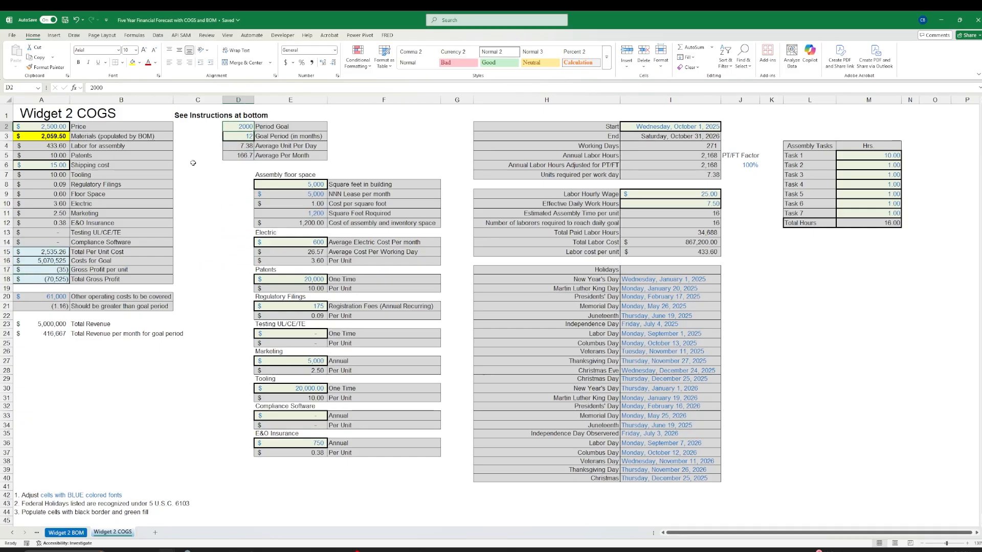
type("1200")
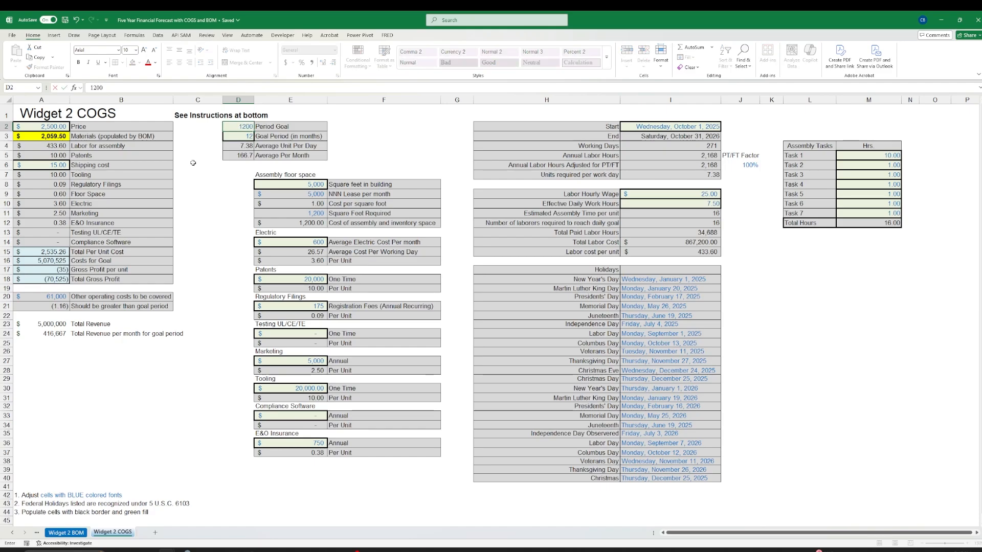
key("Return")
key("Up")
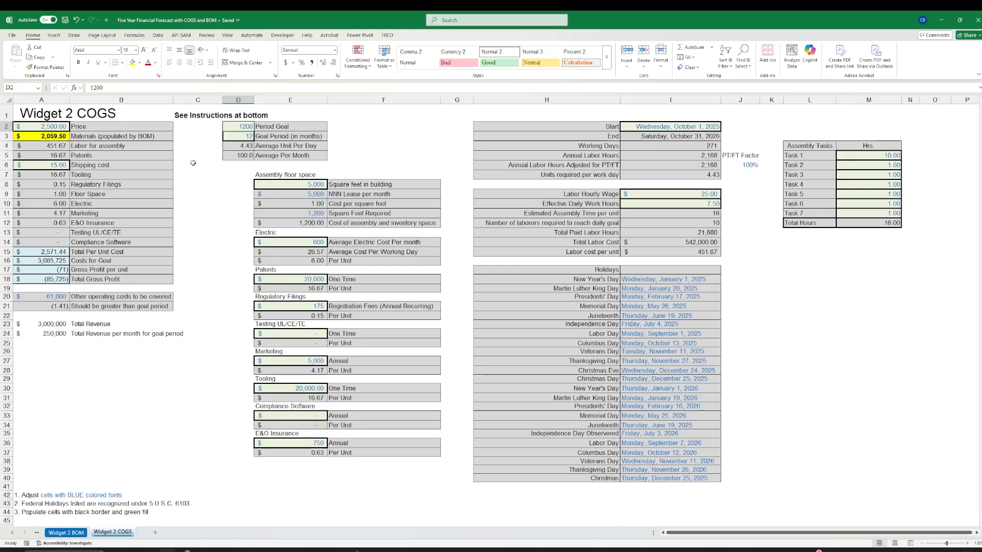
- Review the overhead cost inputs from Assembly floor space down to E&O Insurance
key("Down")
key("Left")
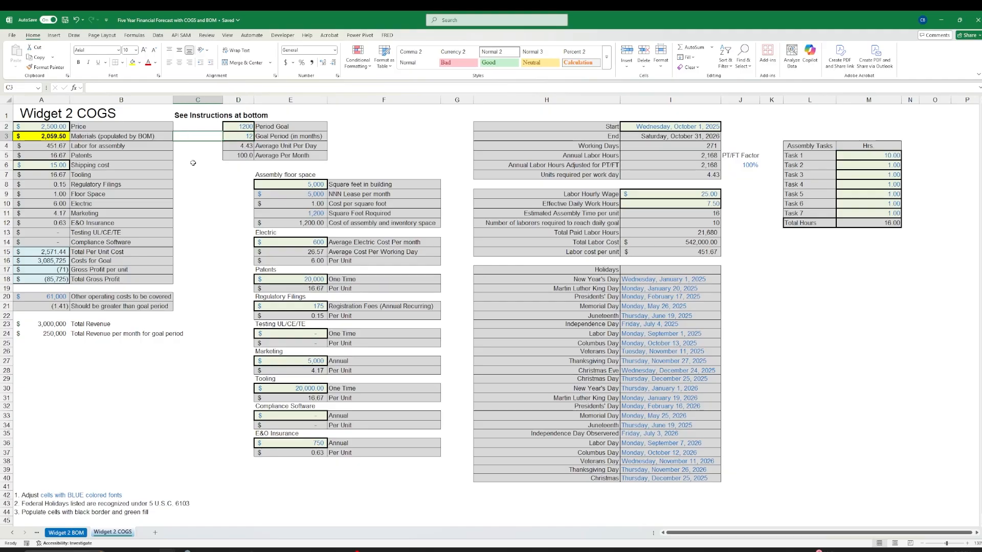
key("Right")
key("Right")
key("Down")
key("Down")
key("Down")
key("Down")
key("Down")
key("Down")
key("Down")
key("Down")
key("Down")
key("Down")
key("Down")
key("Down")
key("Down")
key("Down")
key("Down")
key("Down")
key("Down")
key("Down")
key("Down")
key("Down")
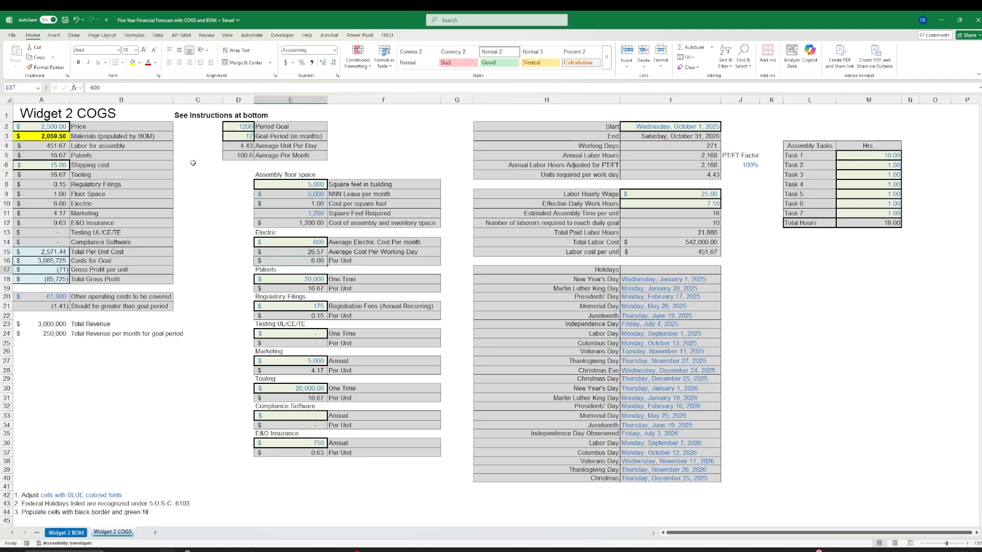
key("Down")
key("Down")
key("Down")
key("Down")
key("Left")
key("Left")
key("Left")
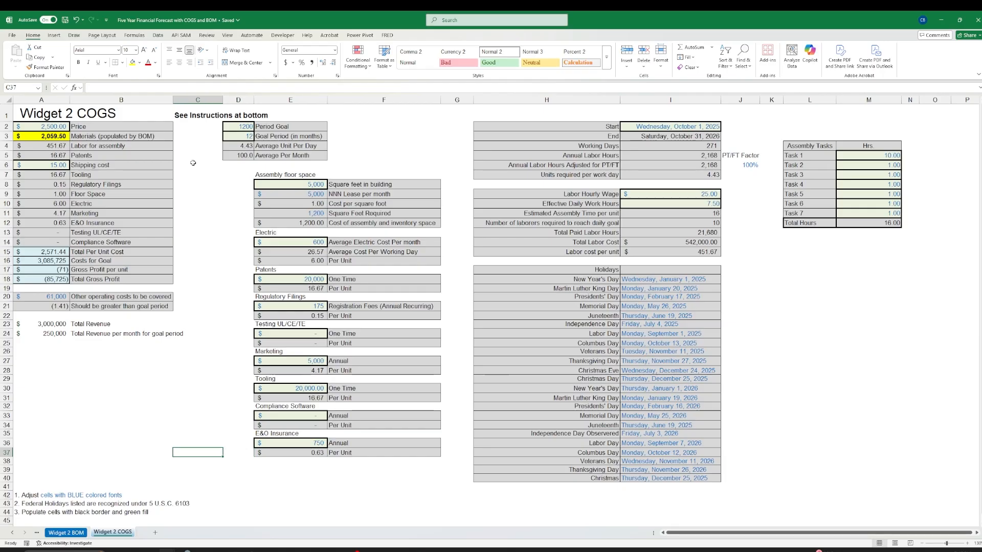
- Look back up through the overhead inputs to Square feet in building and examine the Task 1 assembly hours
key("Up")
key("Up")
key("Up")
key("Up")
key("Up")
key("Up")
key("Up")
key("Up")
key("Up")
key("Up")
key("Up")
key("Up")
key("Up")
key("Up")
key("Up")
key("Up")
key("Up")
key("Up")
key("Up")
key("Up")
key("Right")
key("Right")
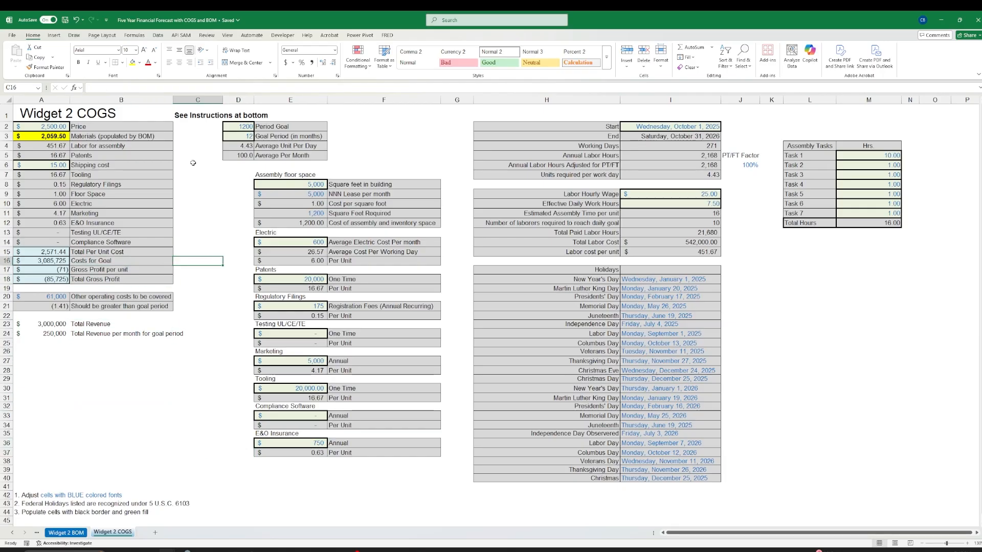
key("Up")
key("Up")
key("Up")
key("Up")
key("Up")
key("Up")
key("Up")
key("Right")
key("Right")
key("Right")
key("Right")
key("Right")
key("Right")
key("Right")
key("Right")
key("Right")
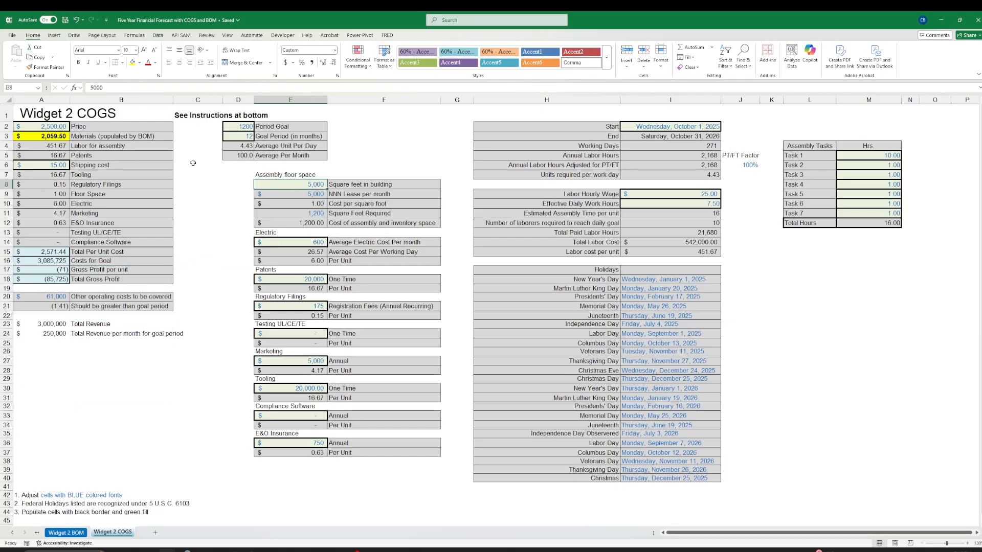
key("Up")
key("Up")
key("Up")
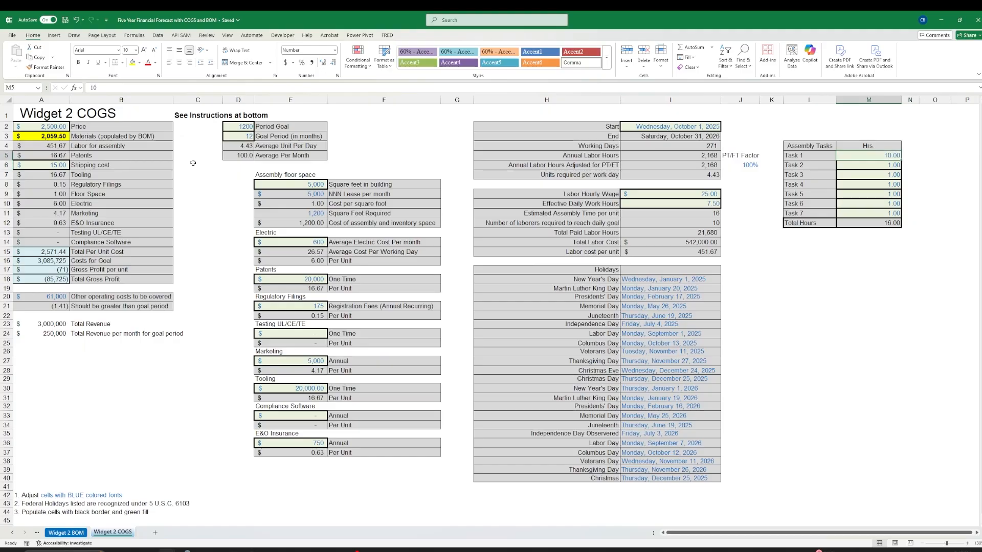
- Examine the Price and follow the cost column down to the Gross Profit per unit formula
key("Left")
key("Left")
key("Left")
key("Left")
key("Left")
key("Left")
key("Left")
key("Left")
key("Left")
key("Left")
key("Left")
key("Left")
key("Up")
key("Up")
key("Up")
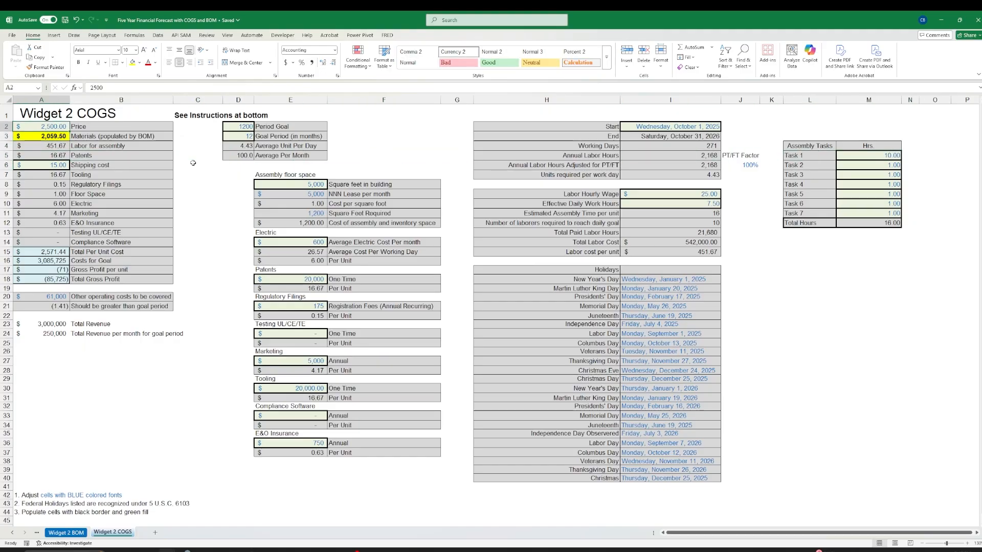
key("Down")
key("Down")
key("Down")
key("Down")
key("Down")
key("Down")
key("Down")
key("Down")
key("Down")
key("Down")
key("Down")
key("Down")
key("Down")
key("Down")
key("Down")
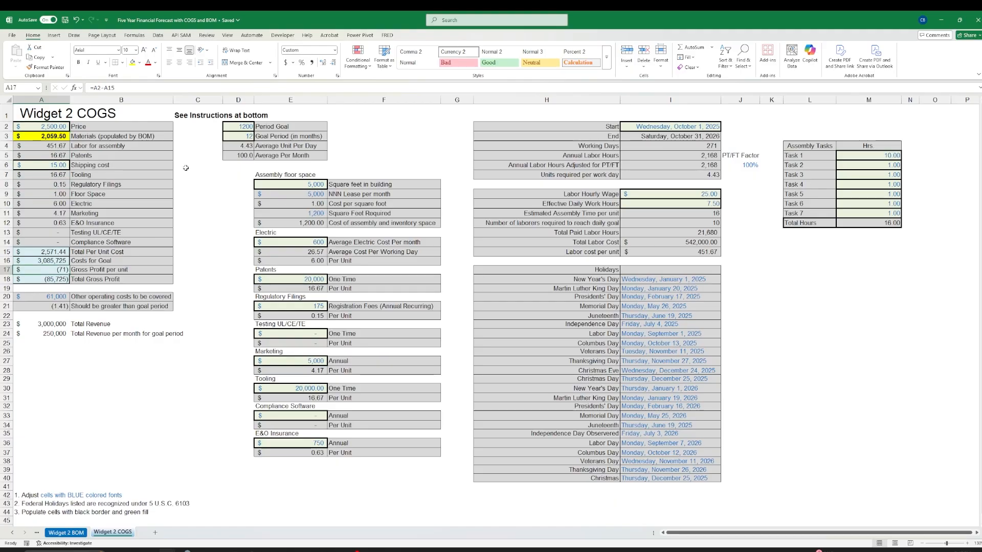
- Open Solver and reset all of its options and cell selections
left_click(158, 35)
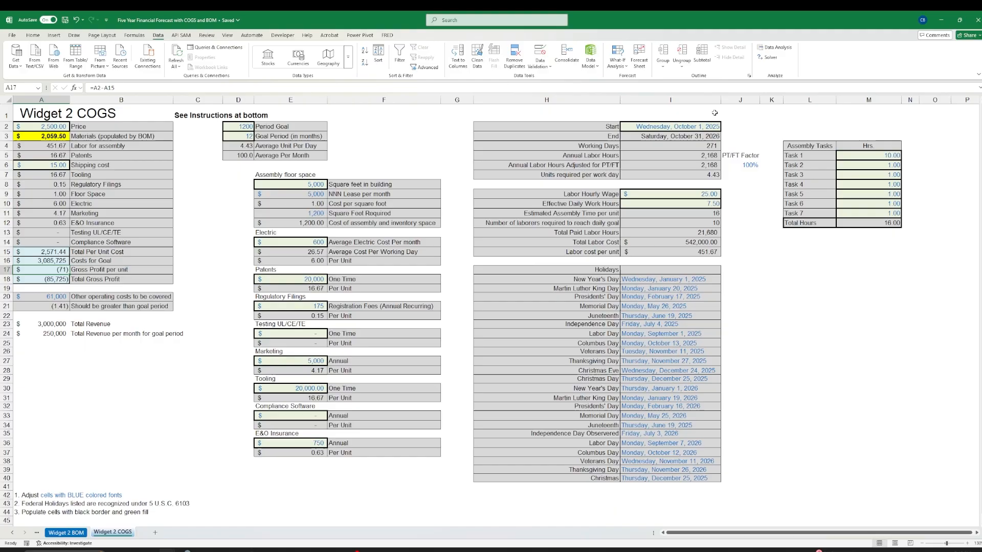
left_click(770, 57)
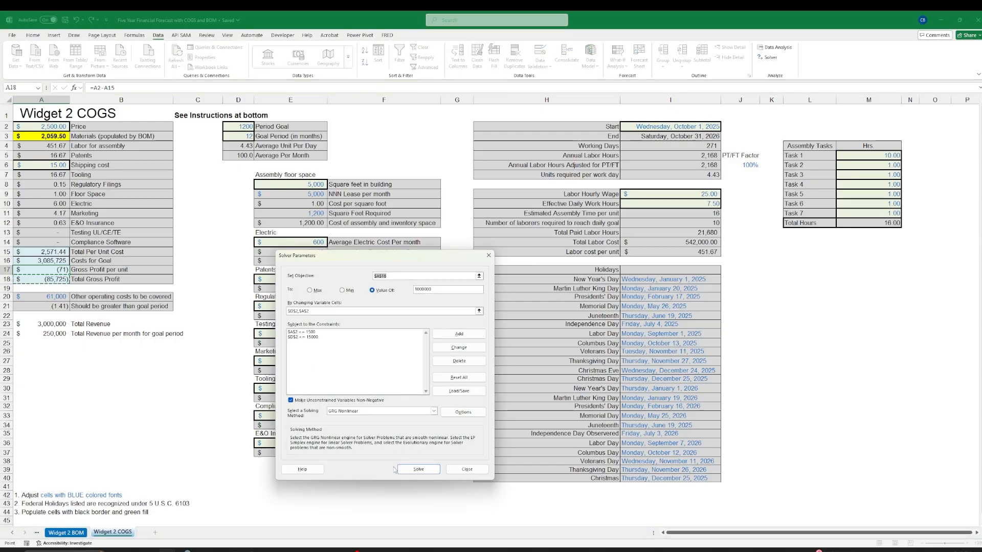
left_click(459, 377)
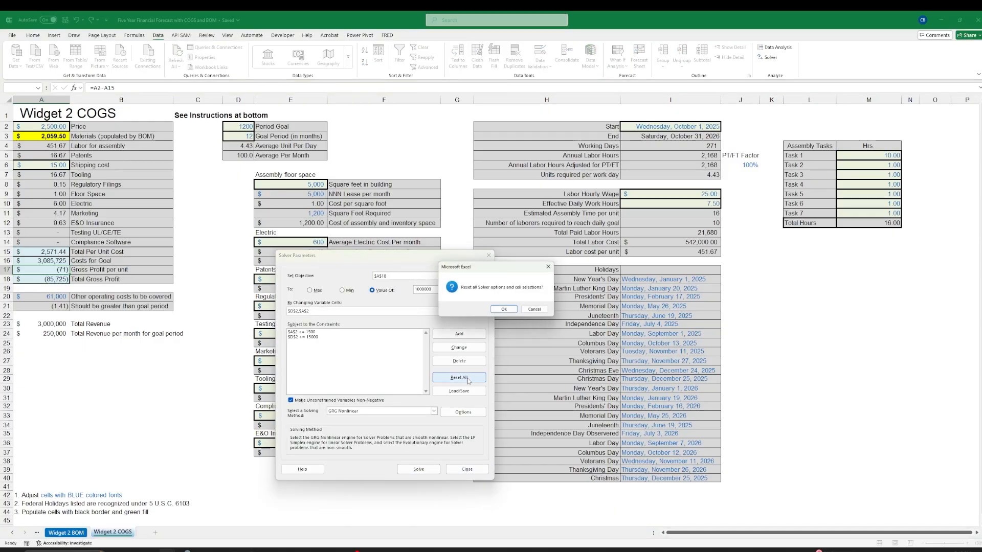
left_click(504, 310)
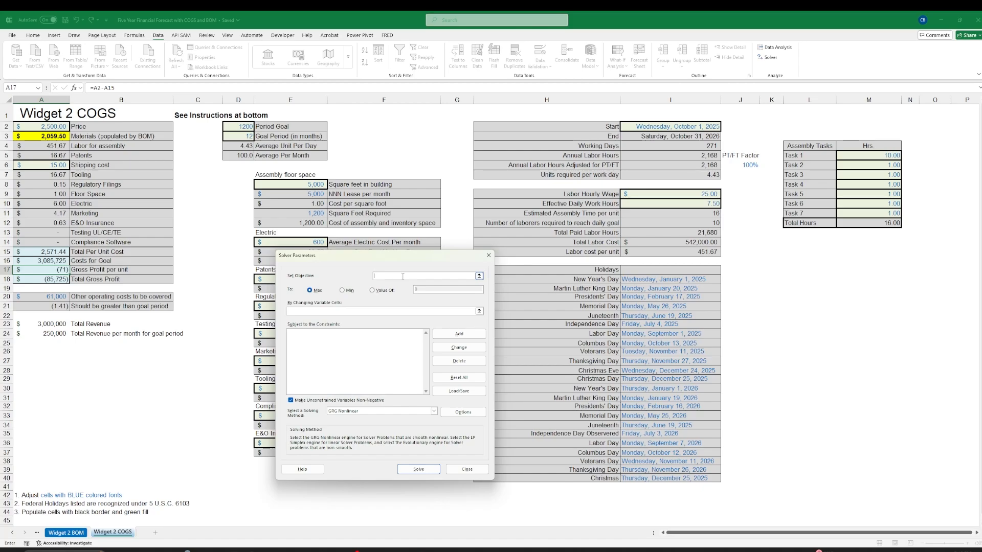
- Set the Solver objective to Gross Profit per unit (A17) and have it reach a specific target value
left_click(30, 271)
left_click(373, 290)
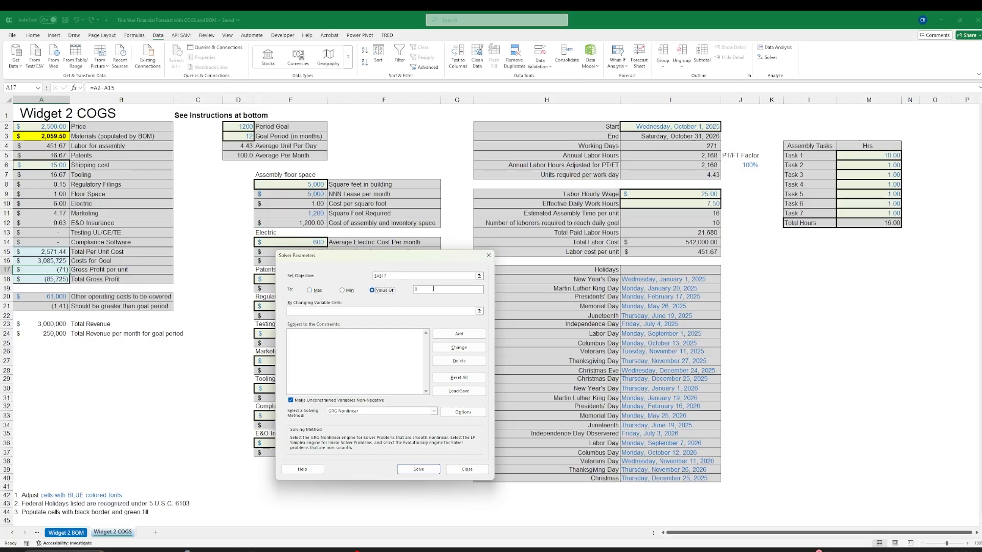
left_click(433, 289)
- Choose Price (A2) and the Task 1 hours (M5) as Solver's changing variable cells
left_click(304, 311)
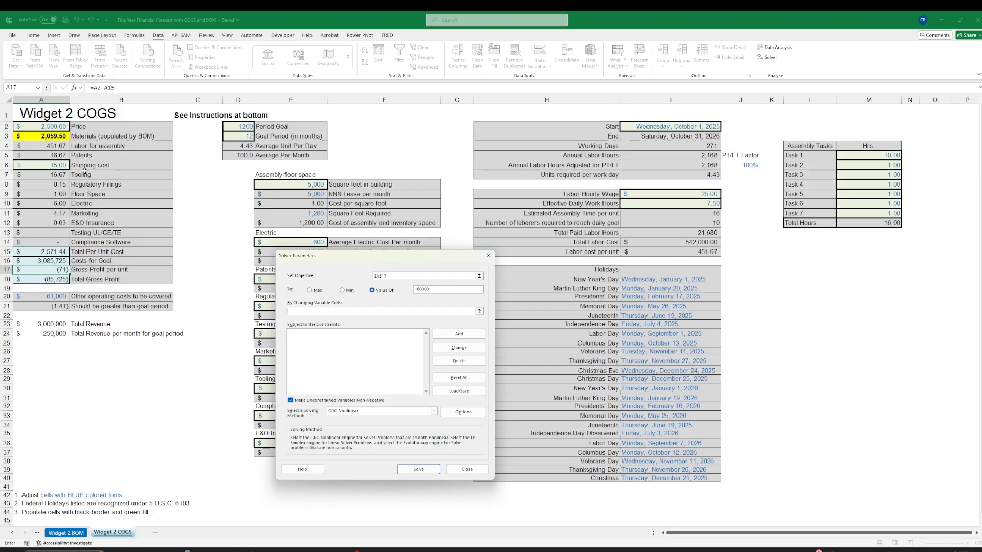
left_click(42, 127)
left_click(870, 155)
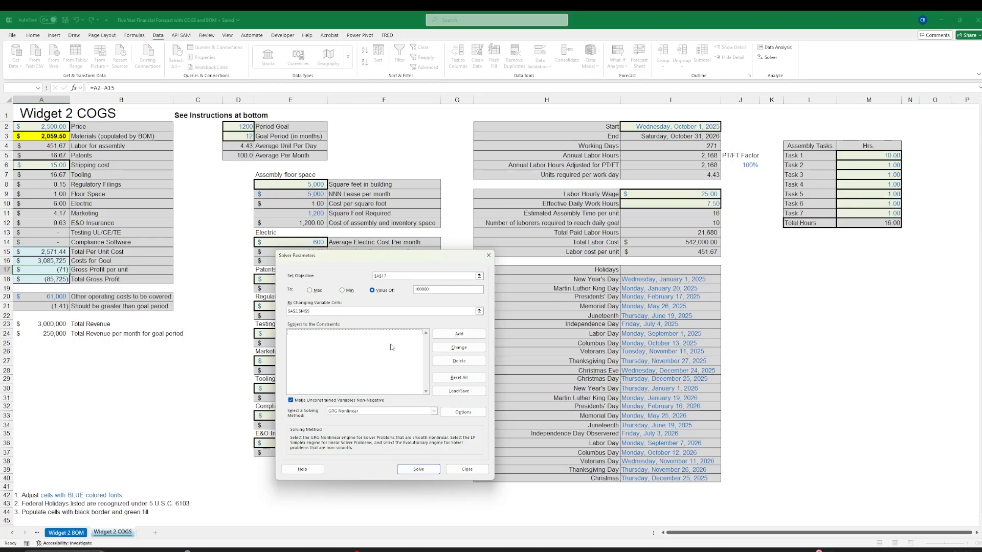
- Add a Solver constraint limiting Price (A2) to at most 3000
left_click(459, 333)
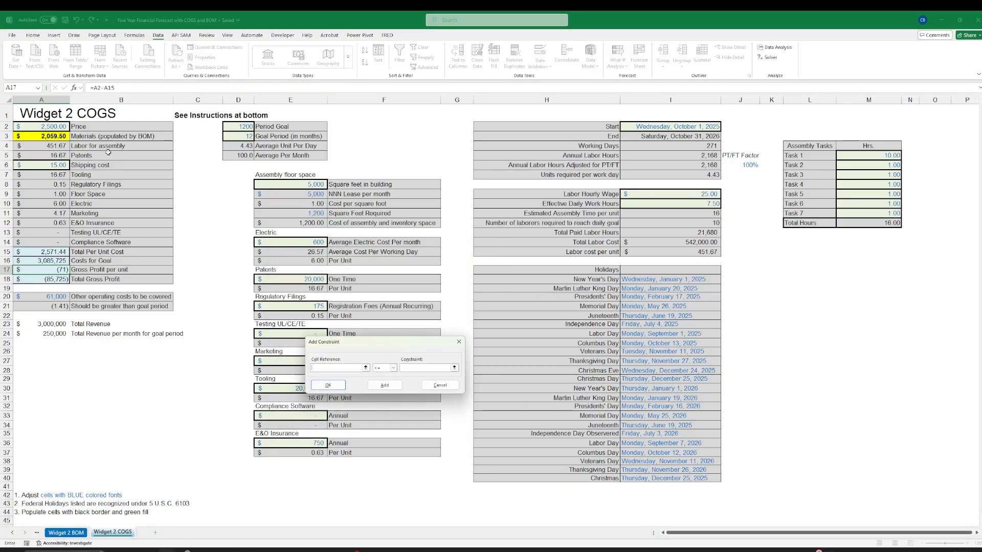
left_click(49, 126)
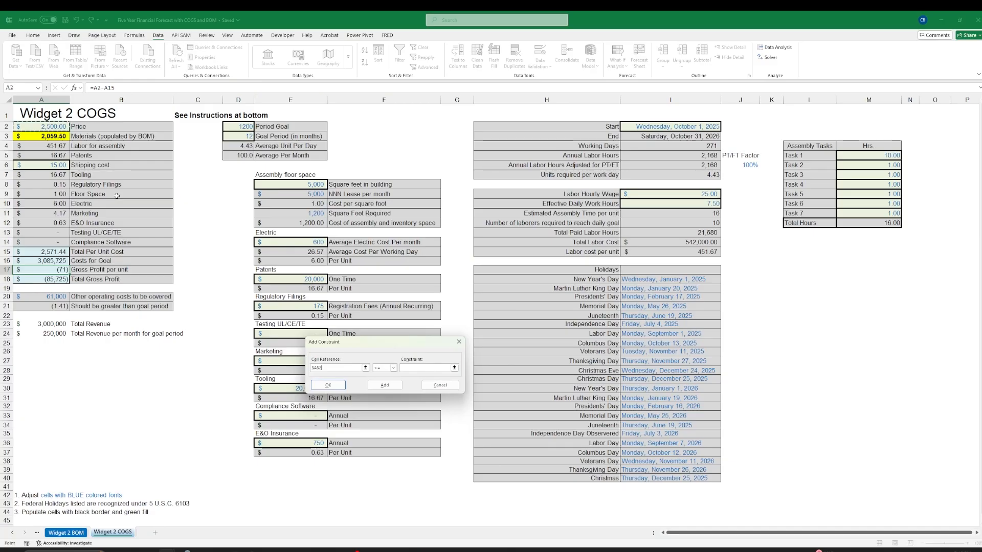
left_click(393, 368)
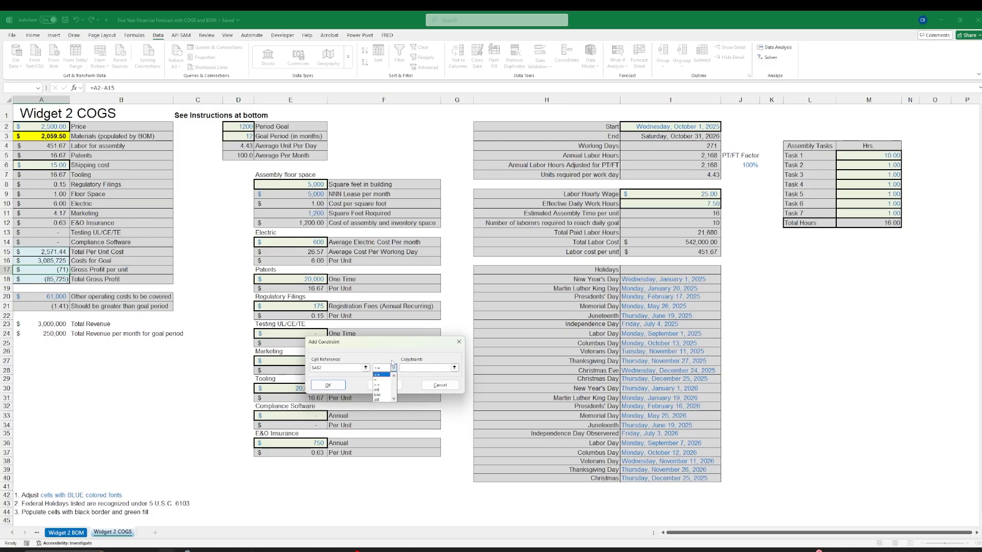
left_click(420, 368)
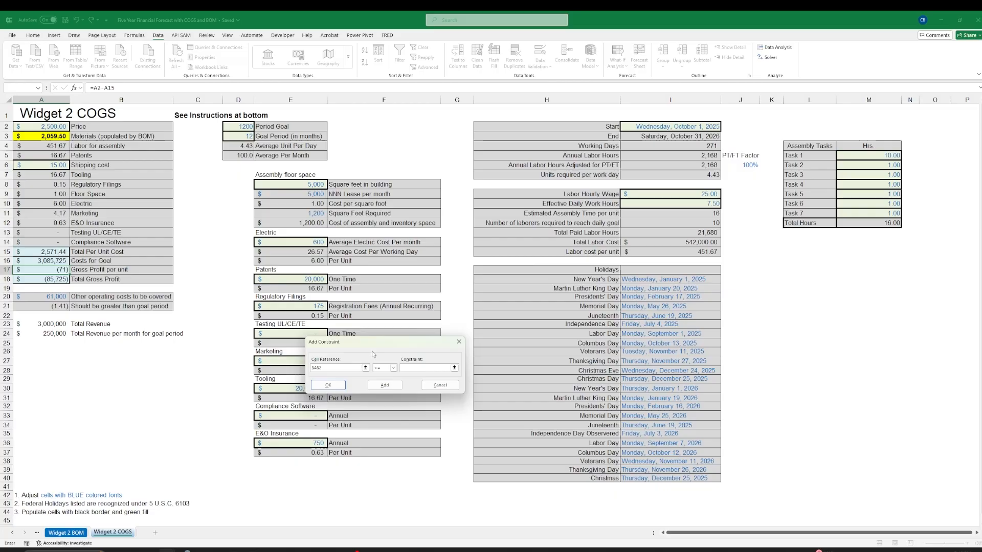
type("3000")
key("Return")
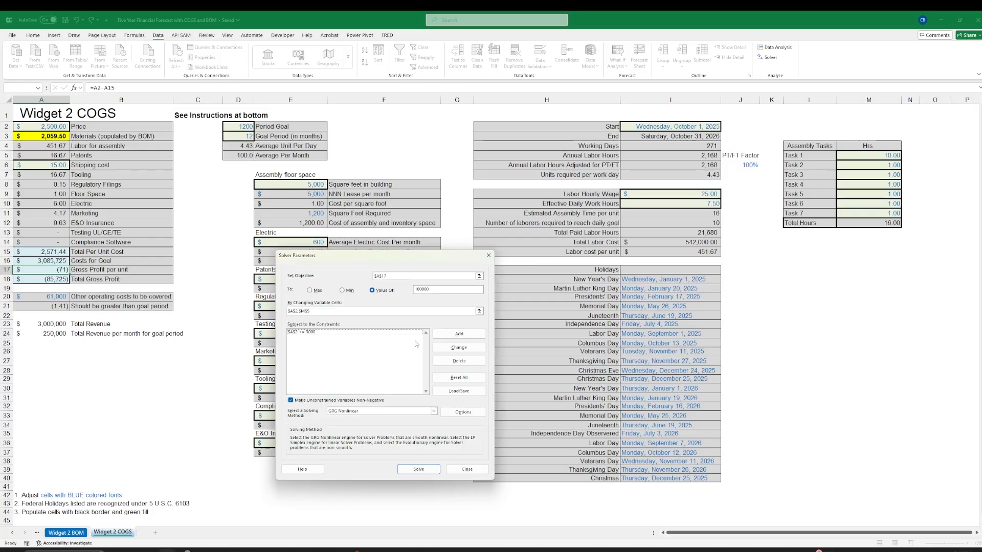
- Add a Solver constraint requiring the Task 1 hours (M5) to be at least 5
left_click(459, 333)
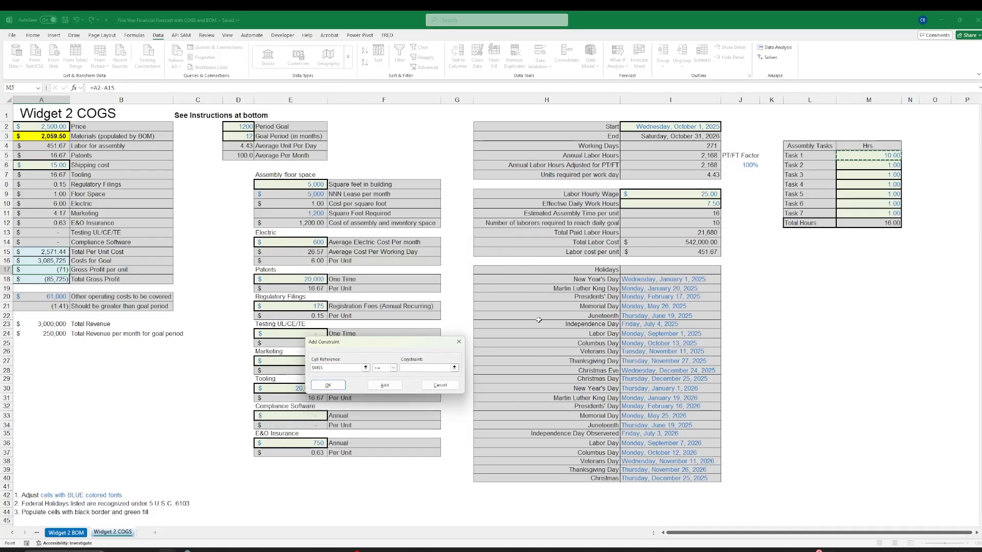
left_click(393, 368)
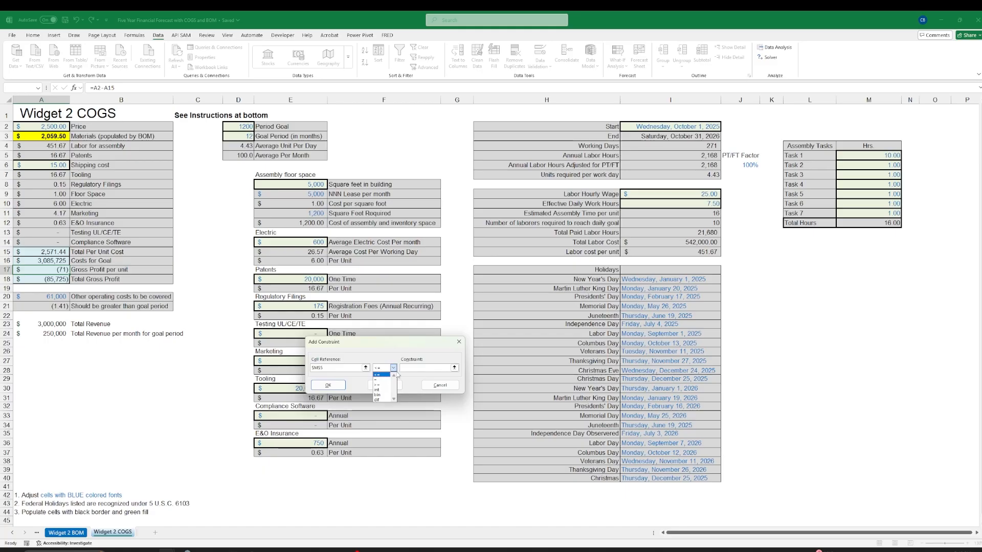
left_click(378, 384)
left_click(417, 367)
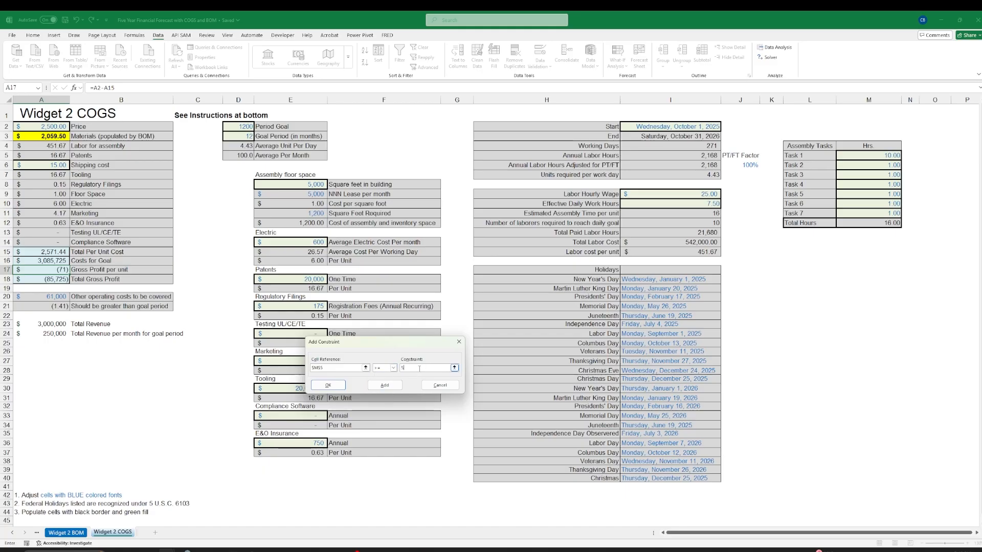
key("Return")
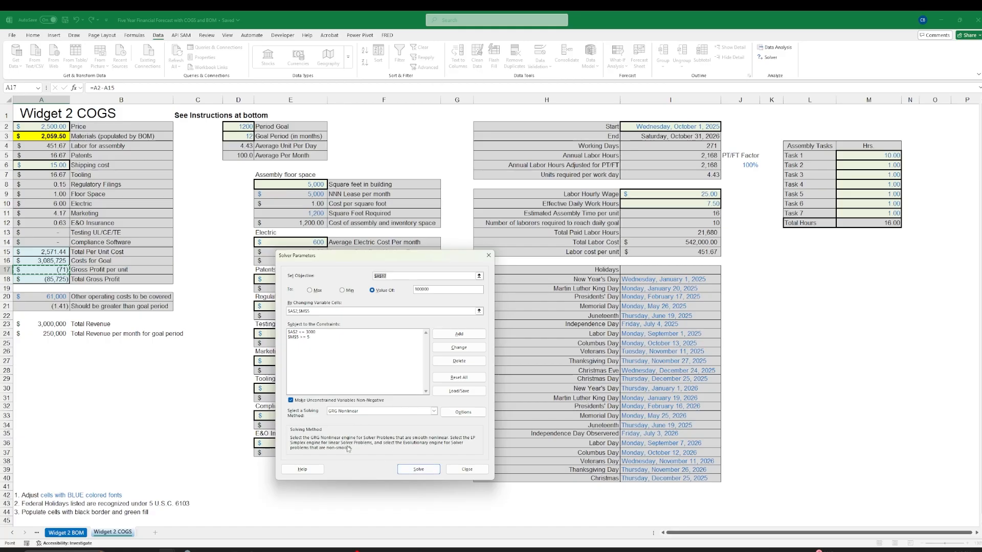
- Run Solver, keep its solution, and check the Task 1 hours and Price in the sheet
left_click(405, 471)
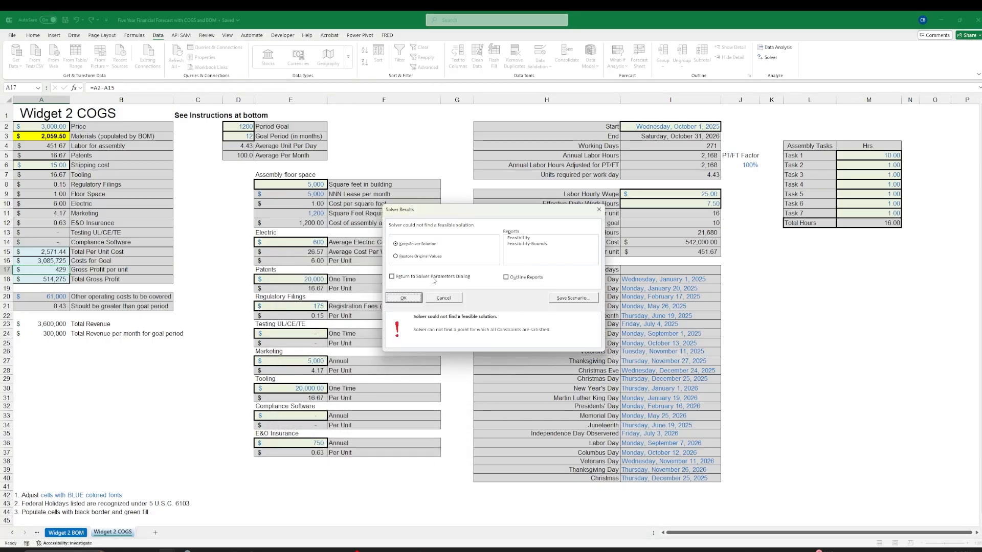
left_click(403, 298)
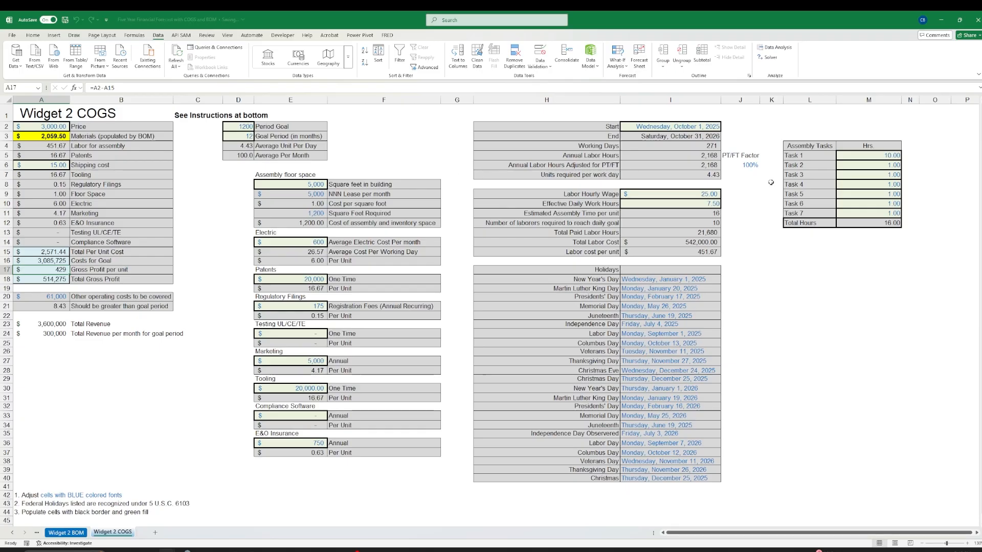
left_click(884, 155)
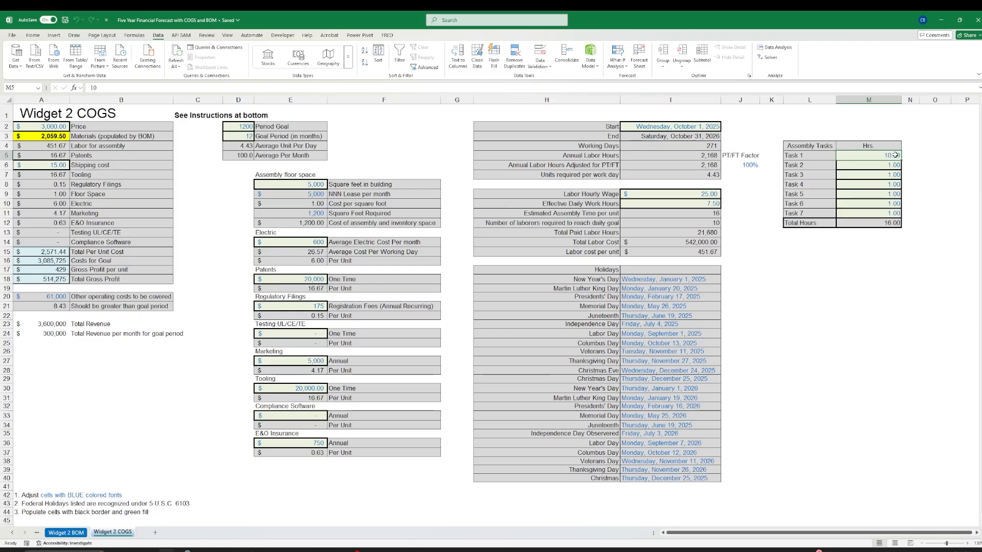
left_click(206, 198)
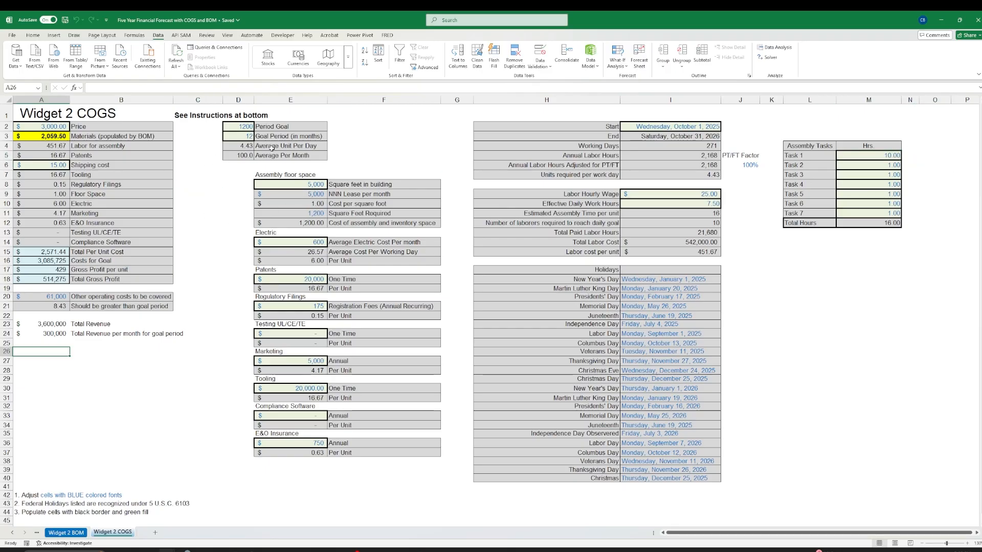
left_click(54, 129)
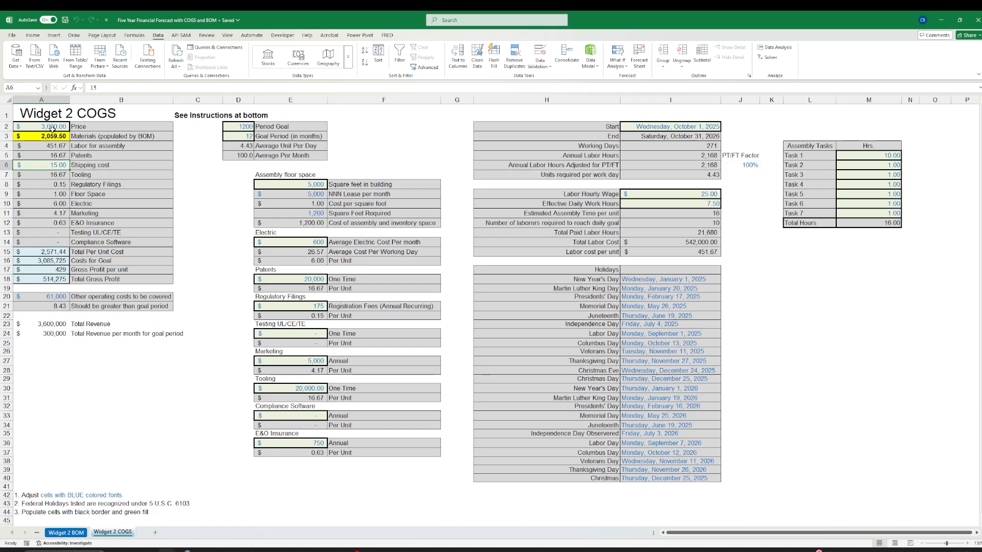
left_click(233, 306)
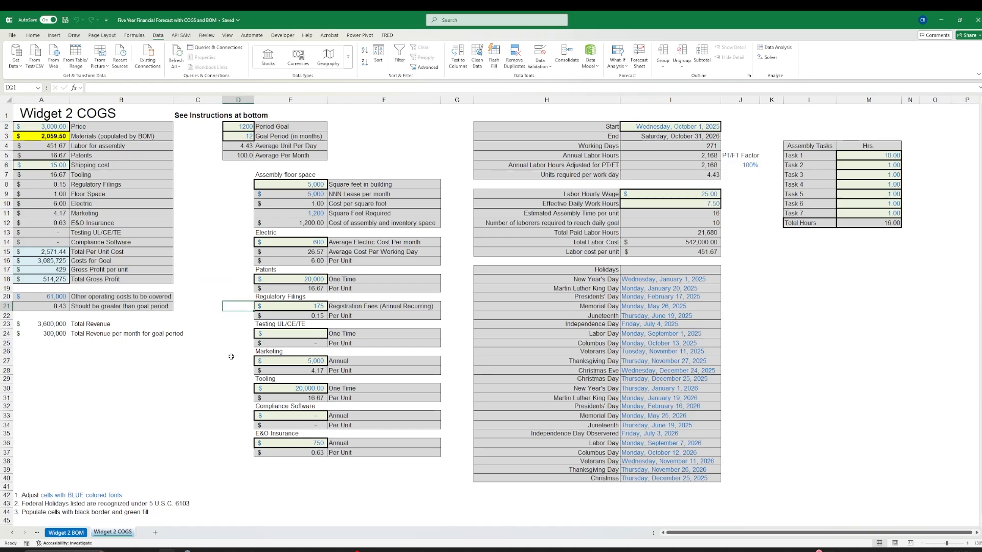
left_click(234, 206)
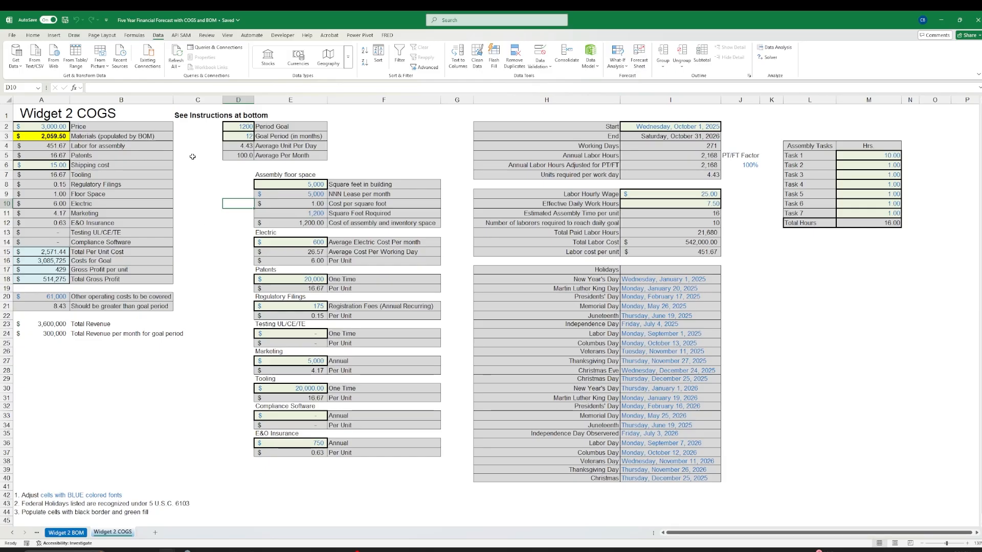
left_click(197, 186)
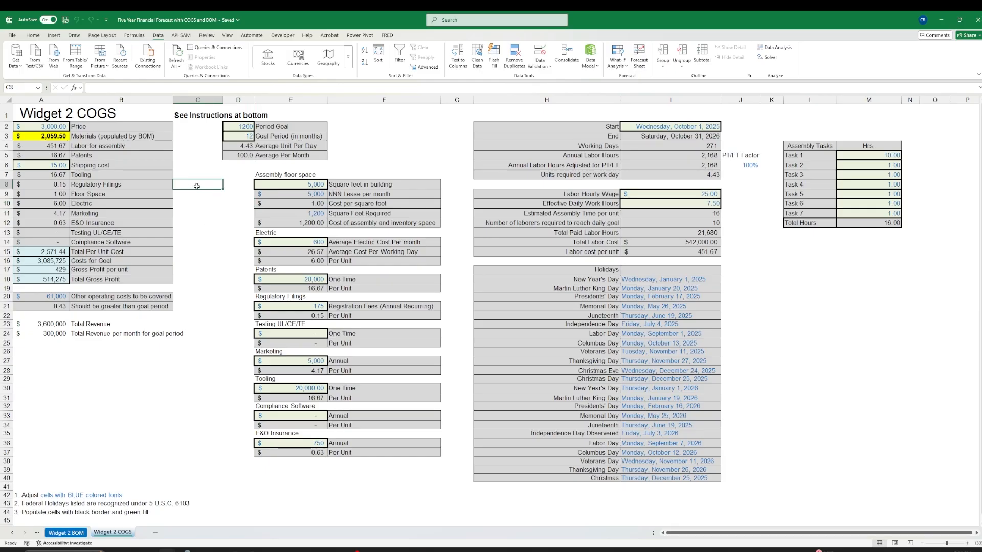